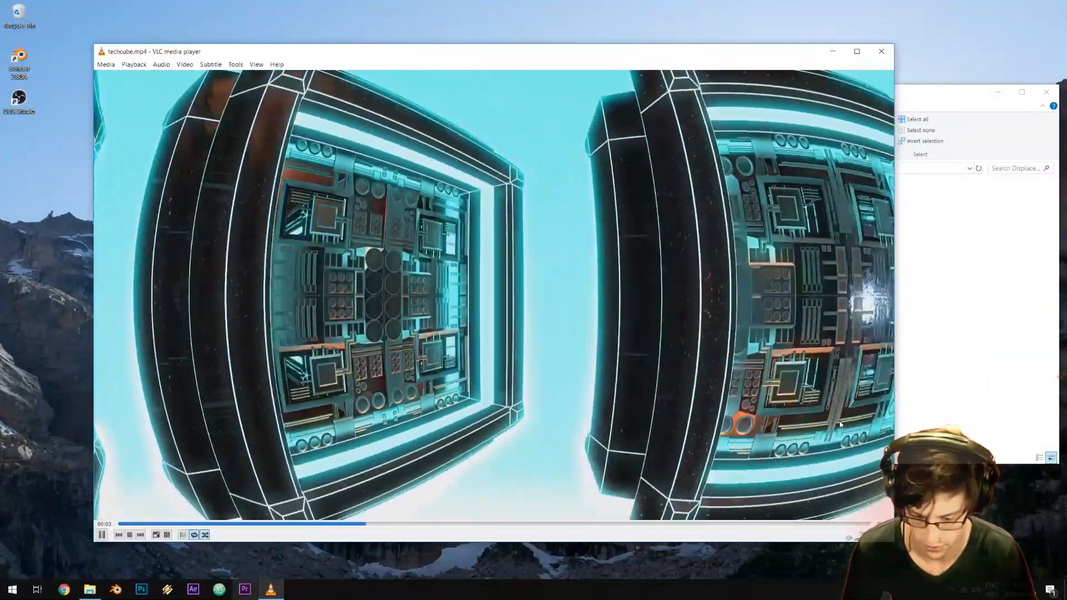
# Switch to Blender and examine the overhead camera and the plane's mesh in the existing displacement map scene.
pyautogui.press('ctrl+super+Left')
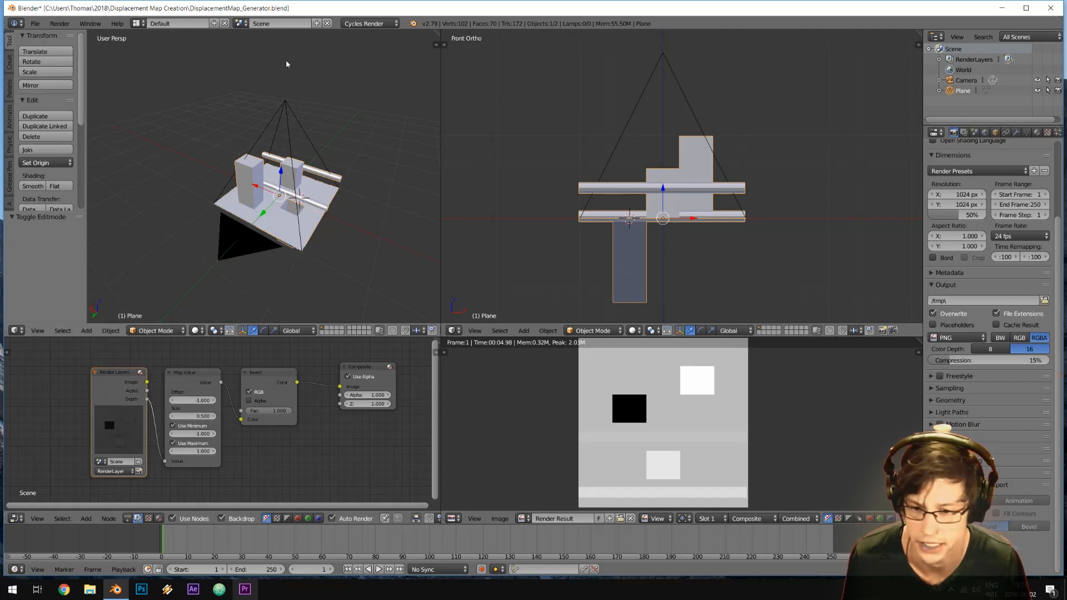
pyautogui.rightClick(290, 111)
pyautogui.moveTo(380, 206); pyautogui.dragTo(319, 249, button='middle')
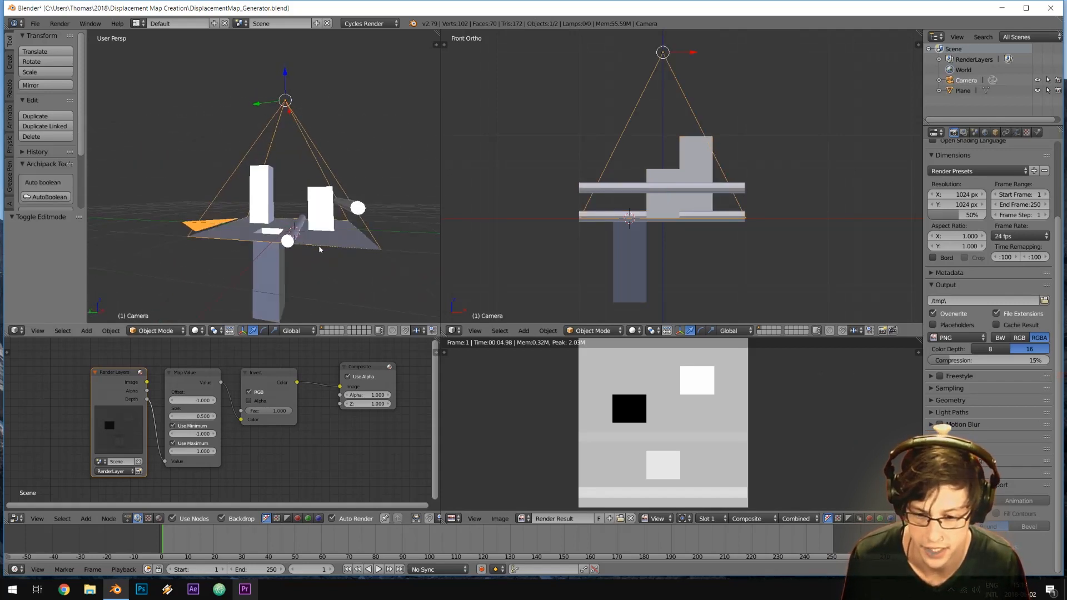
pyautogui.moveTo(377, 164); pyautogui.dragTo(358, 194, button='middle')
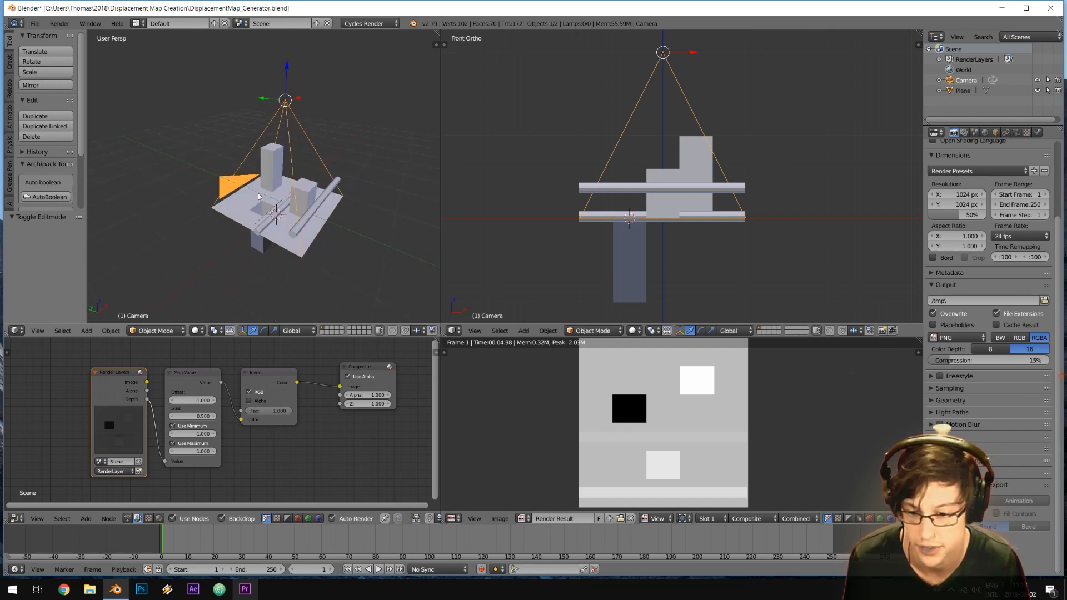
pyautogui.rightClick(247, 205)
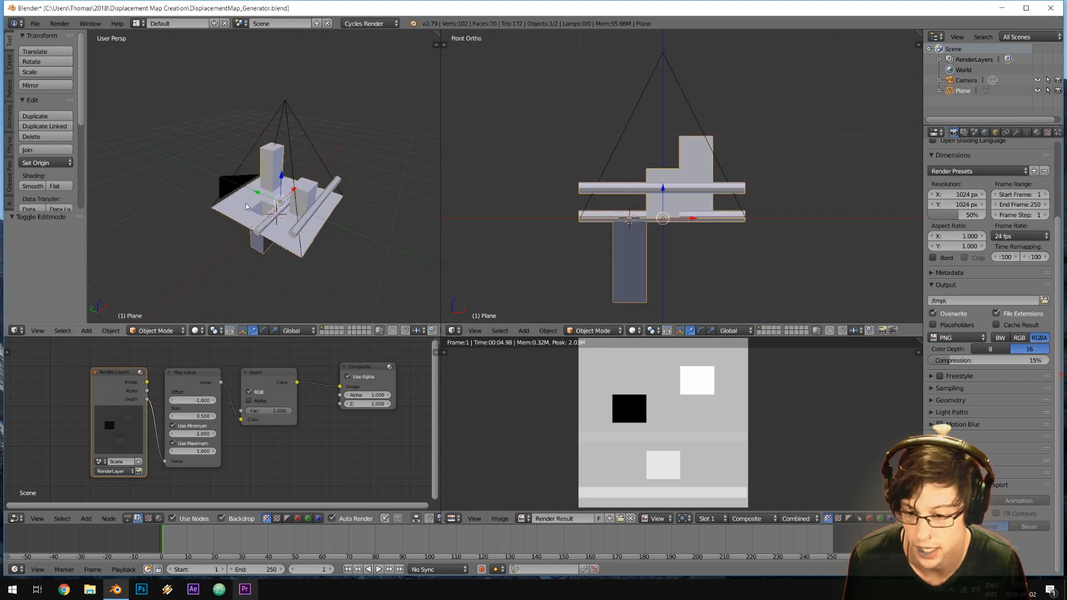
pyautogui.press('Tab')
pyautogui.moveTo(350, 234); pyautogui.dragTo(328, 156, button='middle')
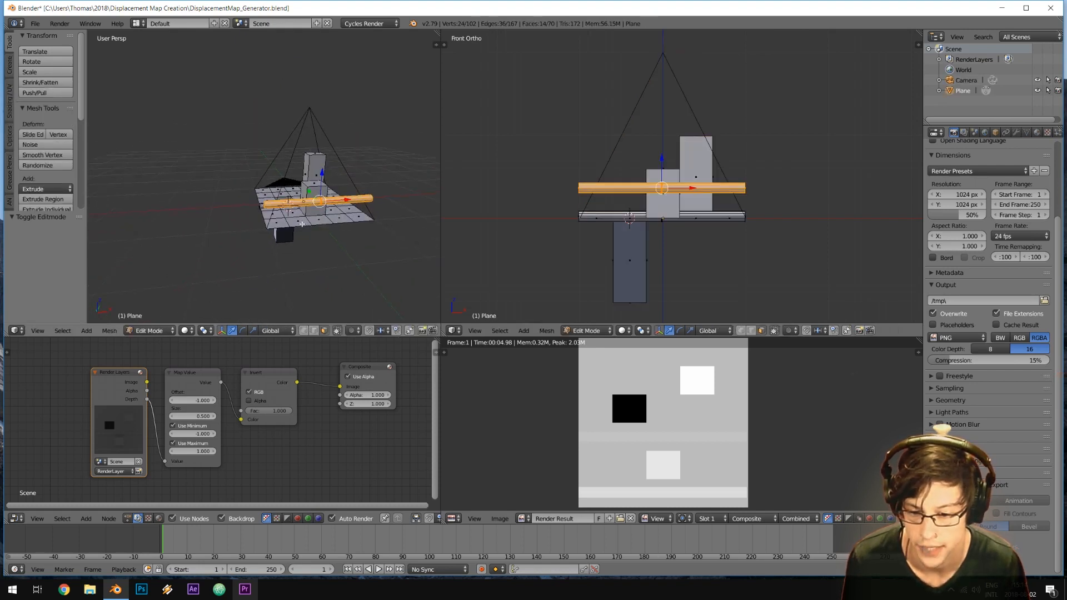
pyautogui.press('Tab')
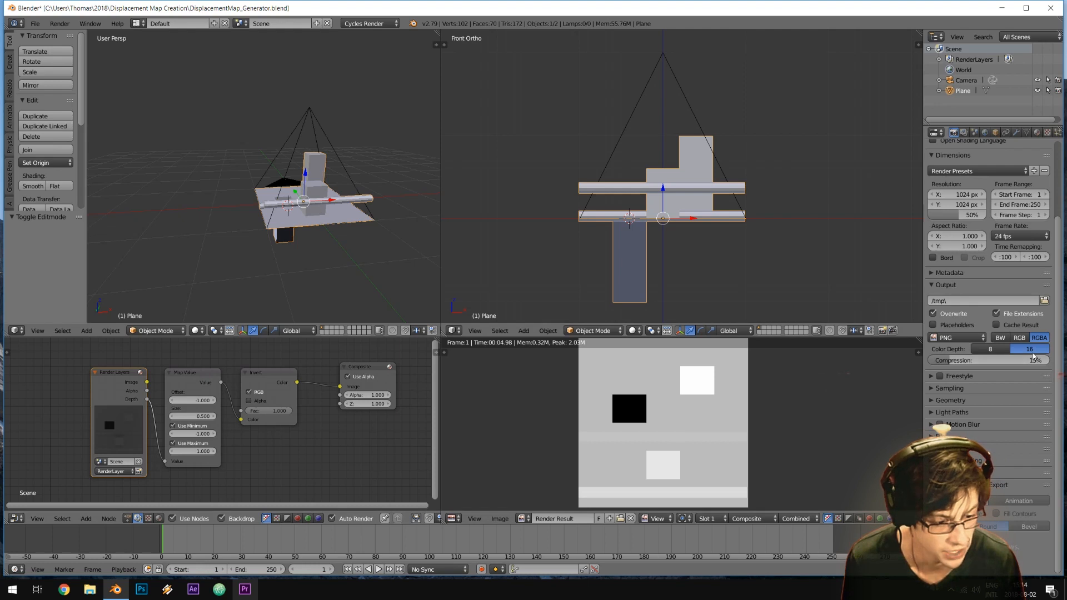
# Return to the desktop, close the techcube.mp4 video and open Test.png from the Displacement Map Creation folder.
pyautogui.click(975, 337)
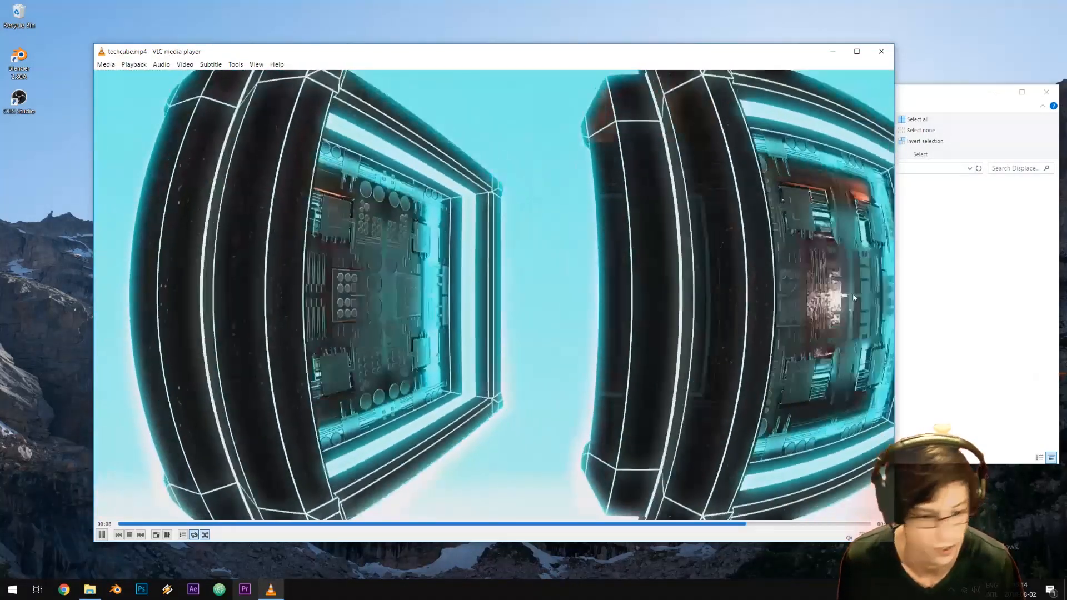
pyautogui.click(969, 286)
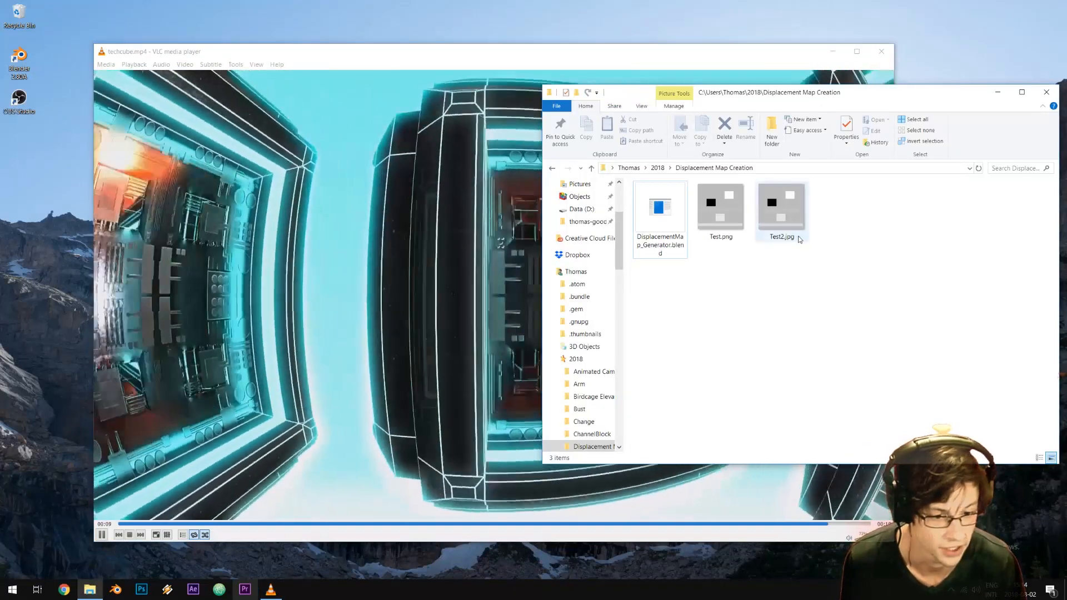
pyautogui.click(881, 51)
pyautogui.doubleClick(723, 193)
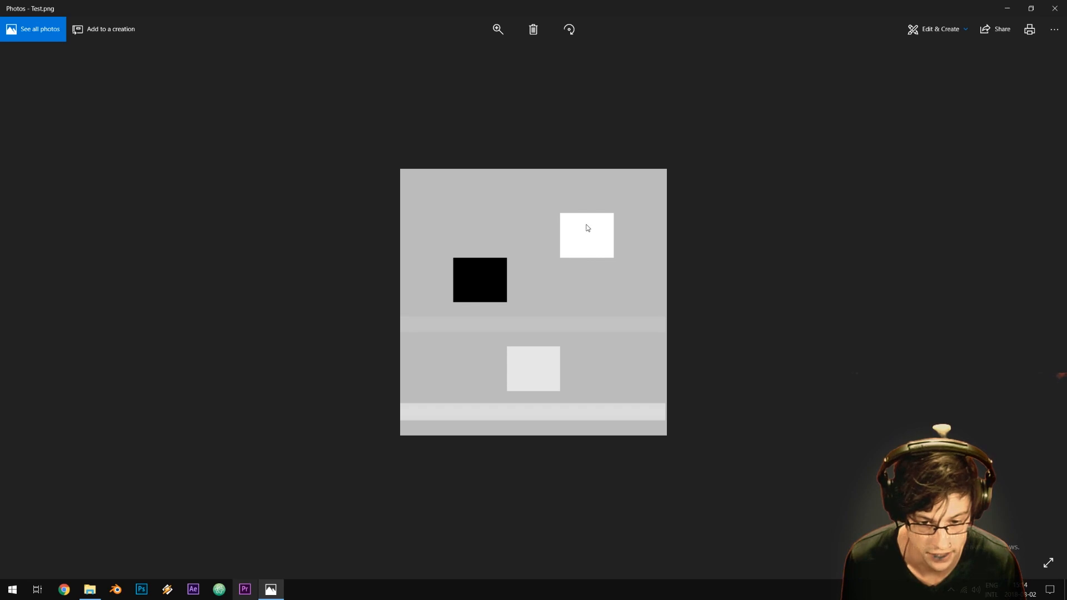
# Go to Test2.jpg and enlarge it to examine the edges of the shapes for compression artifacts.
pyautogui.press('Right')
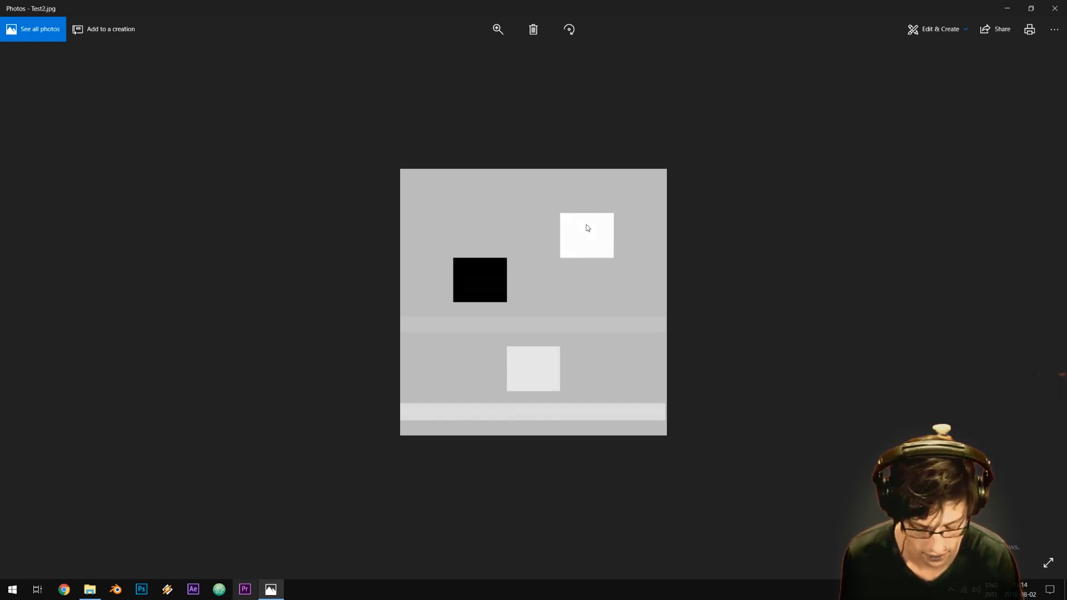
pyautogui.hotkey('ctrl', '+')
pyautogui.hotkey('ctrl', '+')
pyautogui.hotkey('ctrl', '+')
pyautogui.hotkey('ctrl', '+')
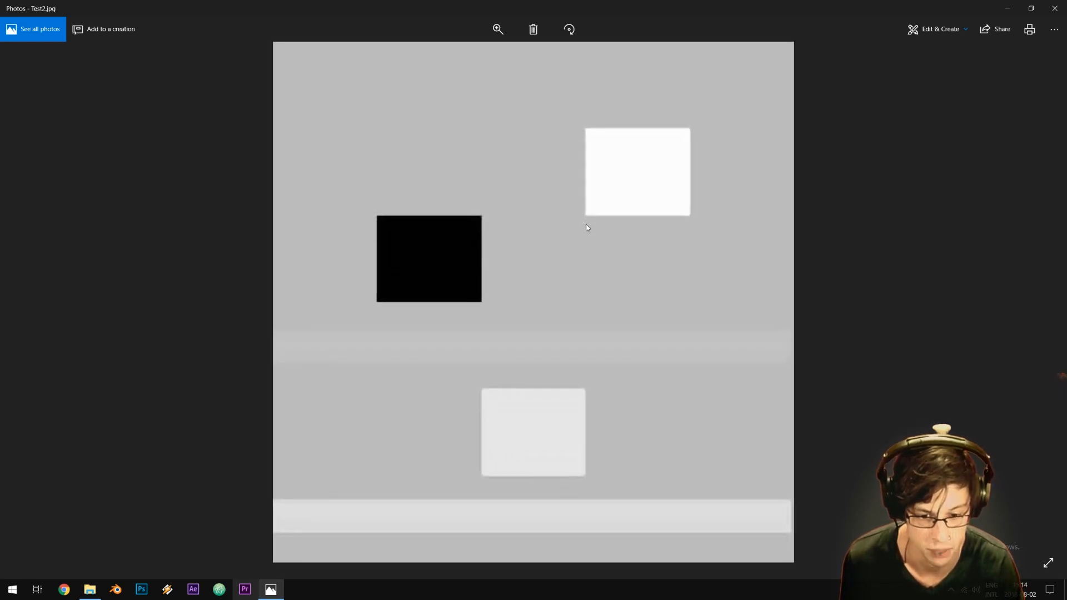
pyautogui.hotkey('ctrl', '+')
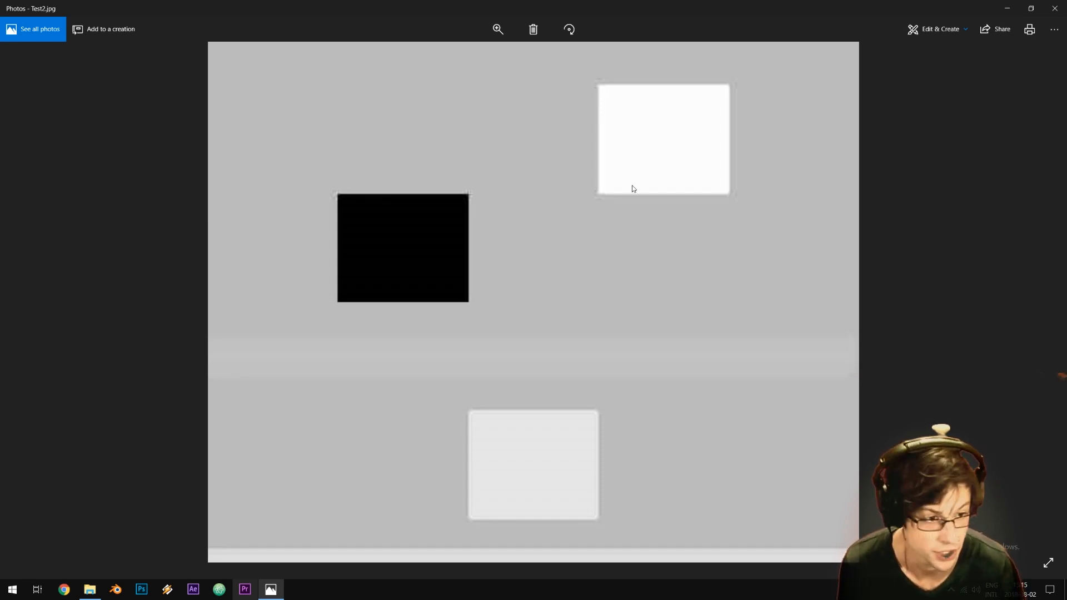
# Close the image and folder, switch back to Blender, and inspect the camera's lens settings and the Map Value node.
pyautogui.click(1054, 9)
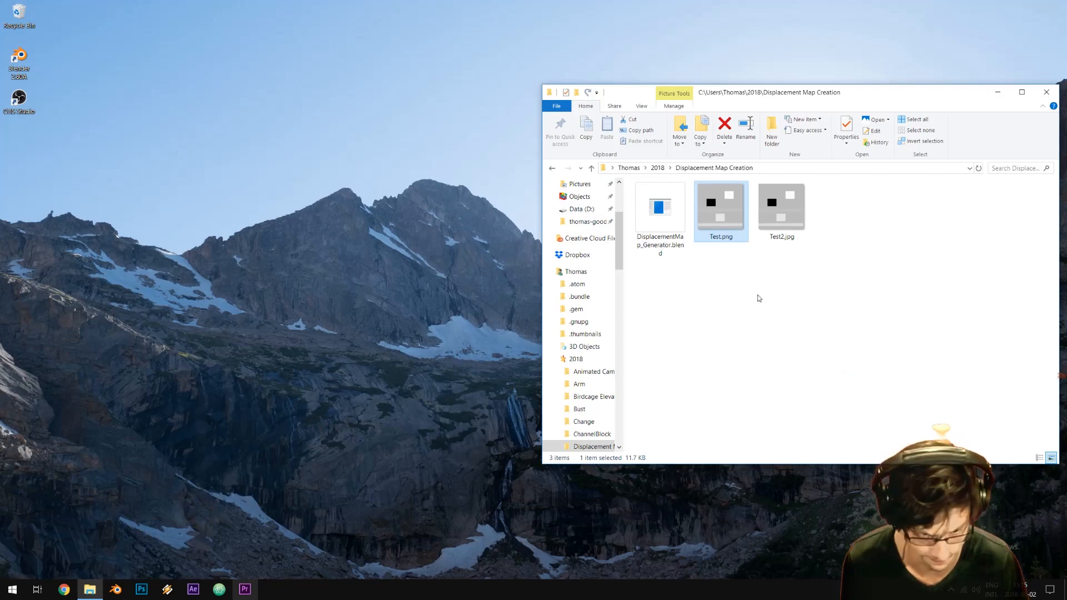
pyautogui.click(1047, 92)
pyautogui.hotkey('alt', 'Tab')
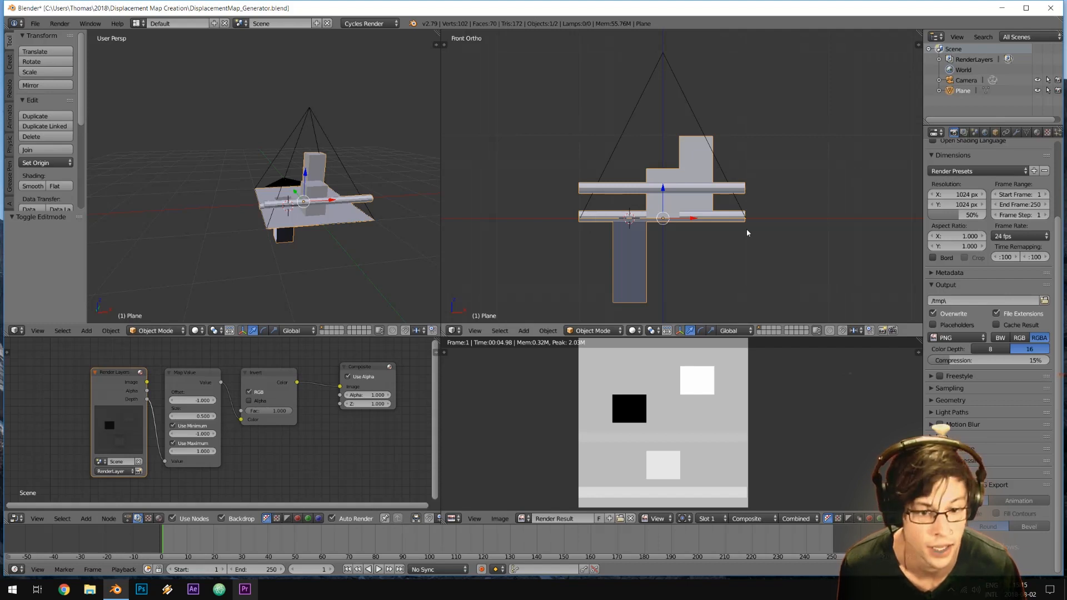
pyautogui.rightClick(665, 73)
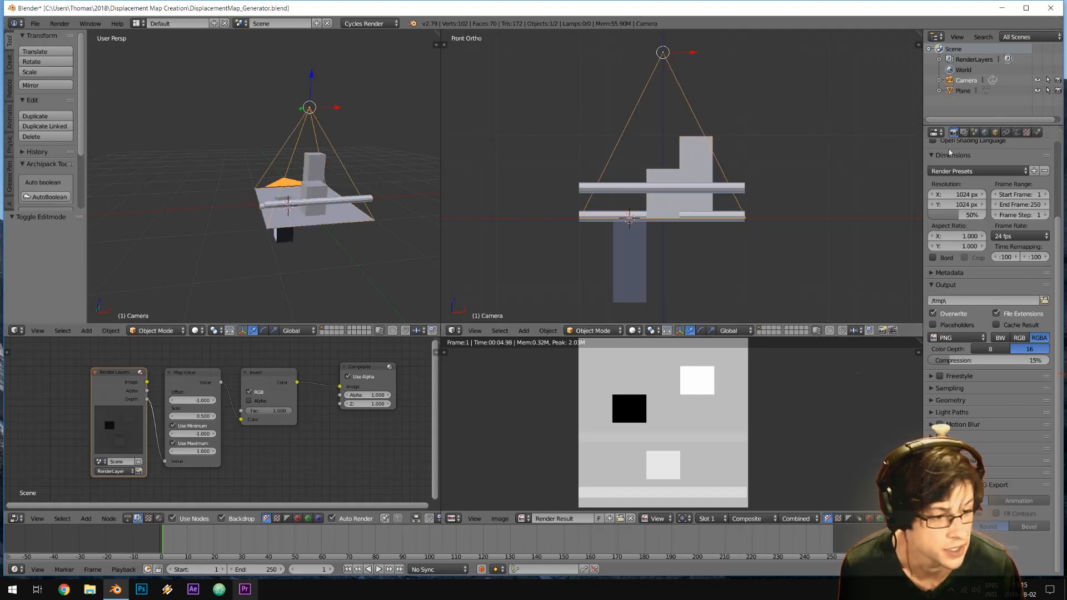
pyautogui.click(1016, 132)
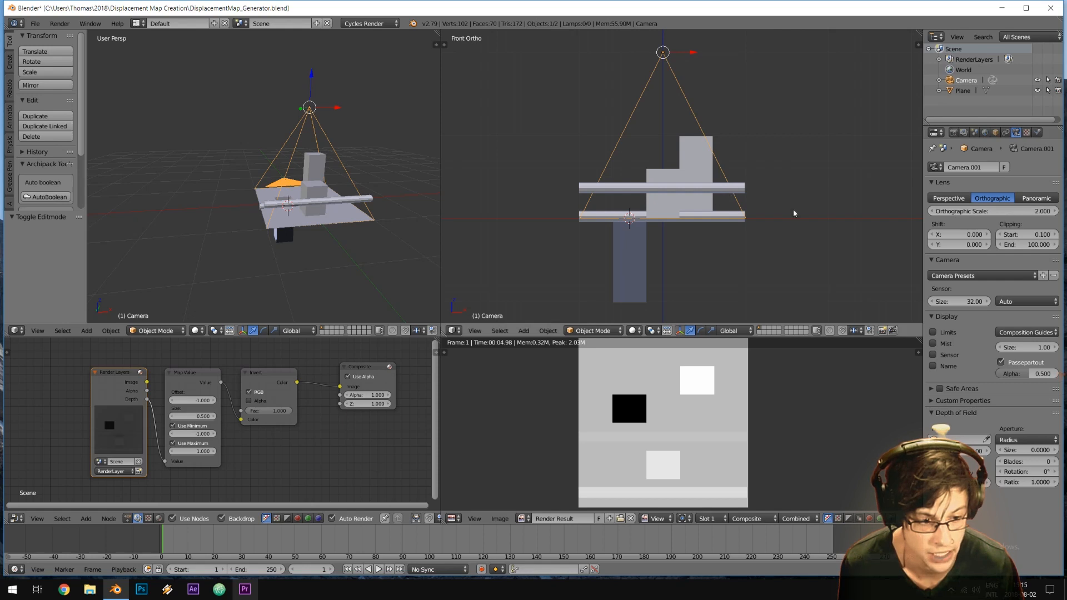
pyautogui.click(194, 373)
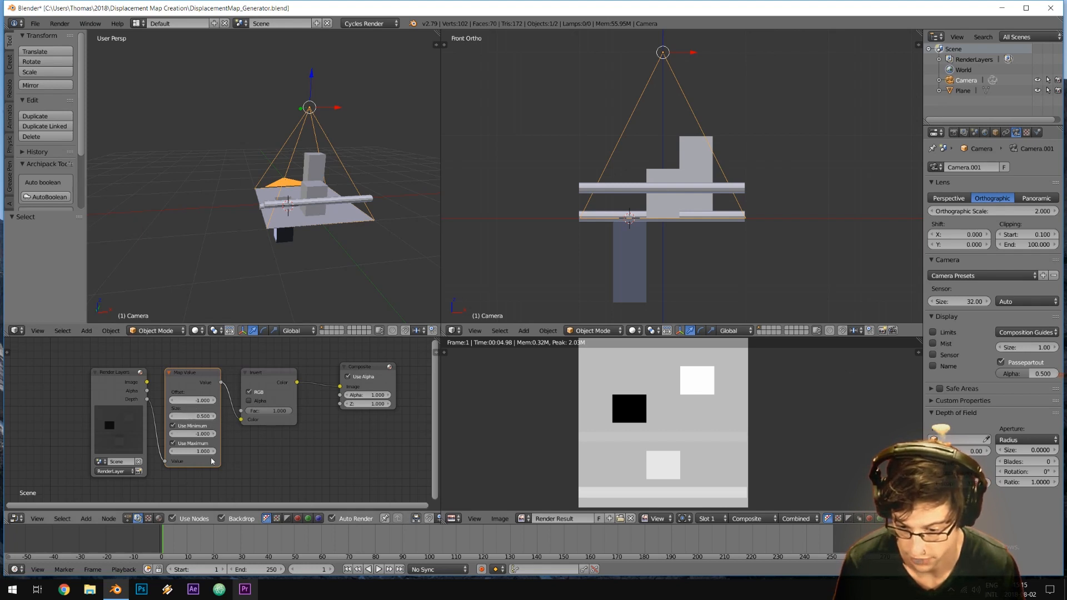
# Start a new Blender file and replace the default cube with a plane at the origin.
pyautogui.hotkey('ctrl', 'n')
pyautogui.click(526, 217)
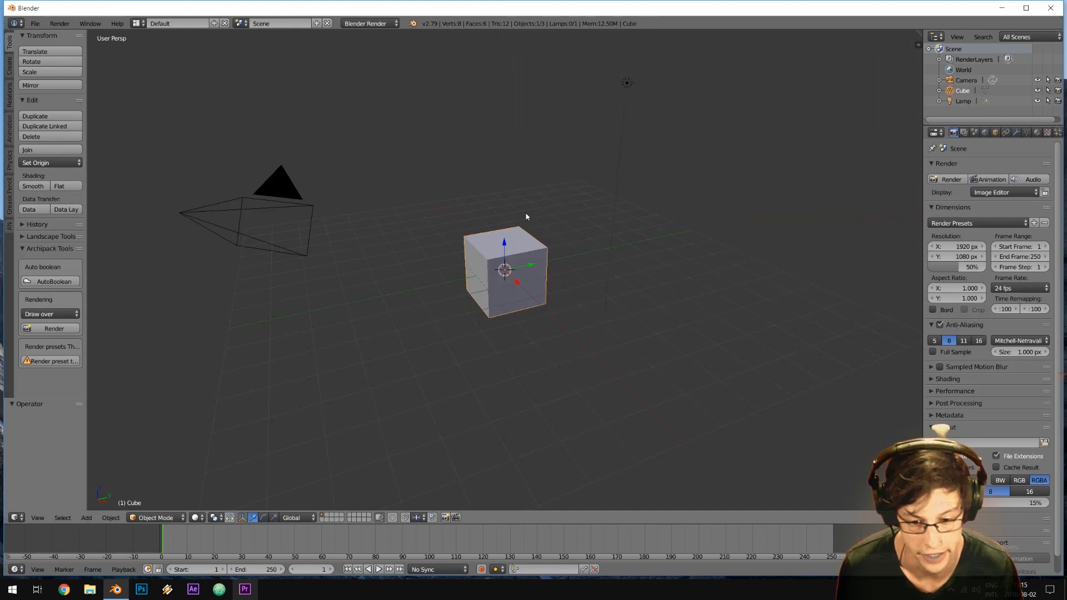
pyautogui.press('x')
pyautogui.click(553, 229)
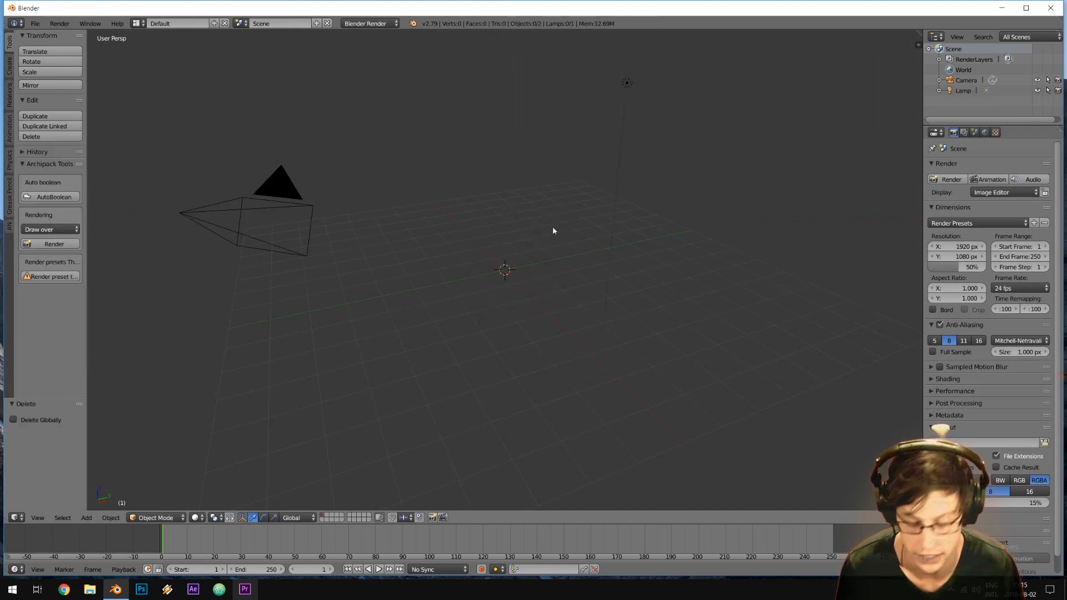
pyautogui.hotkey('shift', 'a')
pyautogui.click(588, 225)
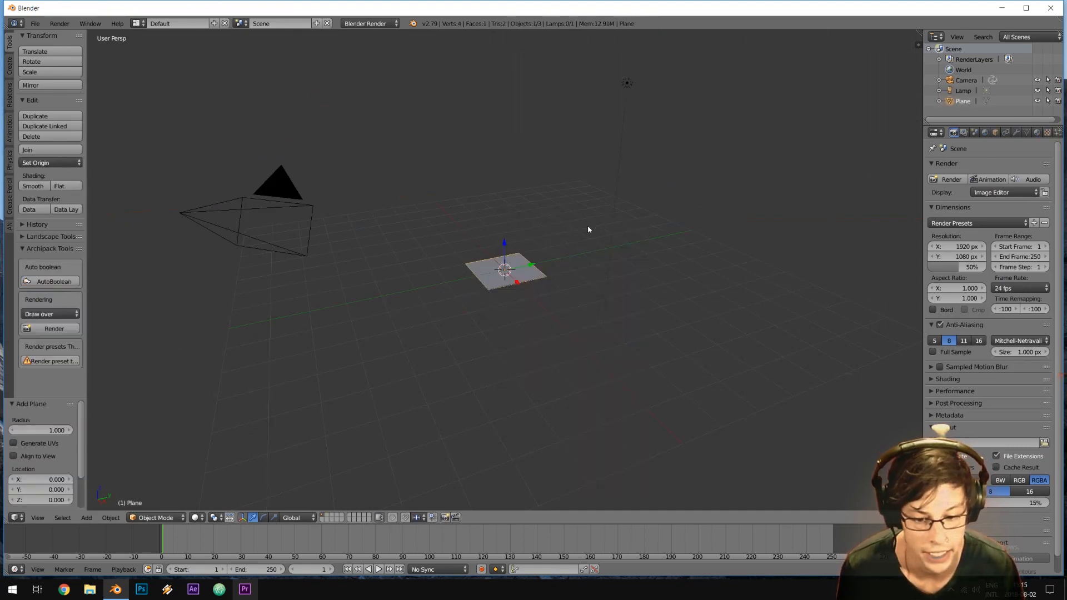
# Delete the default camera and add a new camera at the origin.
pyautogui.moveTo(636, 206); pyautogui.dragTo(614, 231, button='middle')
pyautogui.scroll(4, 572, 238)
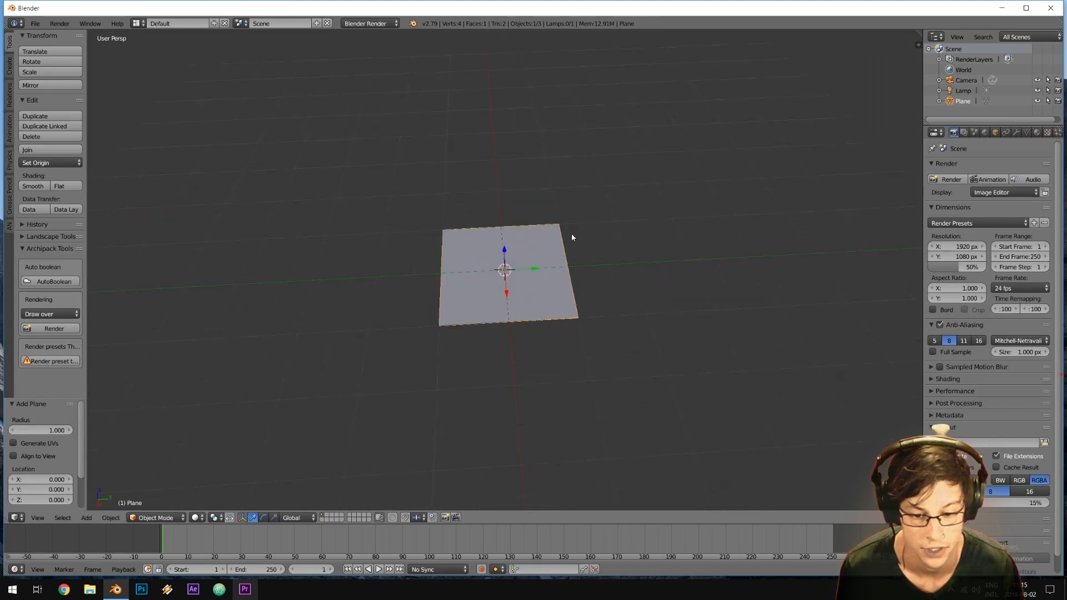
pyautogui.hotkey('shift', 'a')
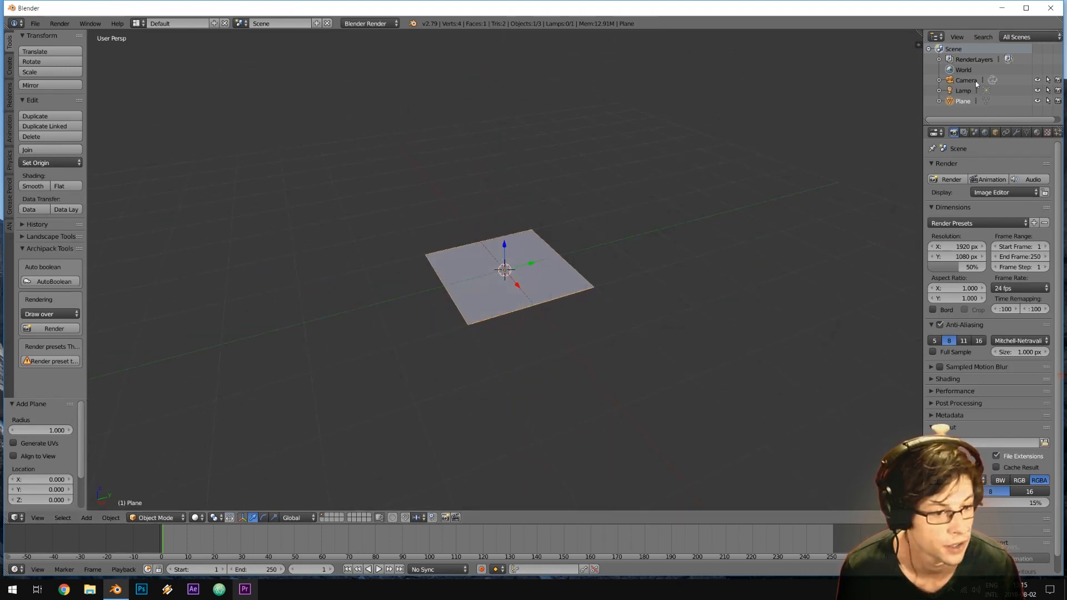
pyautogui.click(960, 81)
pyautogui.press('x')
pyautogui.click(659, 181)
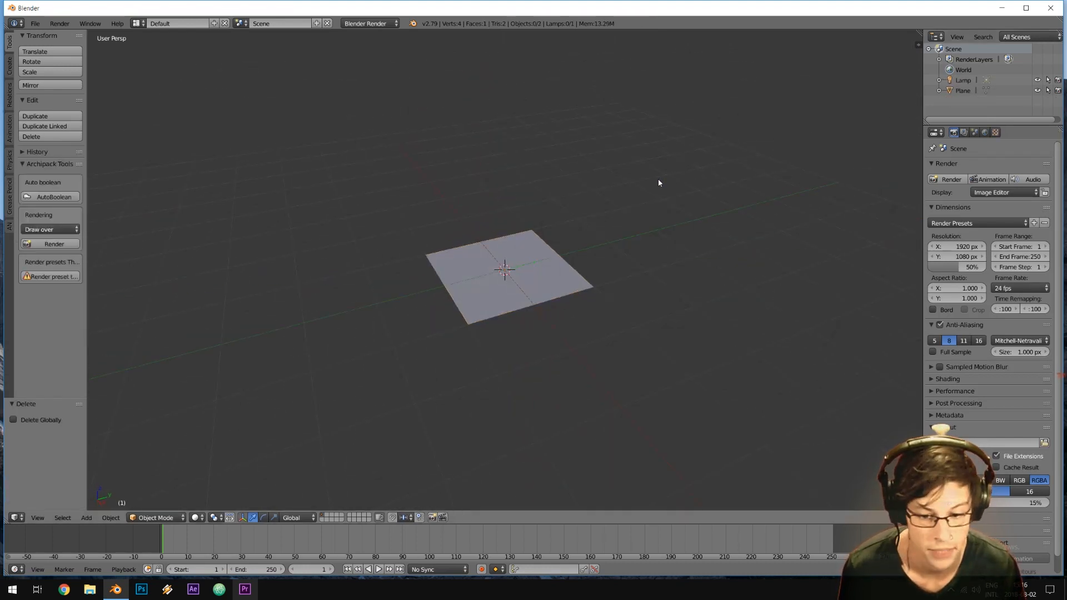
pyautogui.hotkey('shift', 'a')
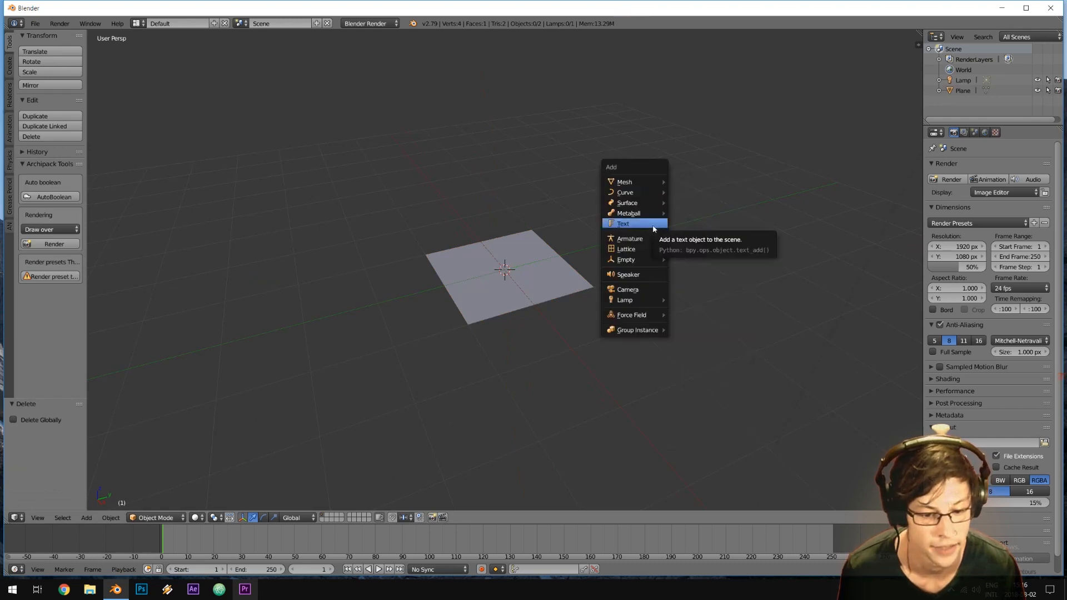
pyautogui.moveTo(658, 262)
pyautogui.click(651, 290)
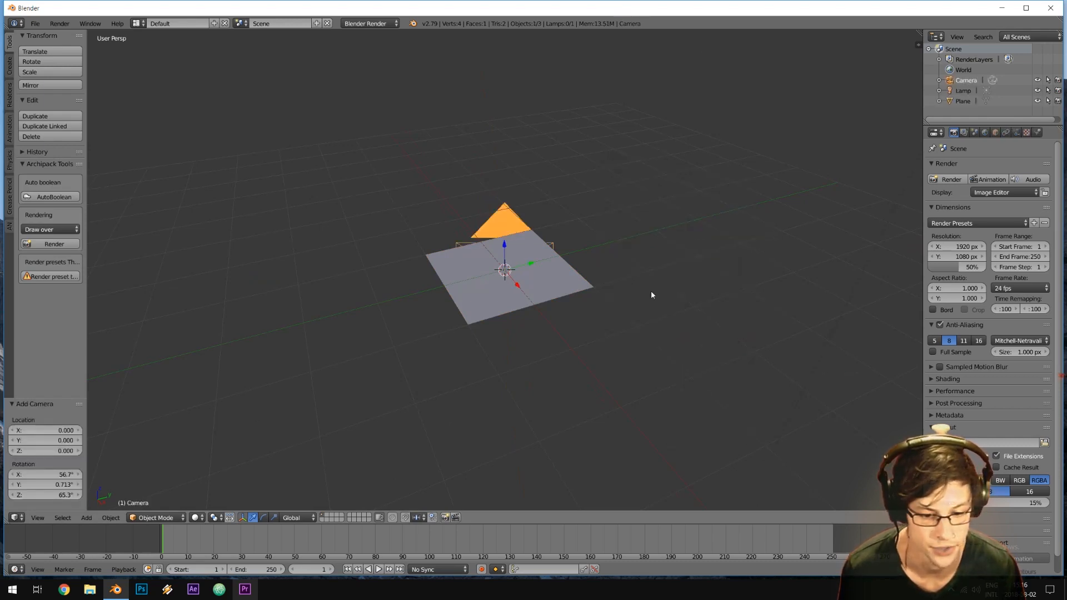
# Clear the new camera's rotation and location, and move it up 2 units along Z.
pyautogui.moveTo(668, 290); pyautogui.dragTo(688, 270, button='middle')
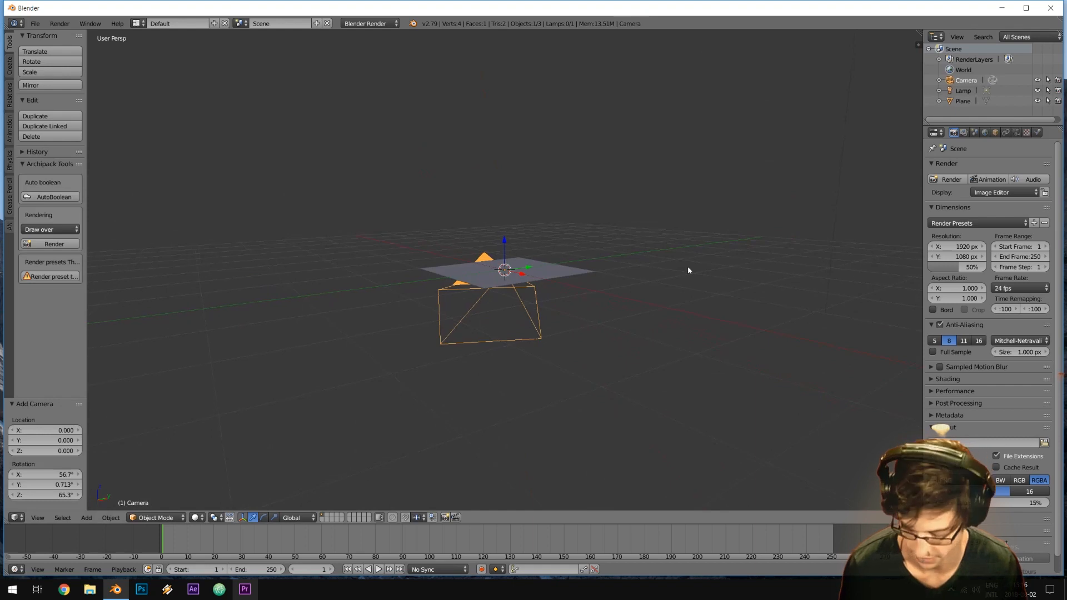
pyautogui.hotkey('alt', 'r')
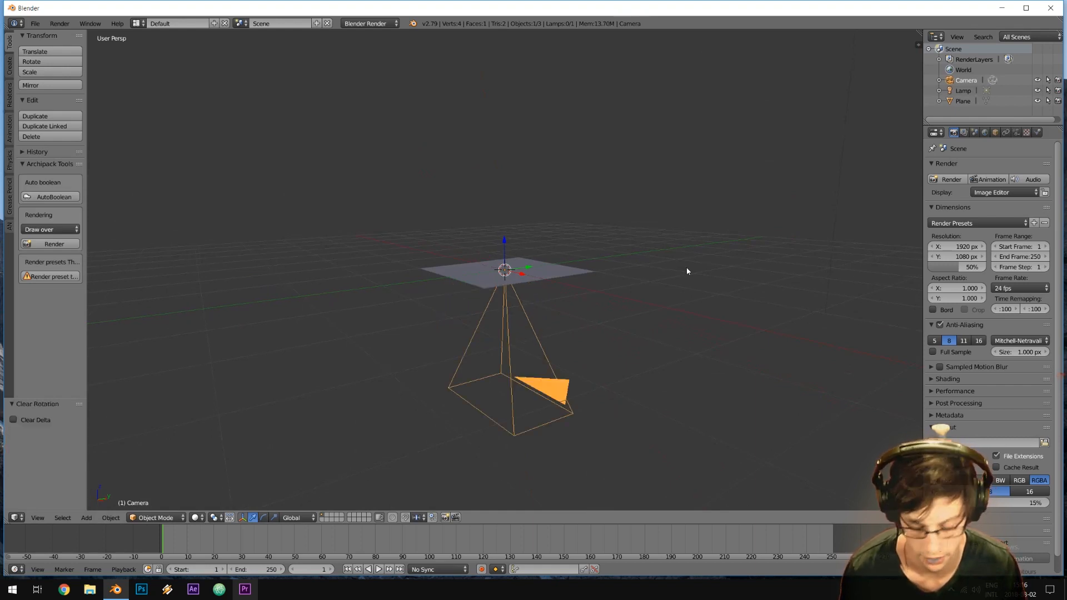
pyautogui.hotkey('alt', 'g')
pyautogui.moveTo(688, 243); pyautogui.dragTo(591, 261, button='middle')
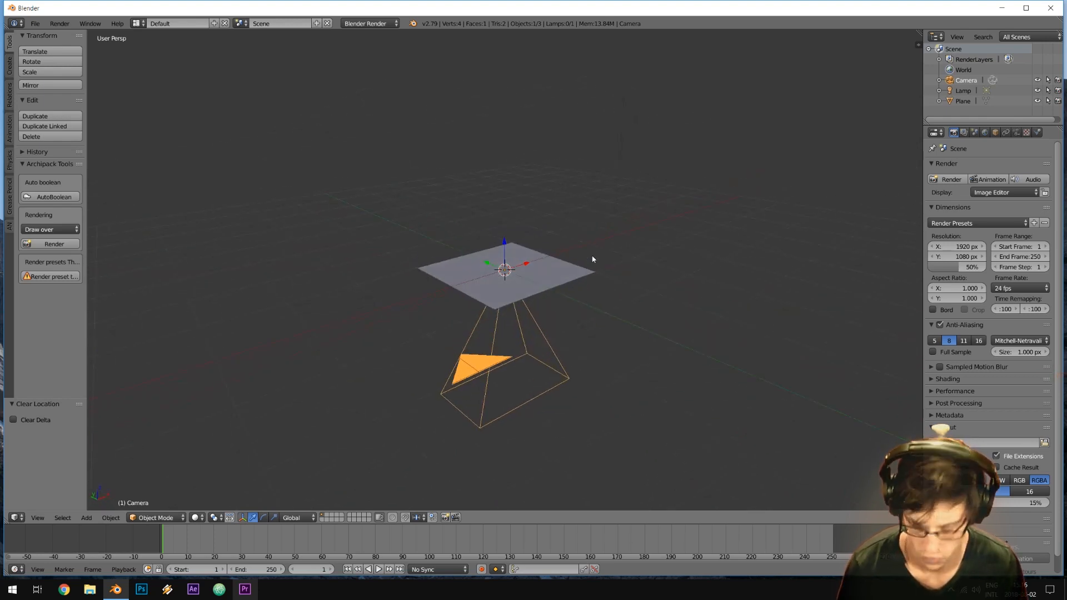
pyautogui.write('gz')
pyautogui.write('2')
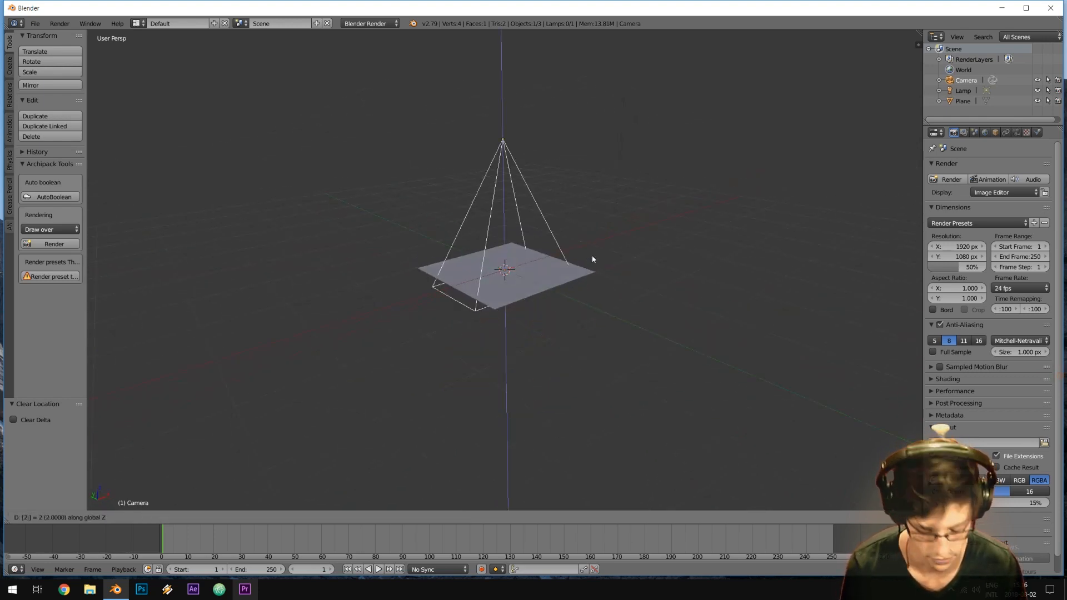
pyautogui.press('Return')
# Switch the camera's lens to Orthographic with an orthographic scale of 2.
pyautogui.click(1016, 133)
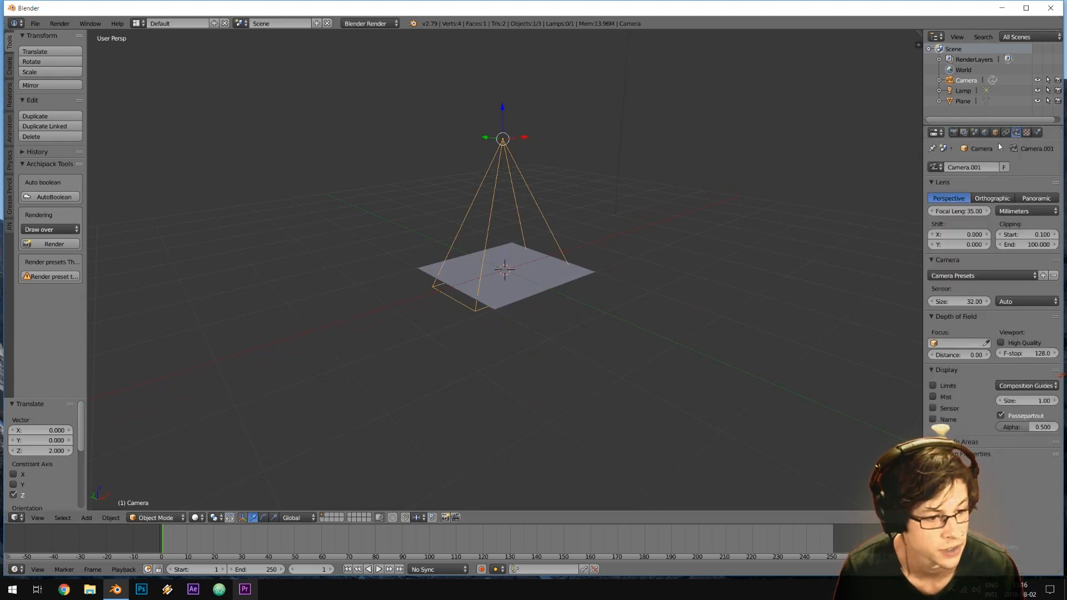
pyautogui.click(989, 198)
pyautogui.click(1002, 208)
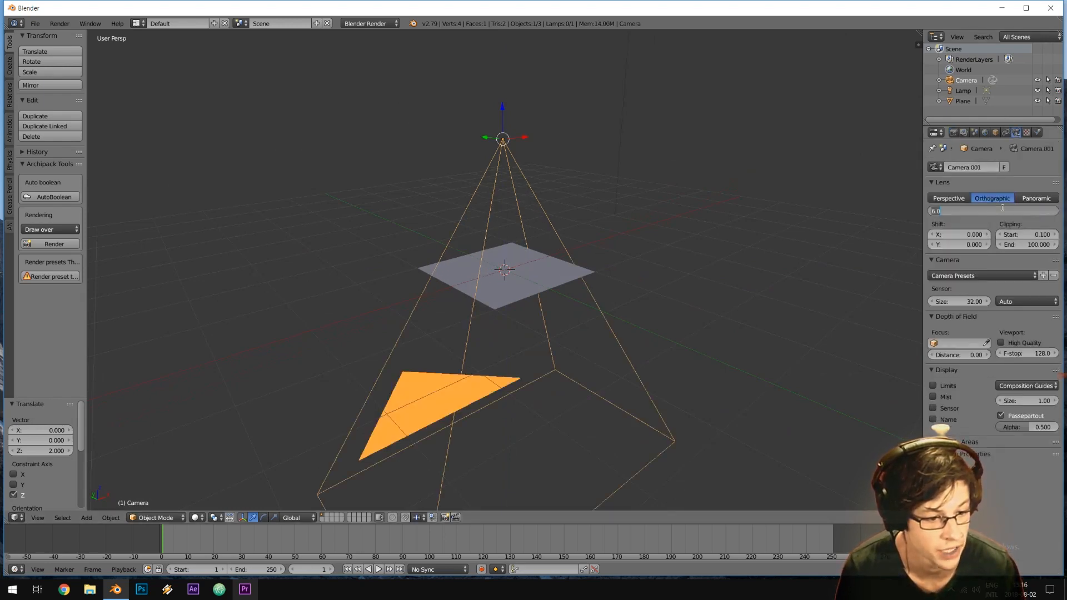
pyautogui.write('2')
pyautogui.press('Return')
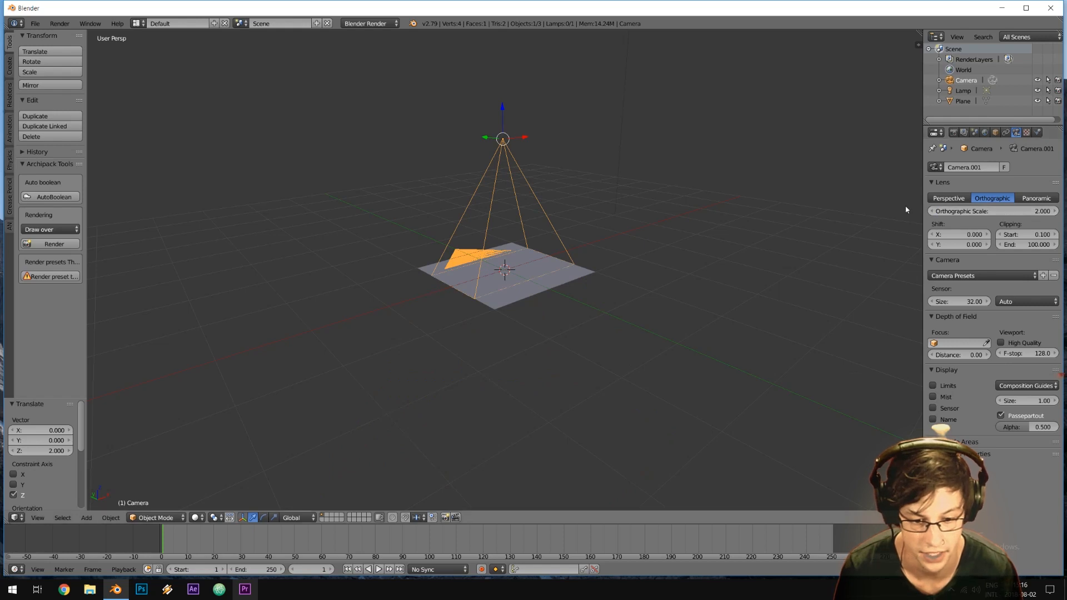
# Set the render resolution to 2048 × 2048 px.
pyautogui.click(953, 132)
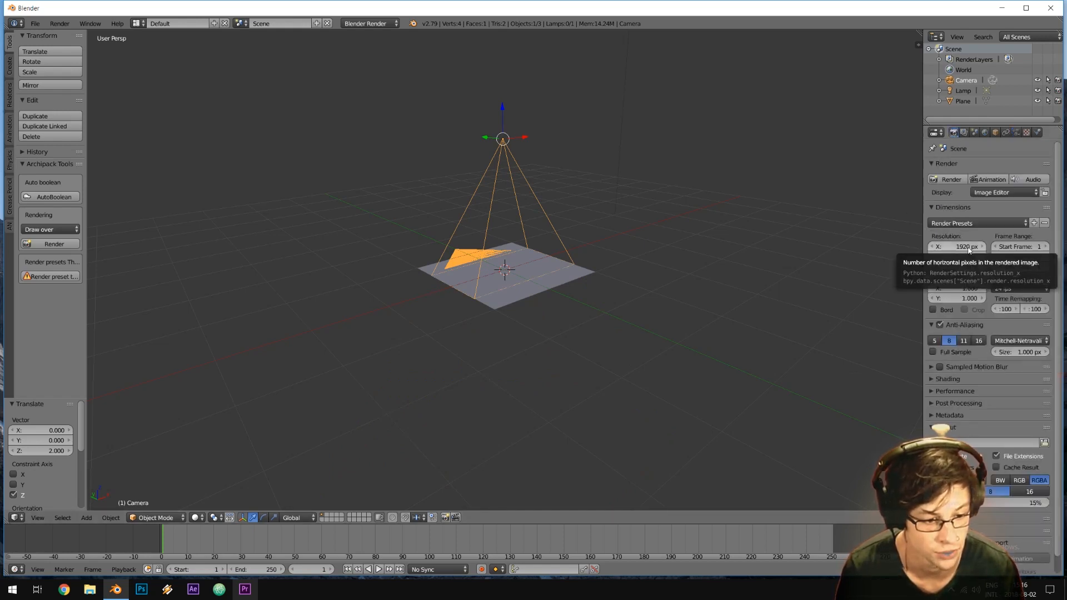
pyautogui.click(968, 249)
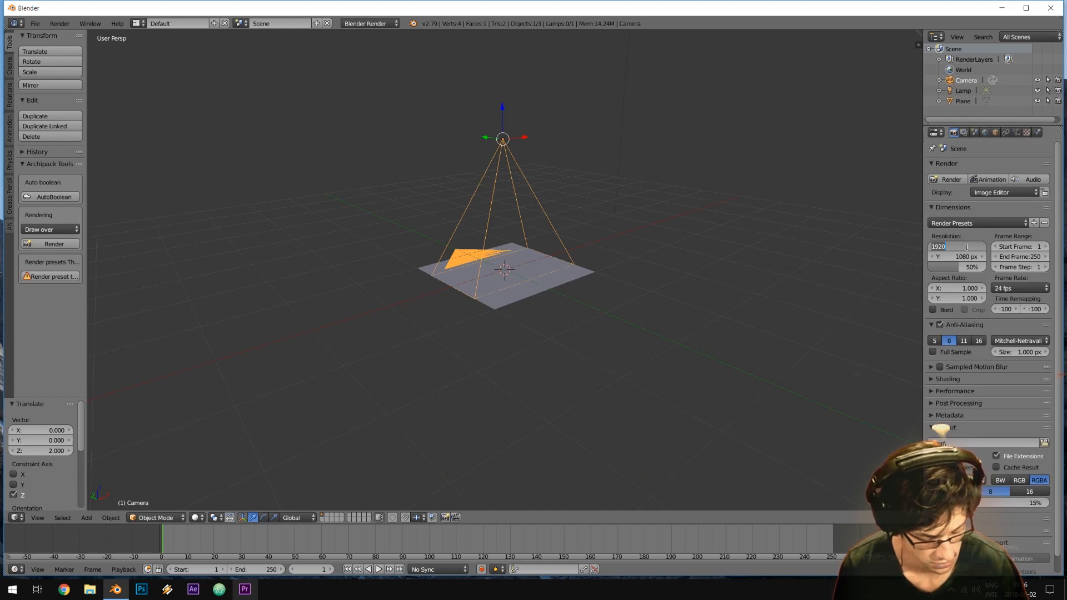
pyautogui.write('2048')
pyautogui.press('Tab')
pyautogui.write('2048')
pyautogui.press('Return')
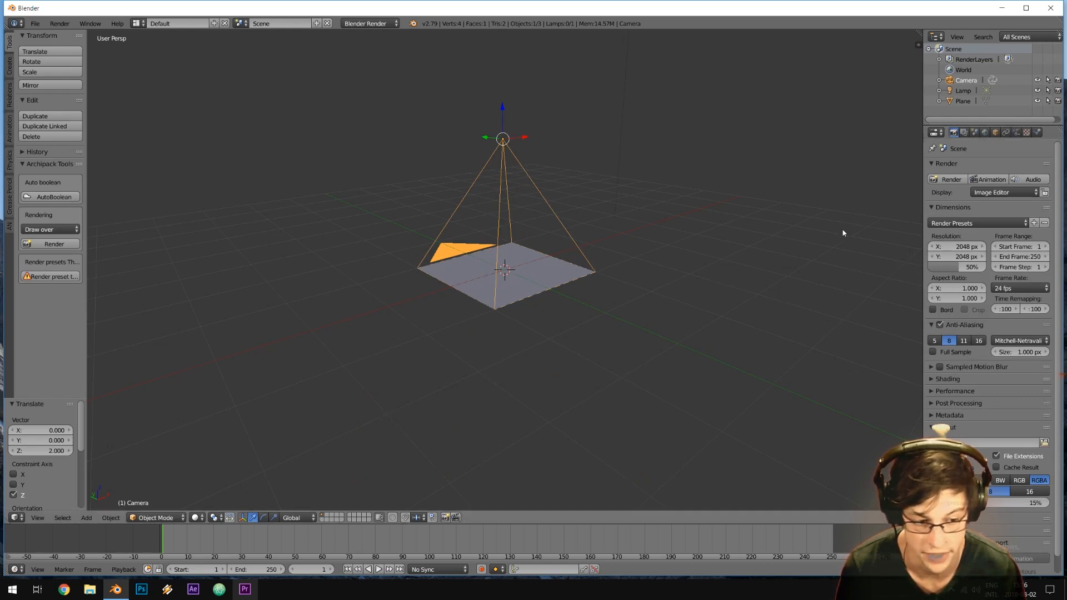
# Set the render resolution percentage to 100% and render the plane through the overhead camera.
pyautogui.click(969, 264)
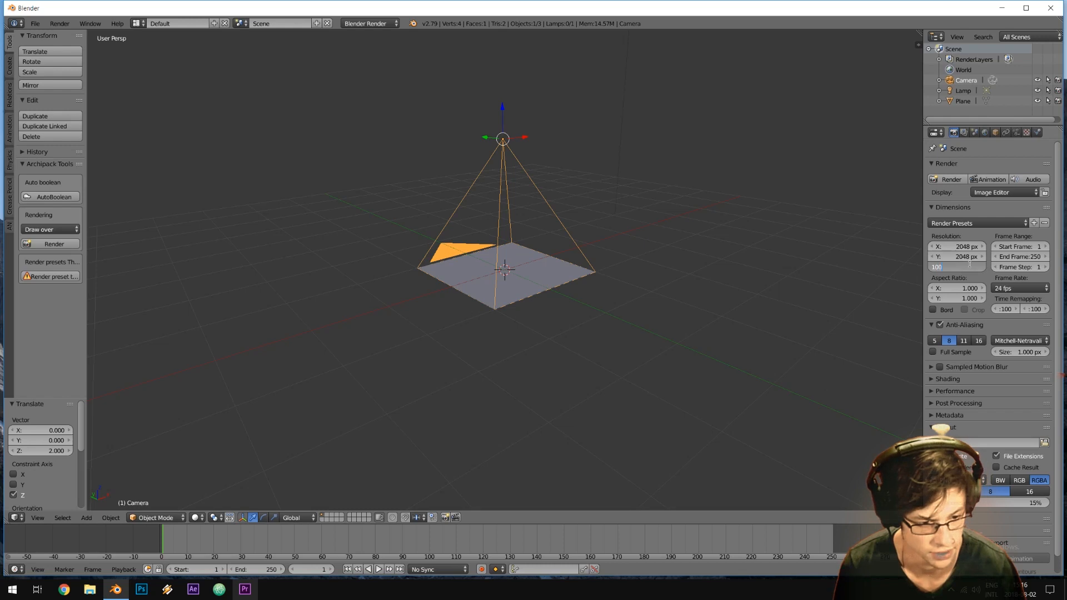
pyautogui.press('Return')
pyautogui.moveTo(628, 226); pyautogui.dragTo(662, 311, button='middle')
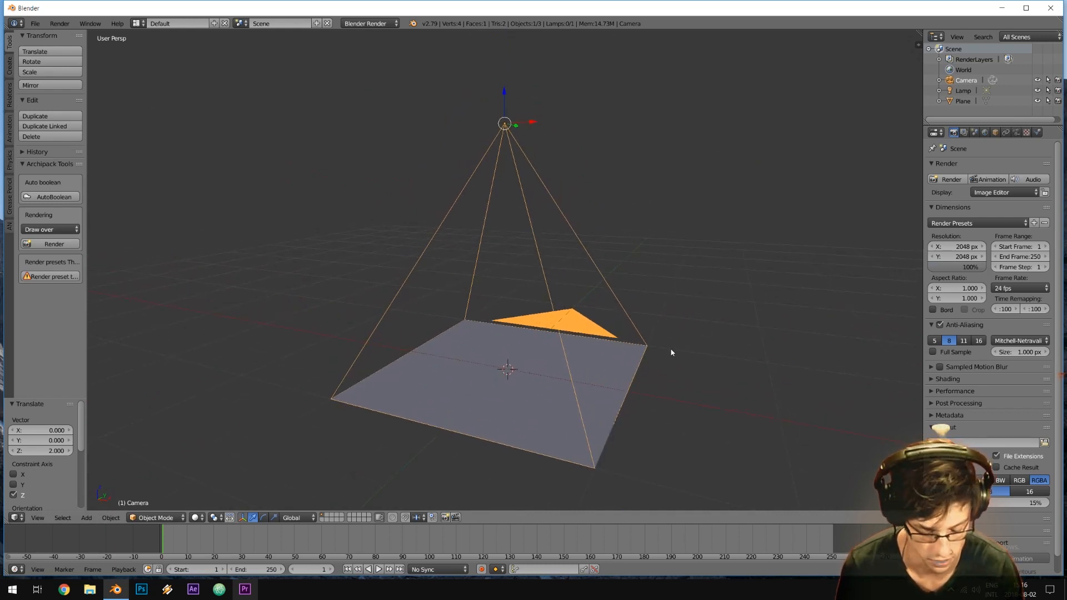
pyautogui.press('F12')
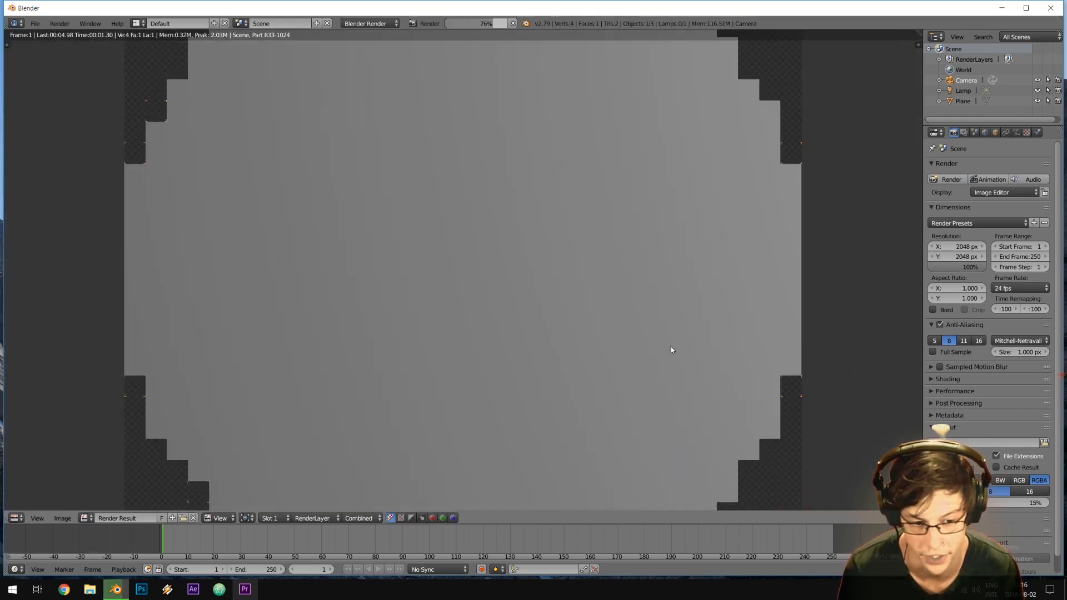
pyautogui.scroll(1, 536, 308)
pyautogui.scroll(-1, 536, 308)
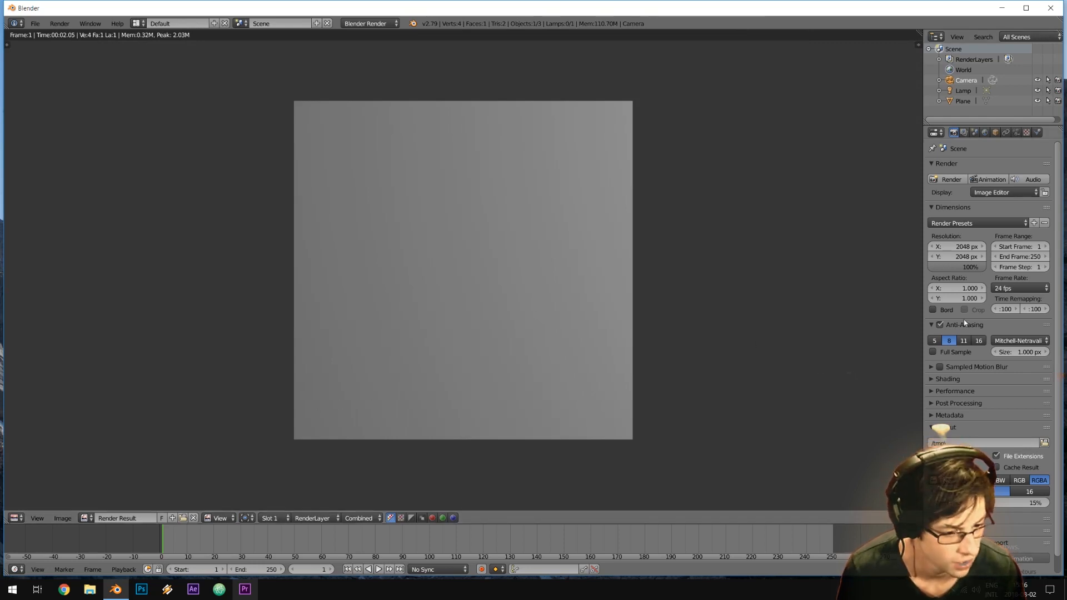
# Set the output color depth to 16 and render the image again.
pyautogui.scroll(-1, 966, 323)
pyautogui.click(1025, 474)
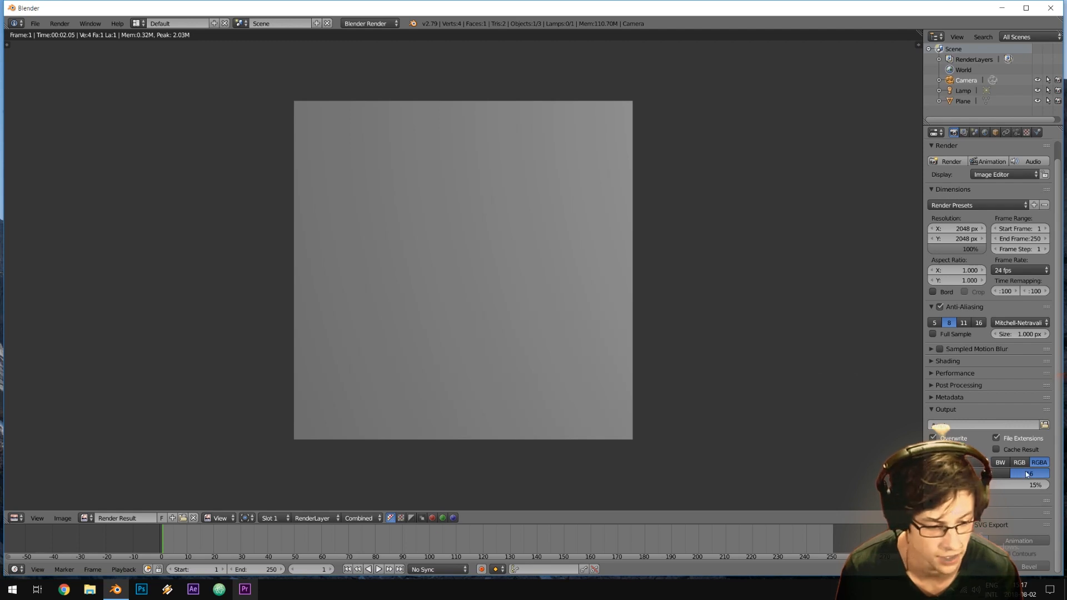
pyautogui.press('F12')
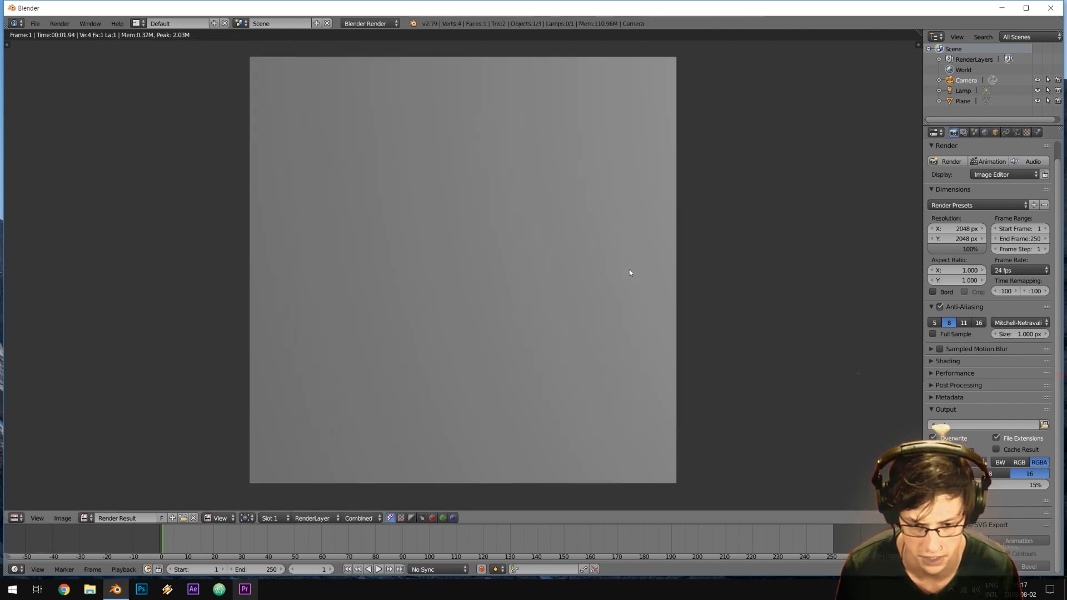
pyautogui.scroll(1, 630, 272)
pyautogui.scroll(-1, 631, 272)
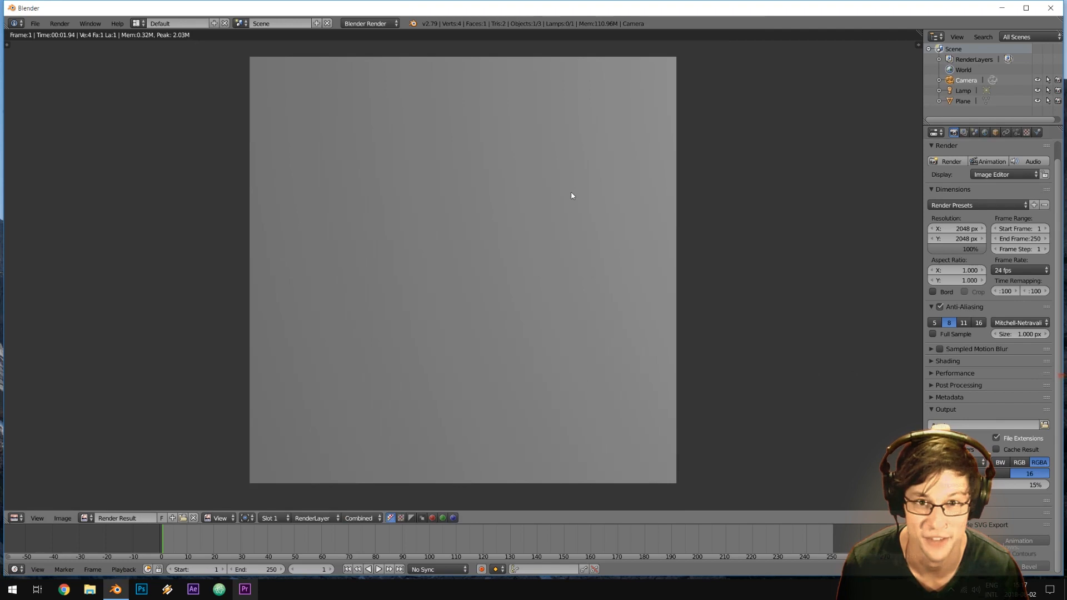
pyautogui.scroll(-1, 670, 303)
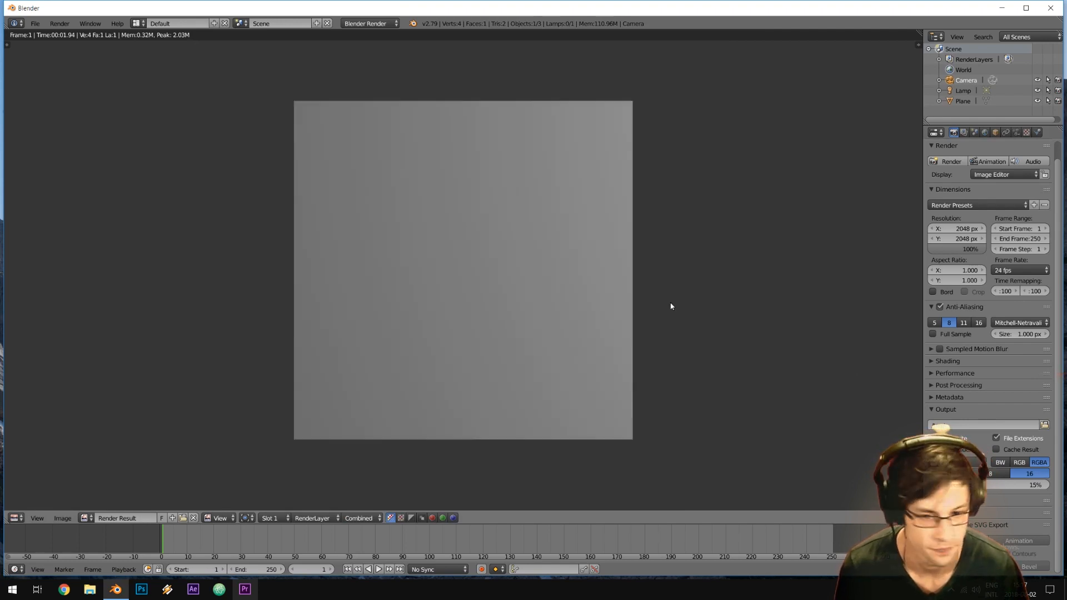
# Restore the 3D view, split it horizontally, and turn the lower area into a Node Editor.
pyautogui.click(15, 518)
pyautogui.click(29, 505)
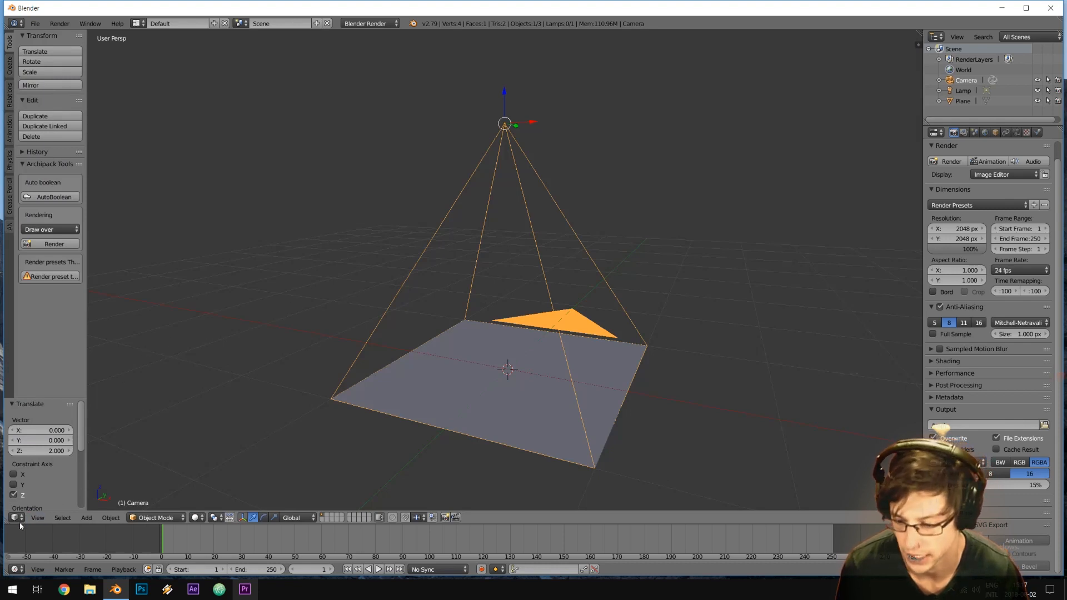
pyautogui.moveTo(6, 521); pyautogui.dragTo(52, 332)
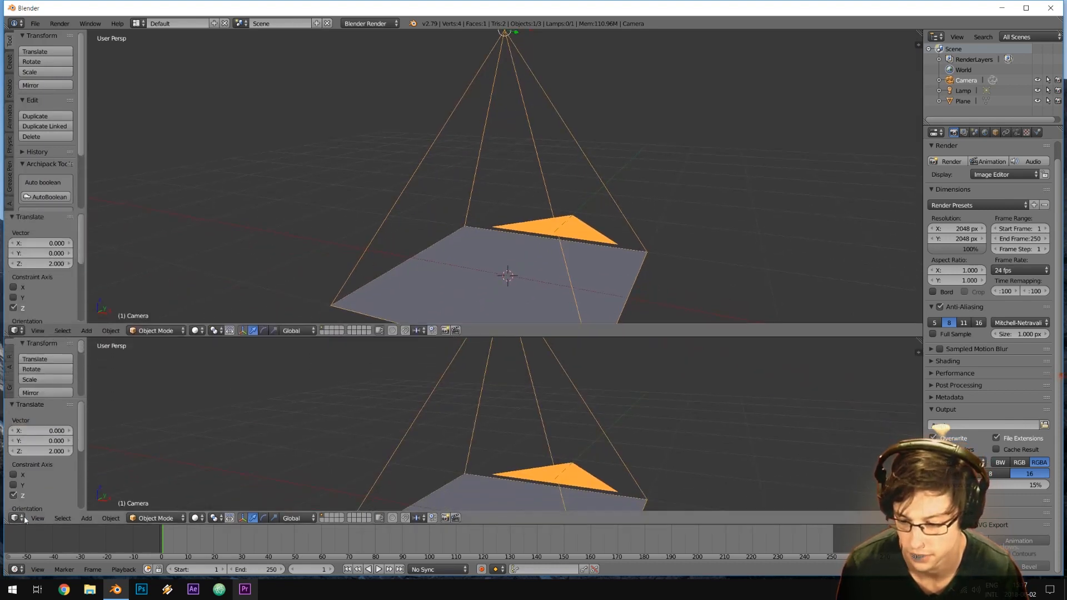
pyautogui.click(15, 518)
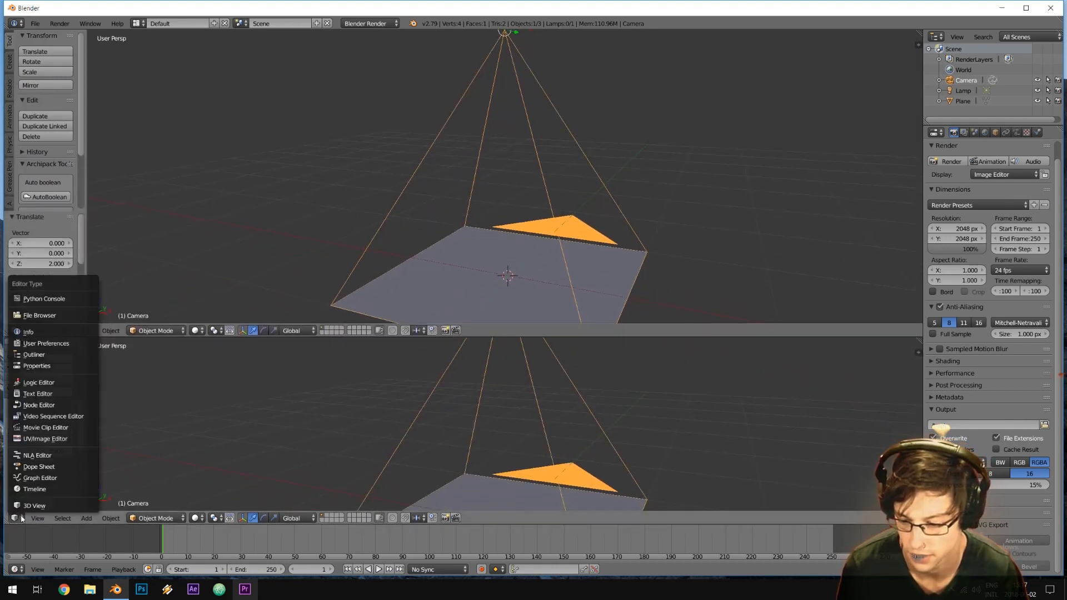
pyautogui.click(39, 405)
# Enable compositing nodes for the scene and spread the Render Layers and Composite nodes apart.
pyautogui.click(137, 518)
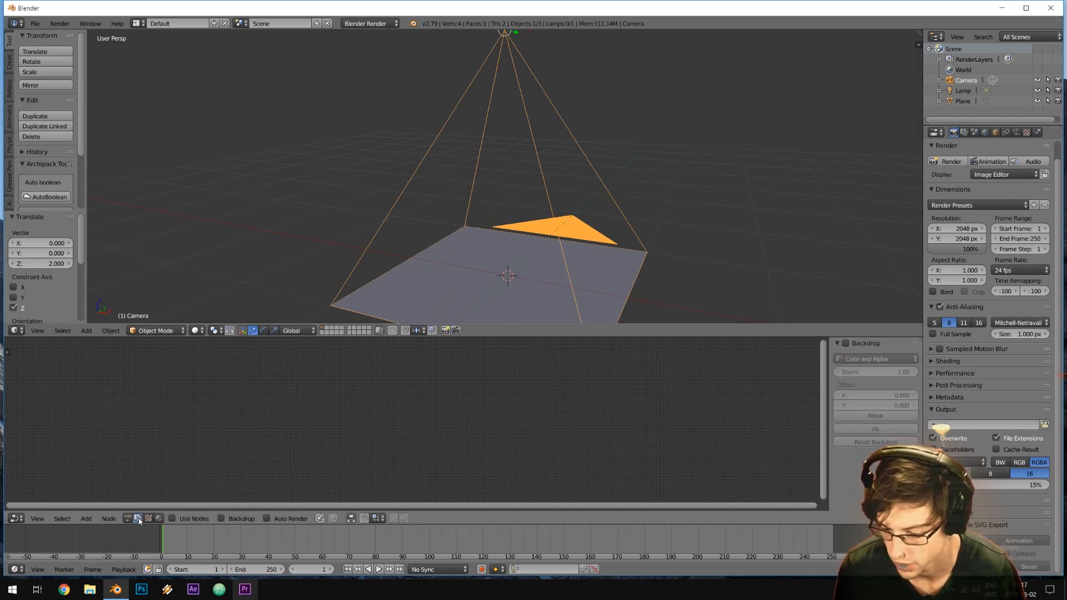
pyautogui.click(179, 519)
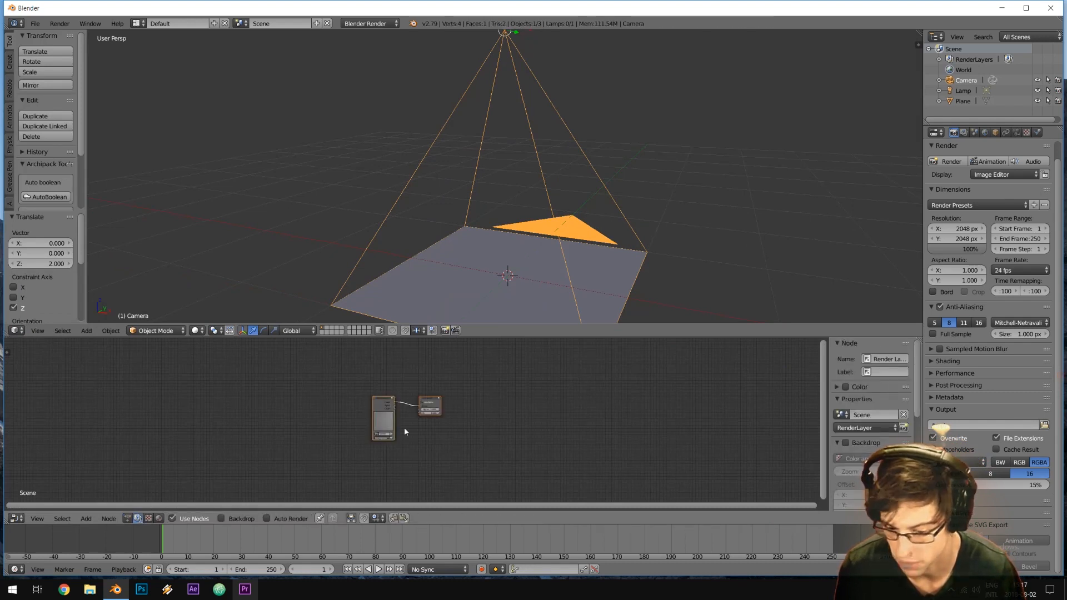
pyautogui.scroll(4, 428, 418)
pyautogui.moveTo(345, 372); pyautogui.dragTo(262, 368)
pyautogui.moveTo(447, 374); pyautogui.dragTo(499, 374)
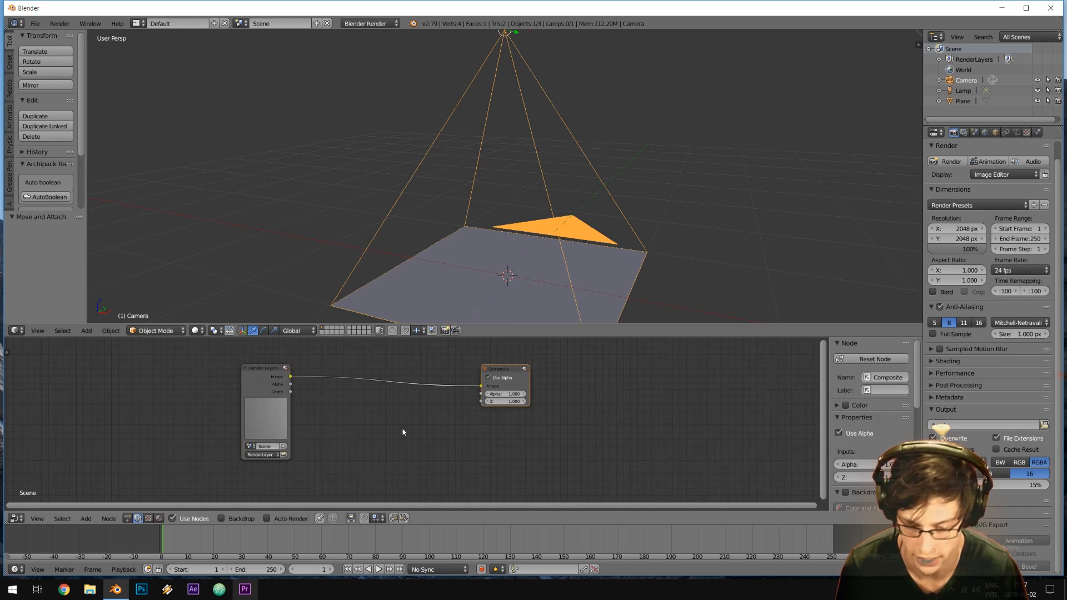
# Insert a Map Value node into the link between the Render Layers and Composite nodes.
pyautogui.hotkey('shift', 'a')
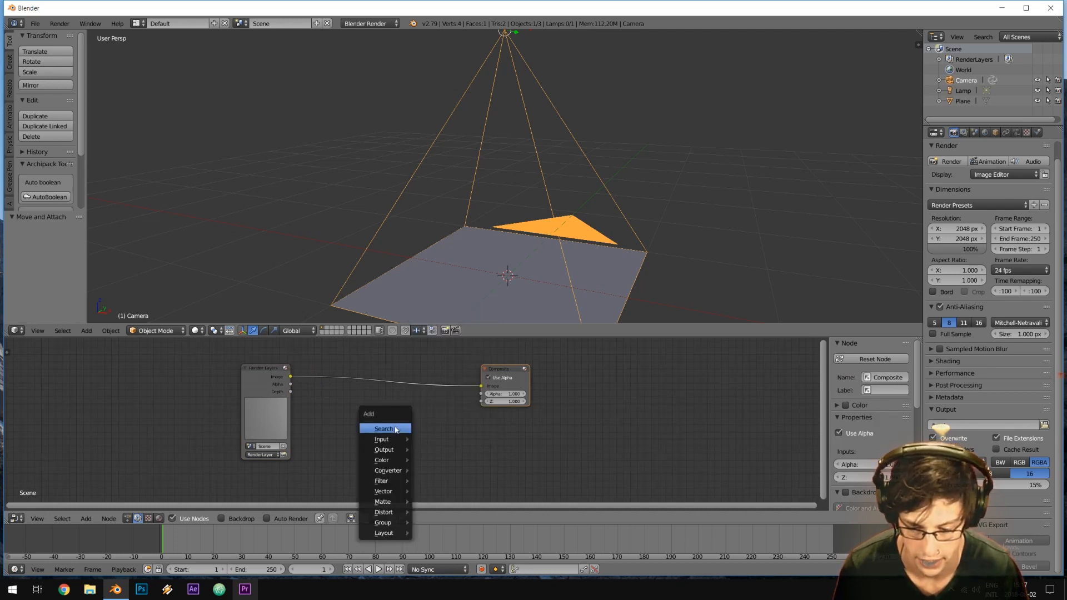
pyautogui.click(395, 429)
pyautogui.write('map')
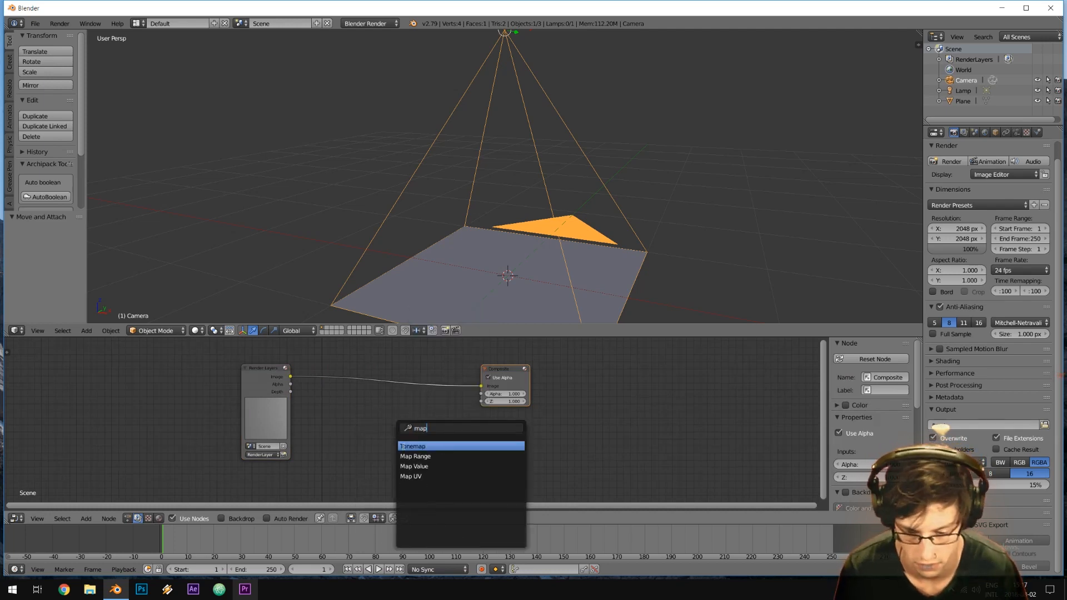
pyautogui.click(415, 466)
pyautogui.click(399, 439)
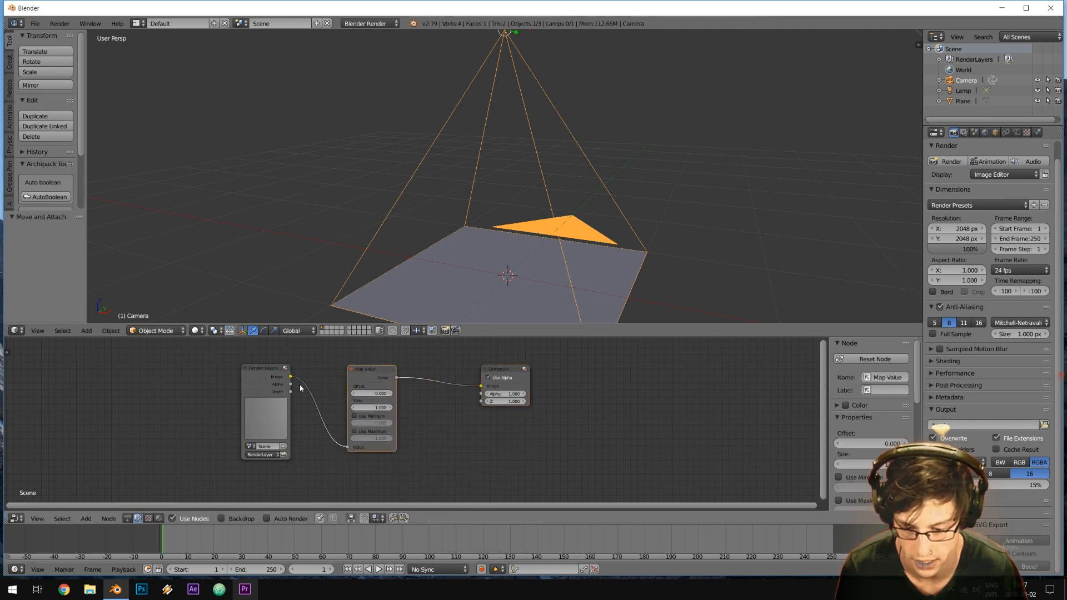
pyautogui.moveTo(290, 392); pyautogui.dragTo(347, 446)
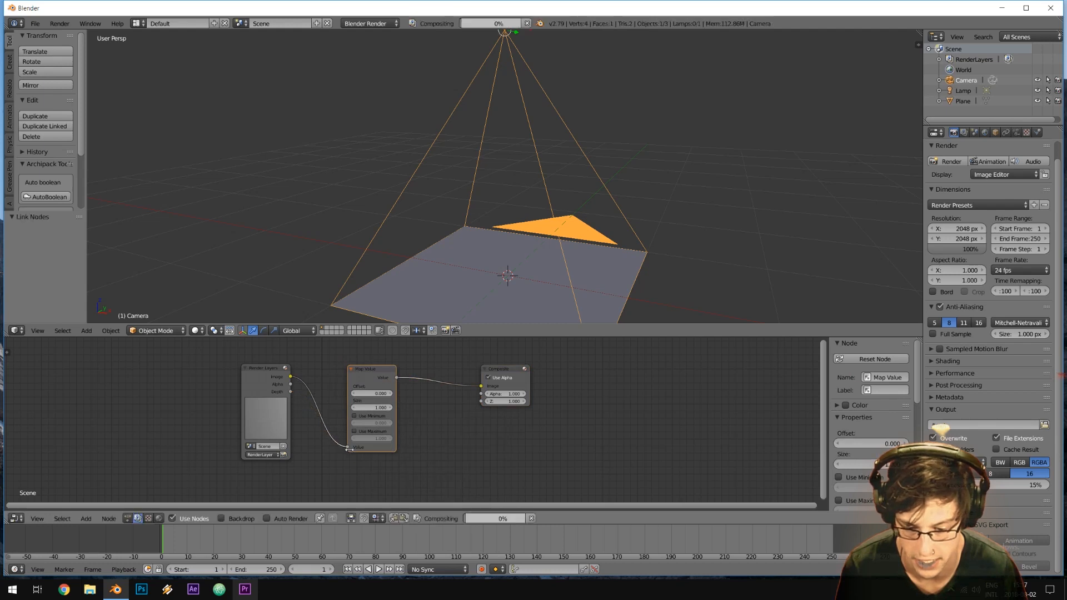
# Check the render layer's passes and the render settings, and re-render the image.
pyautogui.click(964, 133)
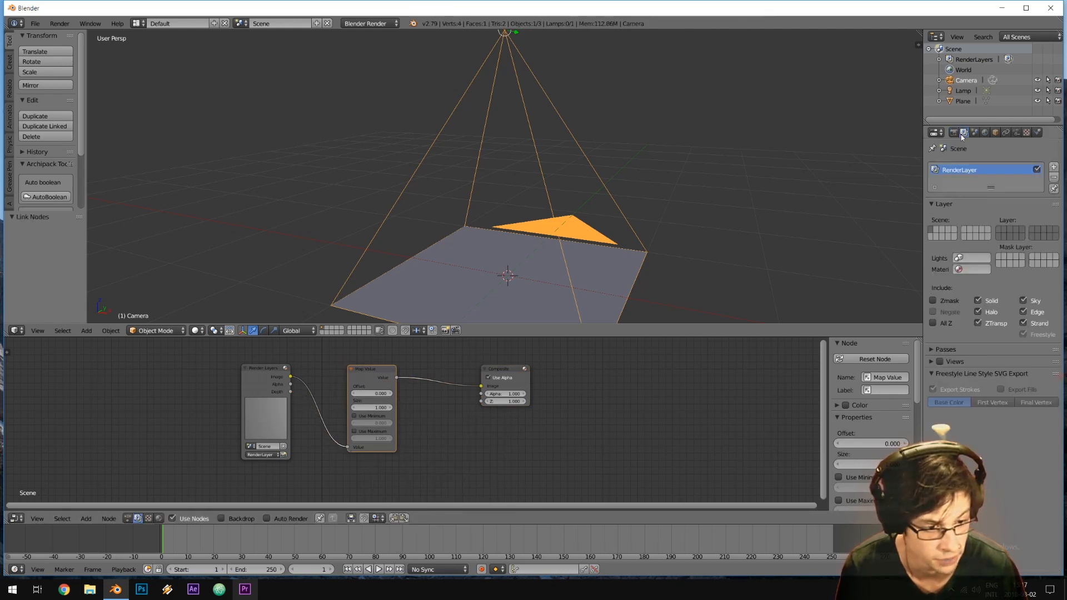
pyautogui.click(941, 349)
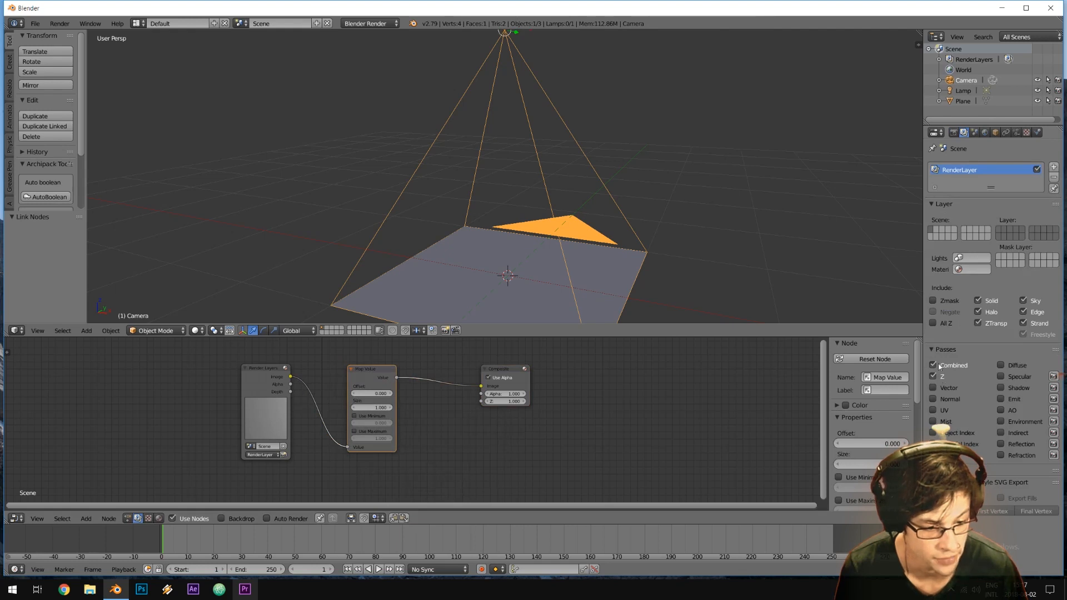
pyautogui.click(934, 349)
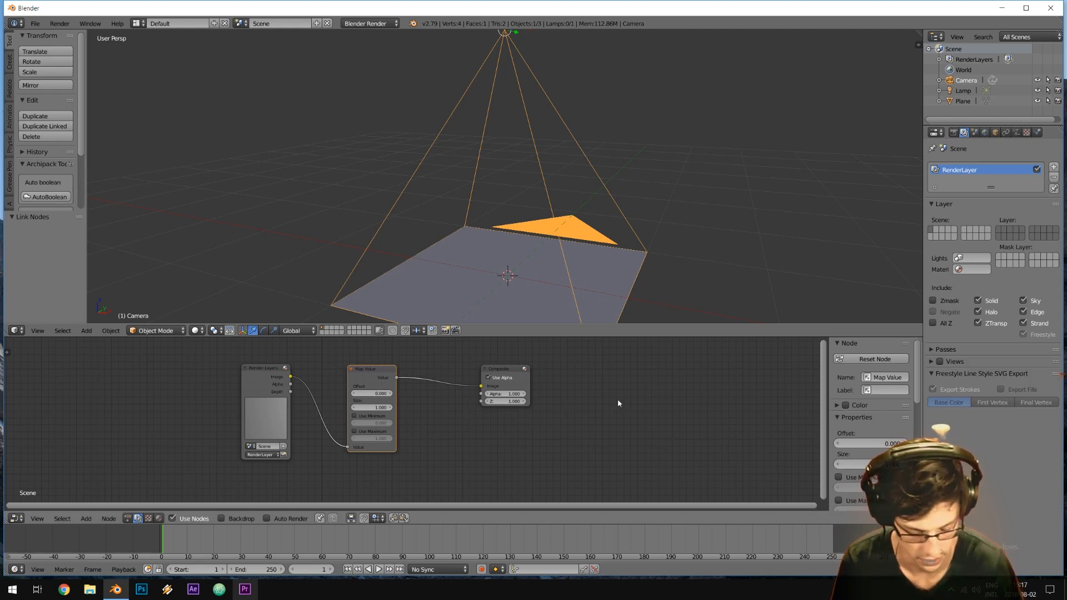
pyautogui.press('F12')
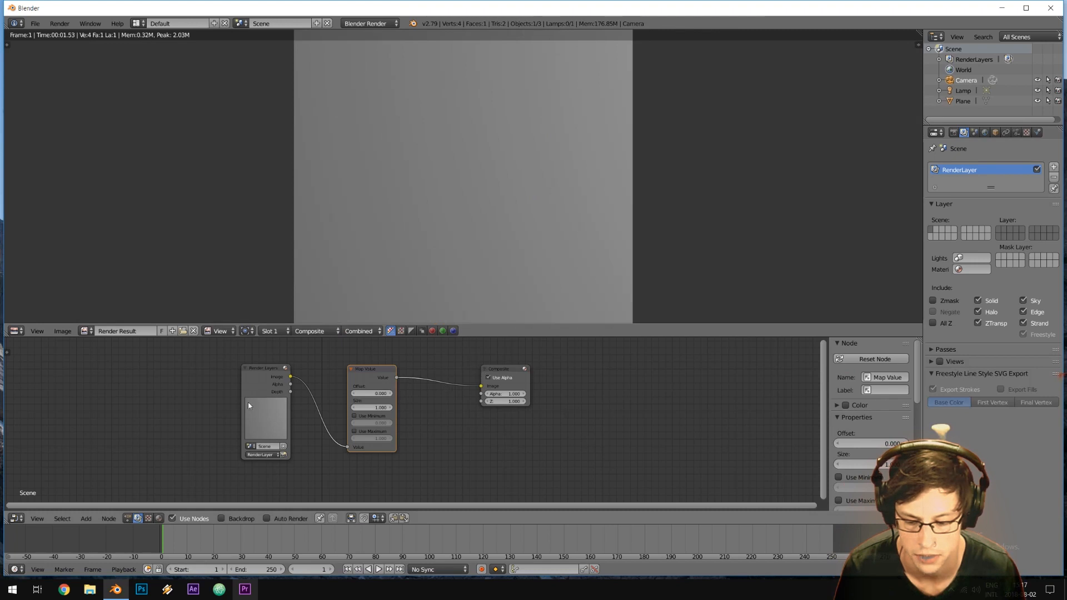
pyautogui.click(953, 132)
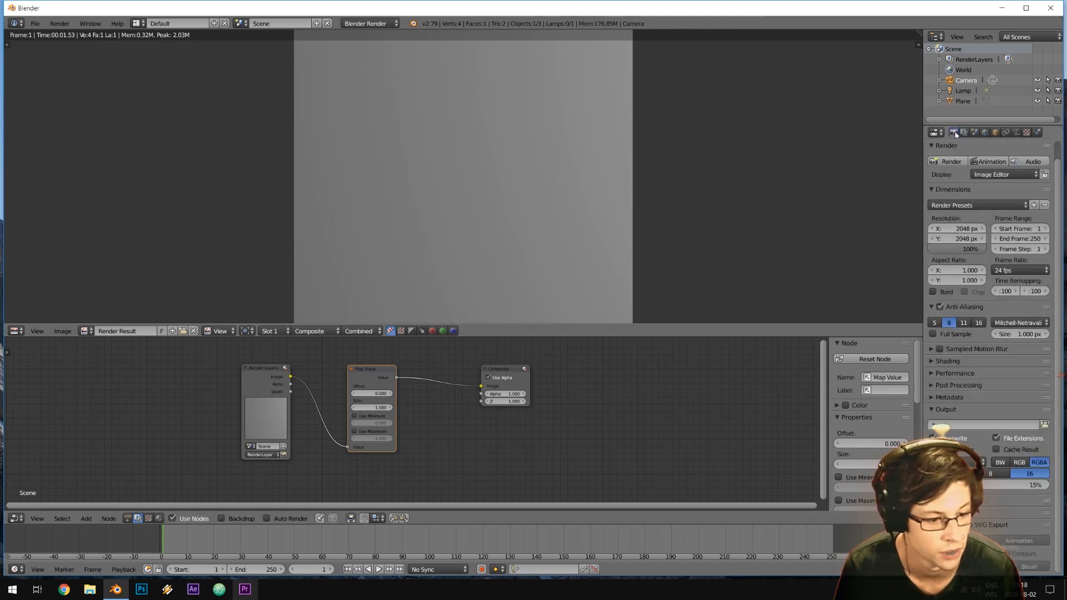
pyautogui.click(963, 133)
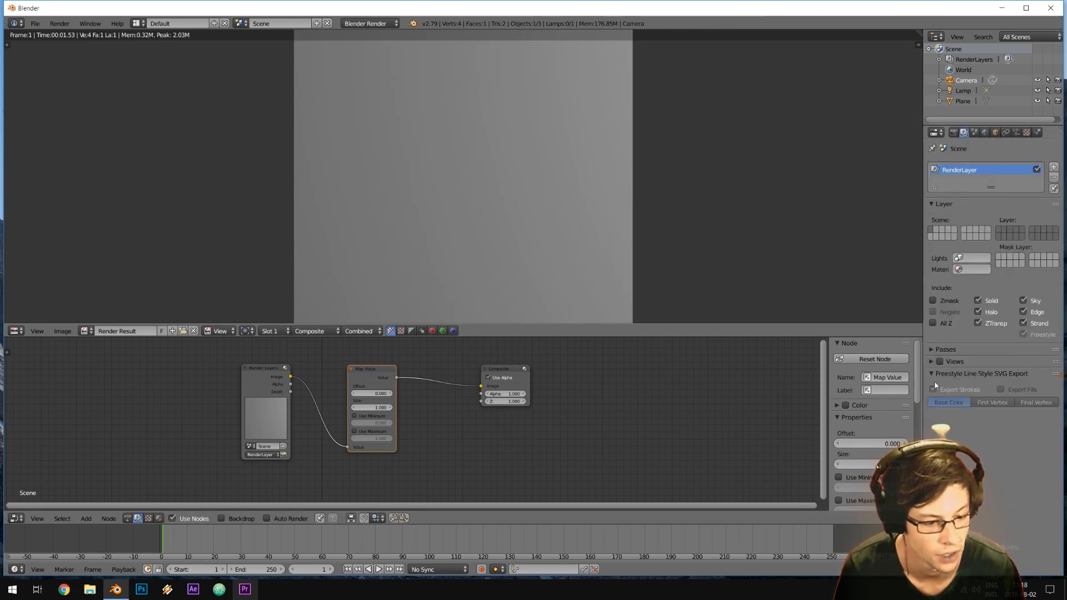
pyautogui.click(932, 375)
pyautogui.click(932, 350)
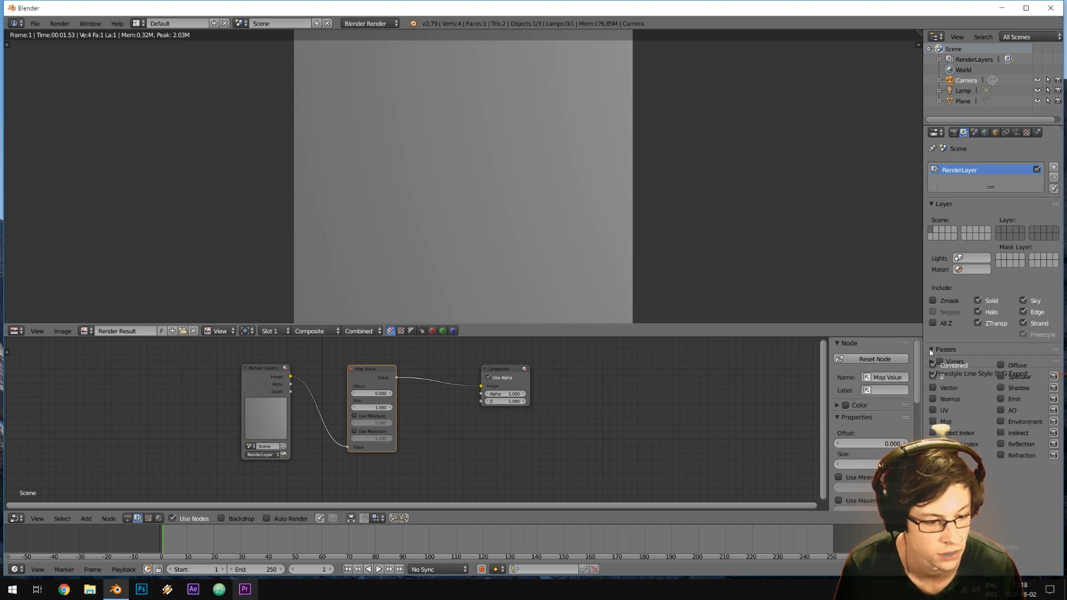
pyautogui.click(953, 133)
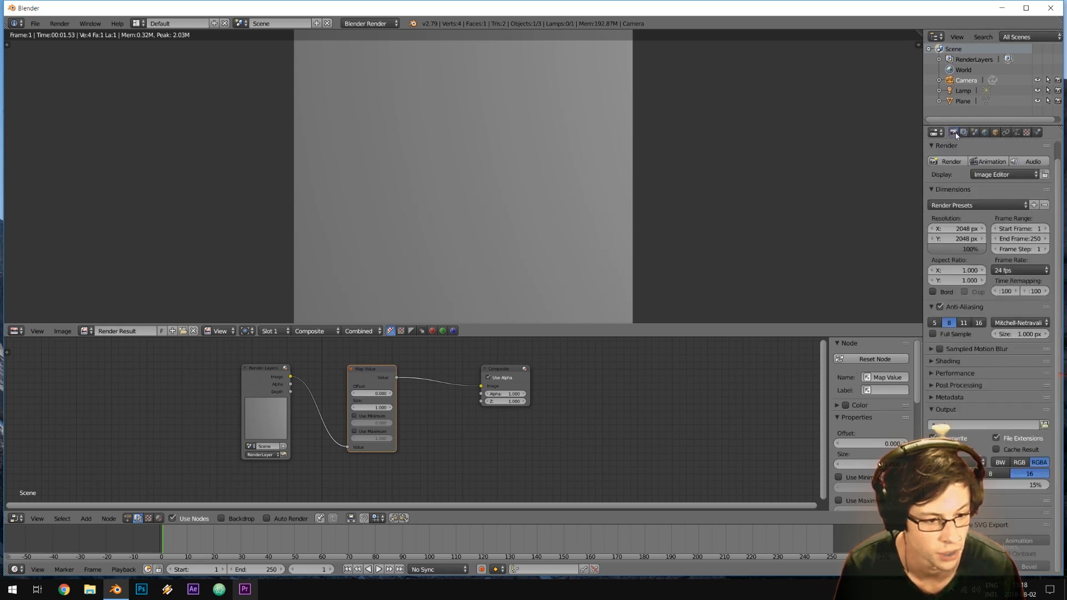
pyautogui.press('F12')
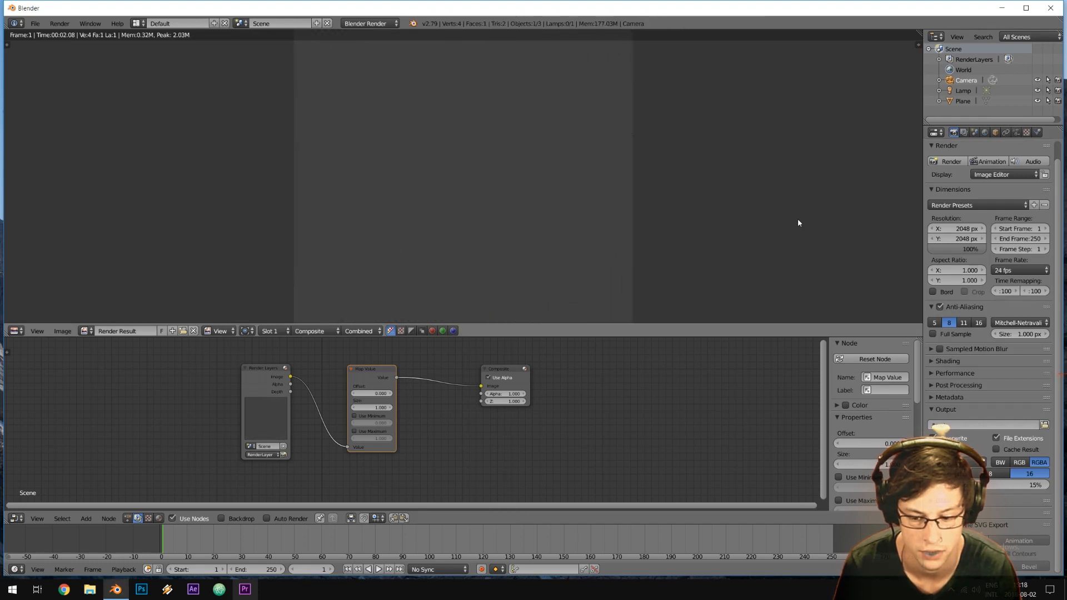
# Link the Render Layers Depth output to the Map Value node's Value input and render the depth image.
pyautogui.moveTo(290, 392); pyautogui.dragTo(347, 447)
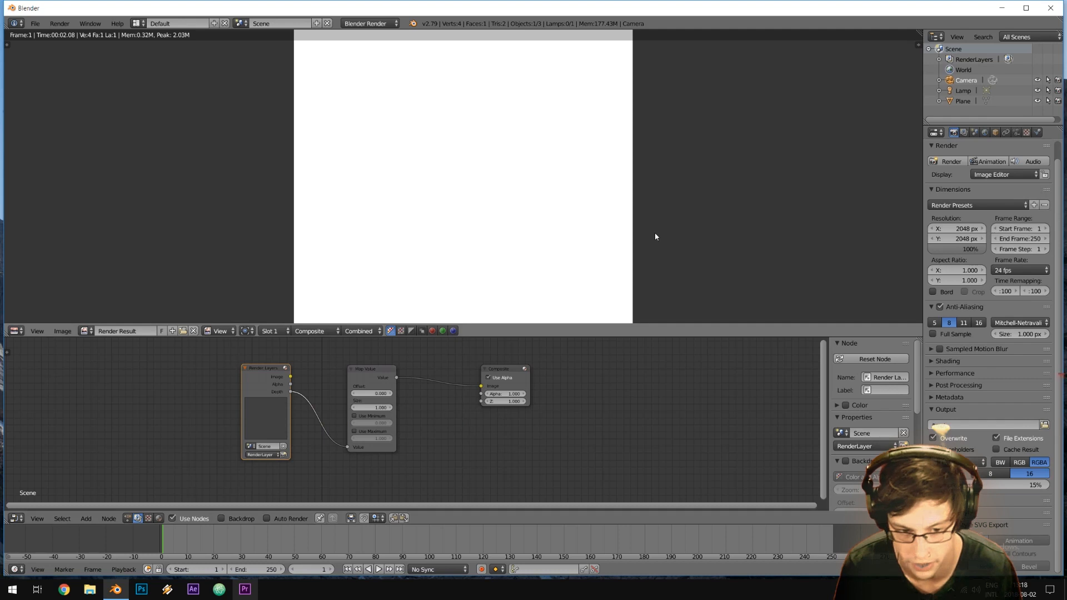
pyautogui.press('F12')
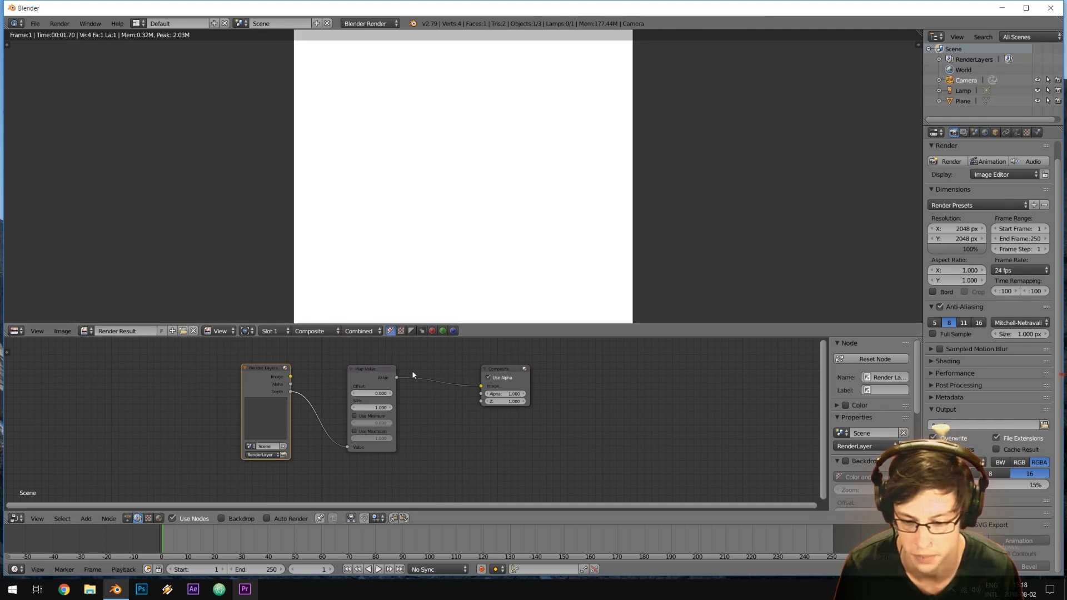
pyautogui.moveTo(339, 443); pyautogui.dragTo(348, 447)
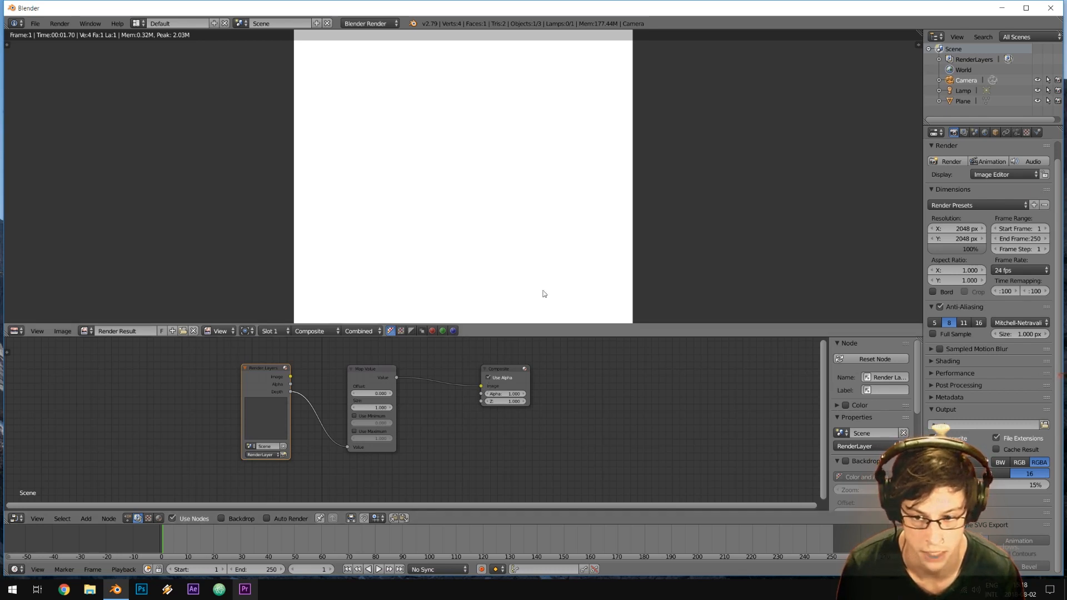
pyautogui.scroll(-2, 610, 253)
pyautogui.scroll(1, 610, 253)
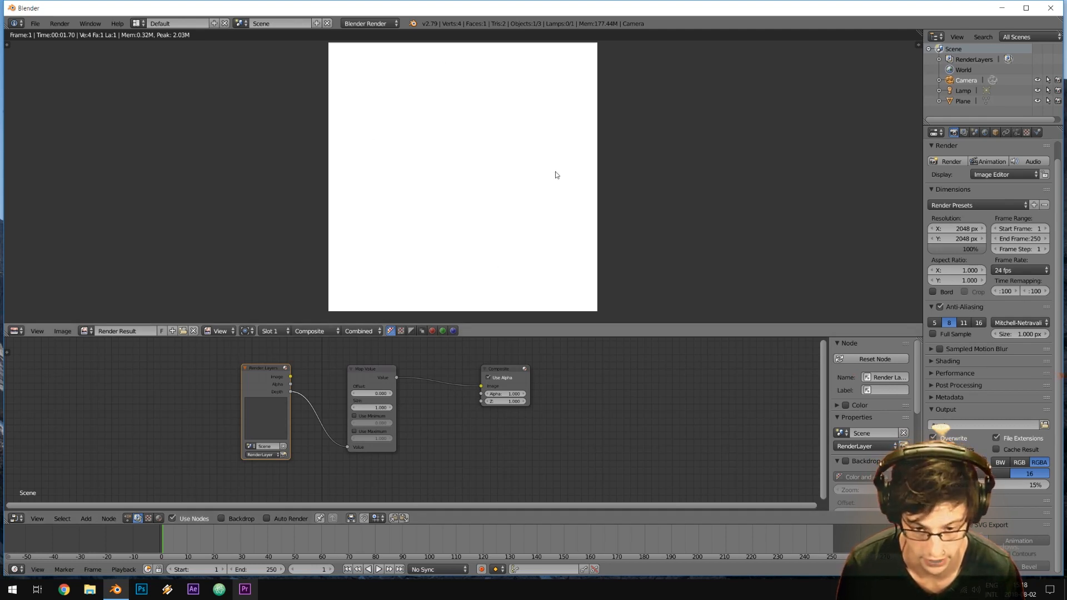
# Set the Map Value node's offset to -0.5 and its size to 0.5.
pyautogui.click(380, 394)
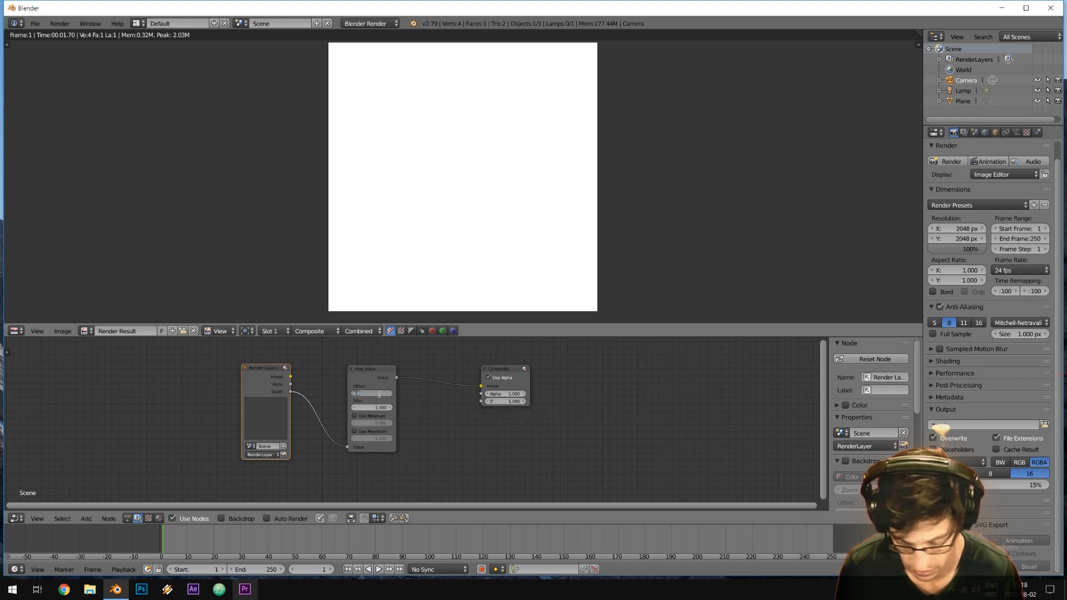
pyautogui.write('-.5')
pyautogui.click(377, 407)
pyautogui.write('.5')
pyautogui.press('Return')
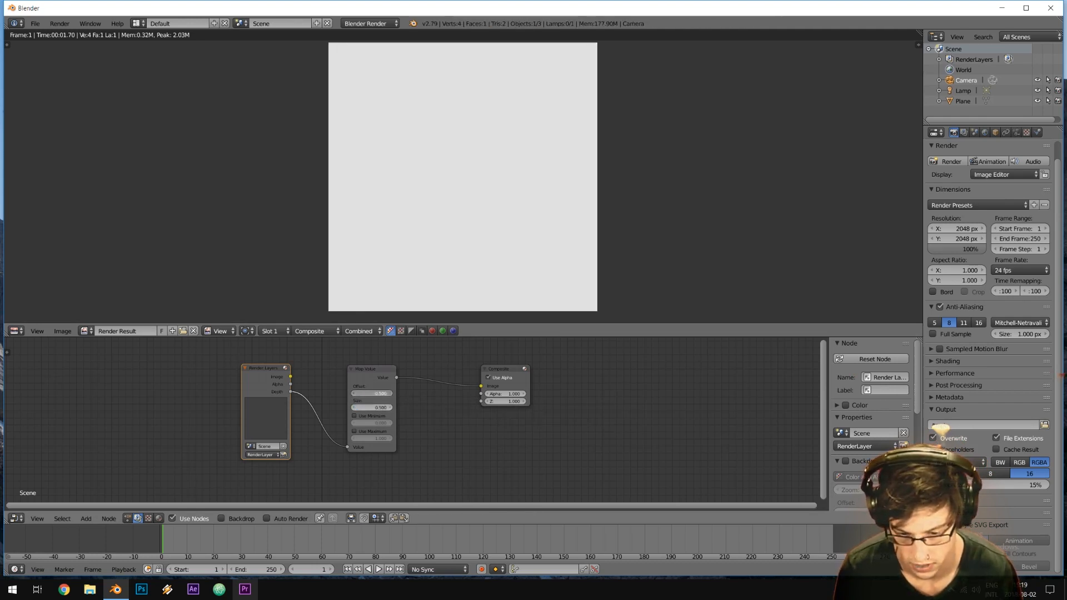
# Set the Map Value node's offset to -1 and inspect the updated render result.
pyautogui.click(375, 392)
pyautogui.write('1')
pyautogui.press('Return')
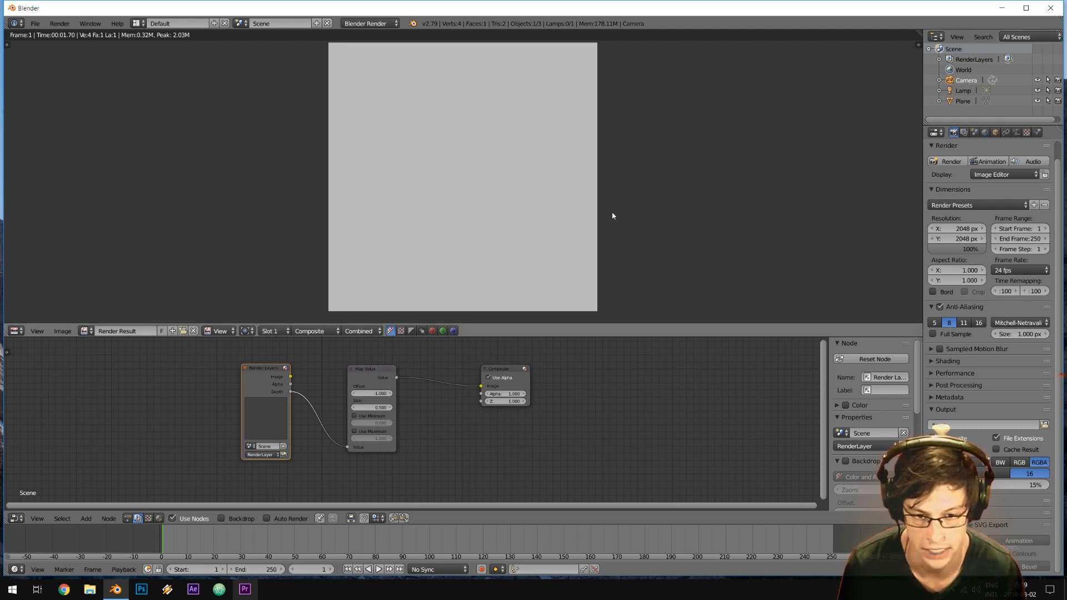
pyautogui.scroll(-1, 637, 266)
pyautogui.scroll(1, 637, 266)
pyautogui.scroll(-1, 637, 266)
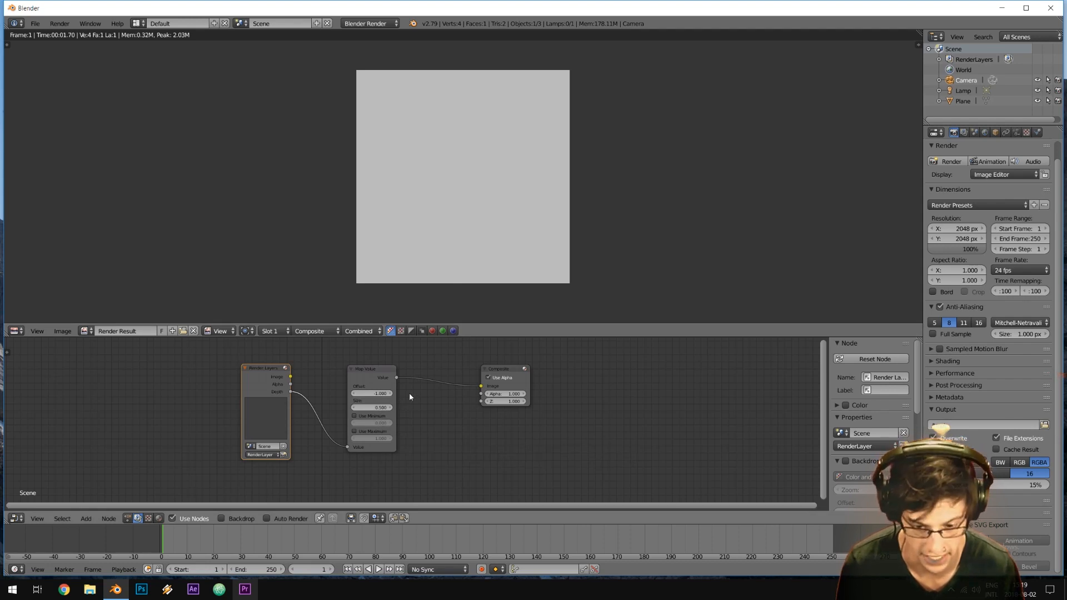
# Split the render result editor into two side-by-side areas and switch one of them to a 3D View.
pyautogui.moveTo(7, 322); pyautogui.dragTo(534, 313)
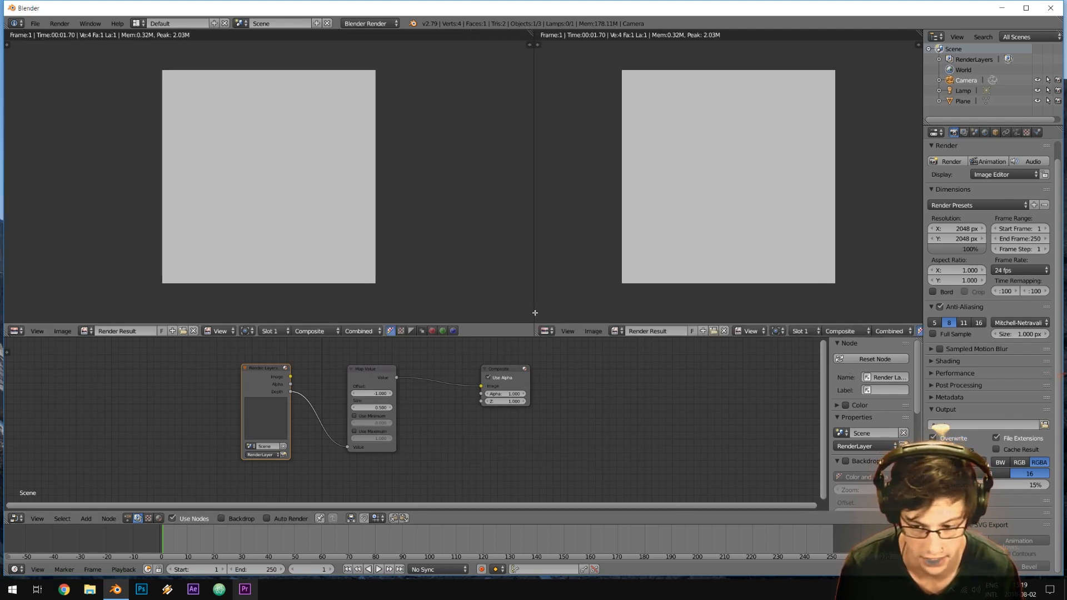
pyautogui.click(16, 331)
pyautogui.click(37, 312)
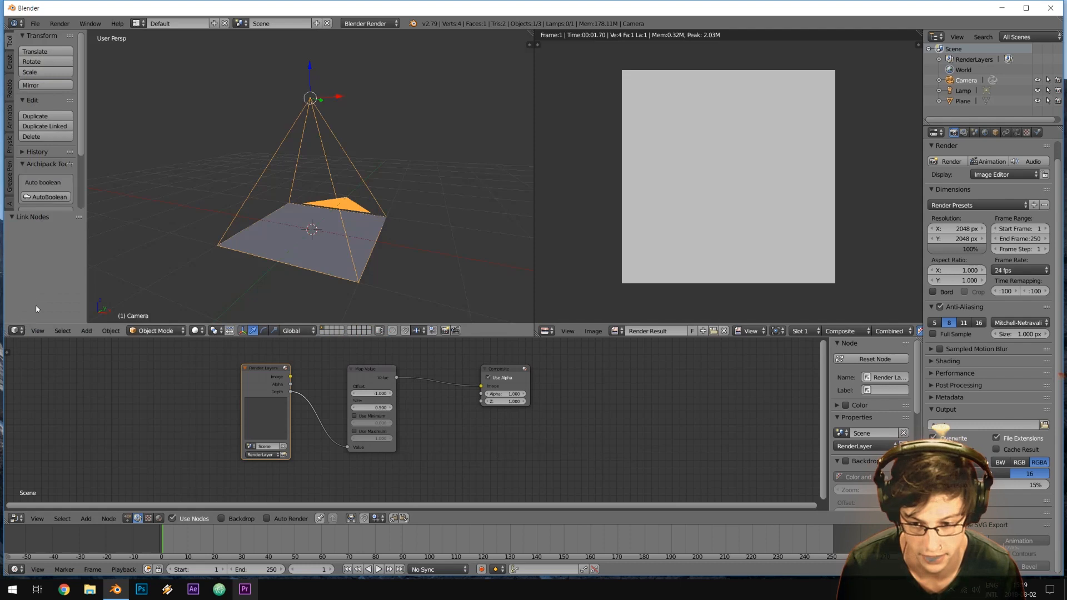
# Subdivide the plane's mesh with 3 cuts in Edit Mode.
pyautogui.rightClick(365, 215)
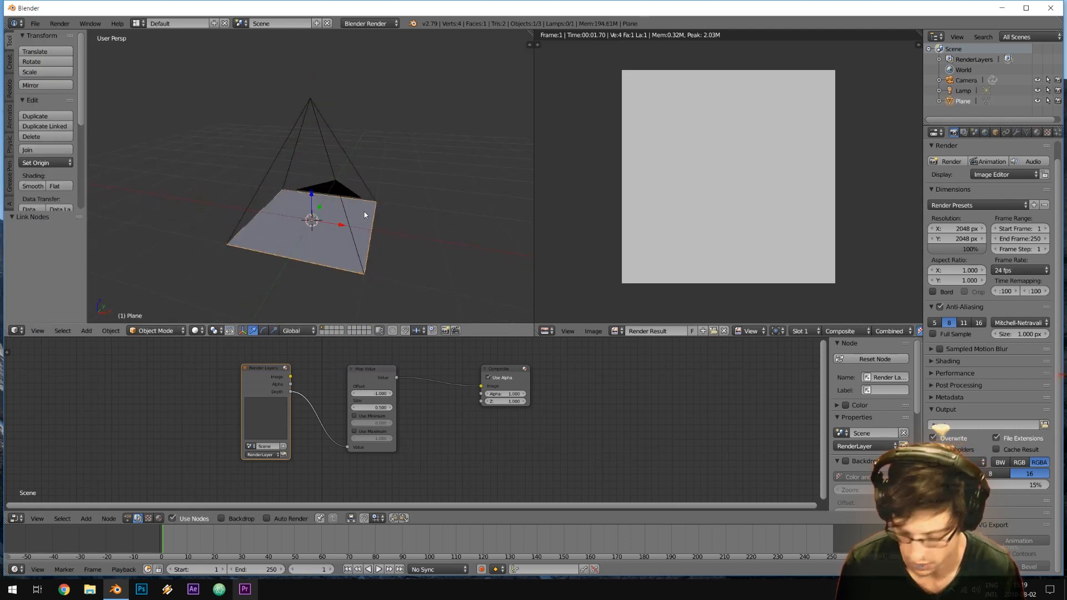
pyautogui.press('Tab')
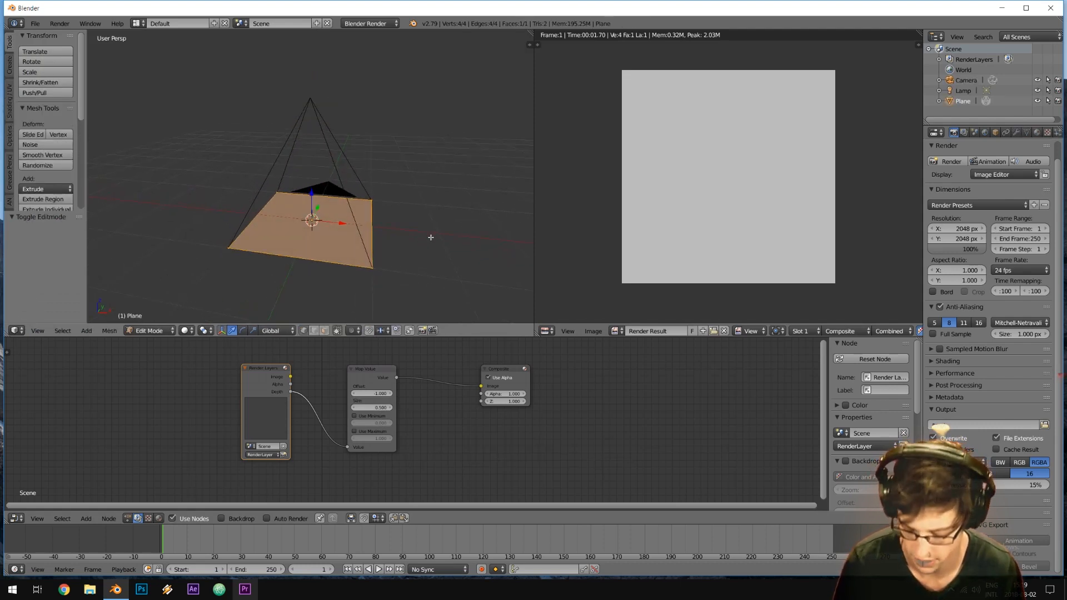
pyautogui.press('w')
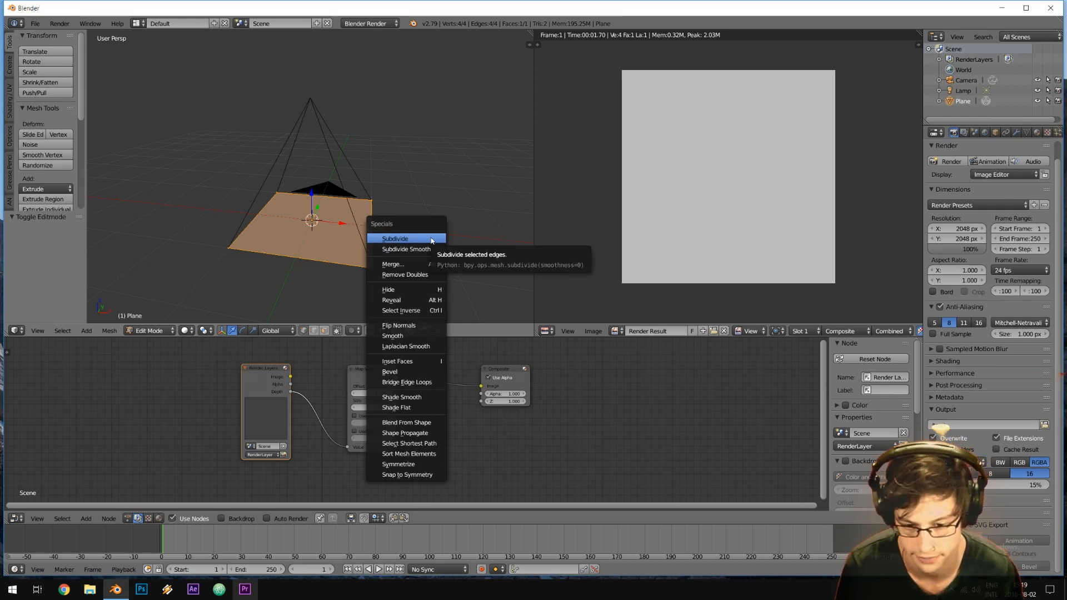
pyautogui.click(431, 237)
pyautogui.click(69, 244)
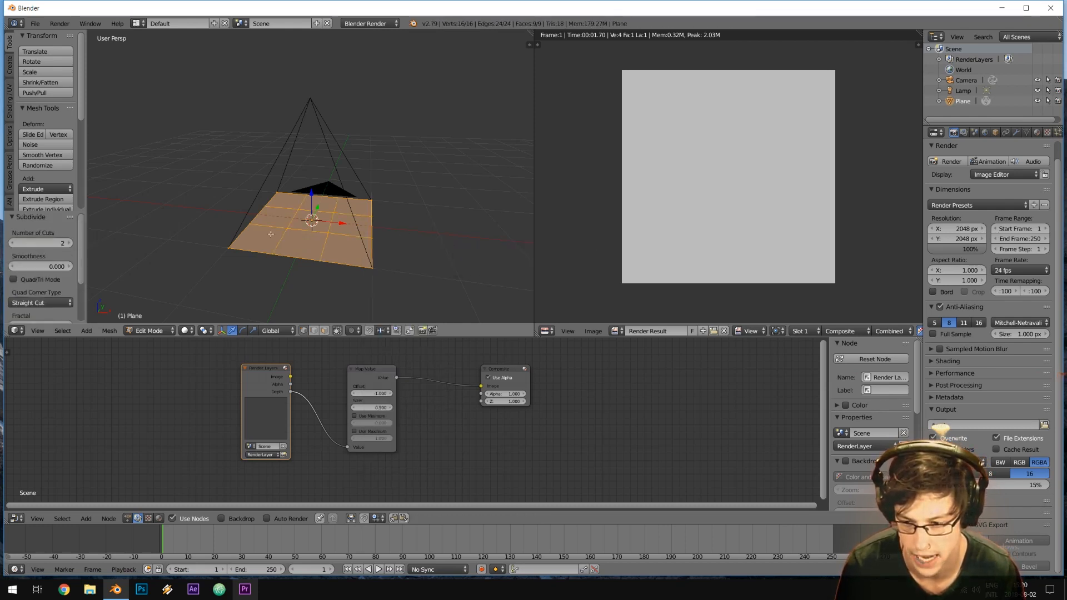
pyautogui.click(69, 243)
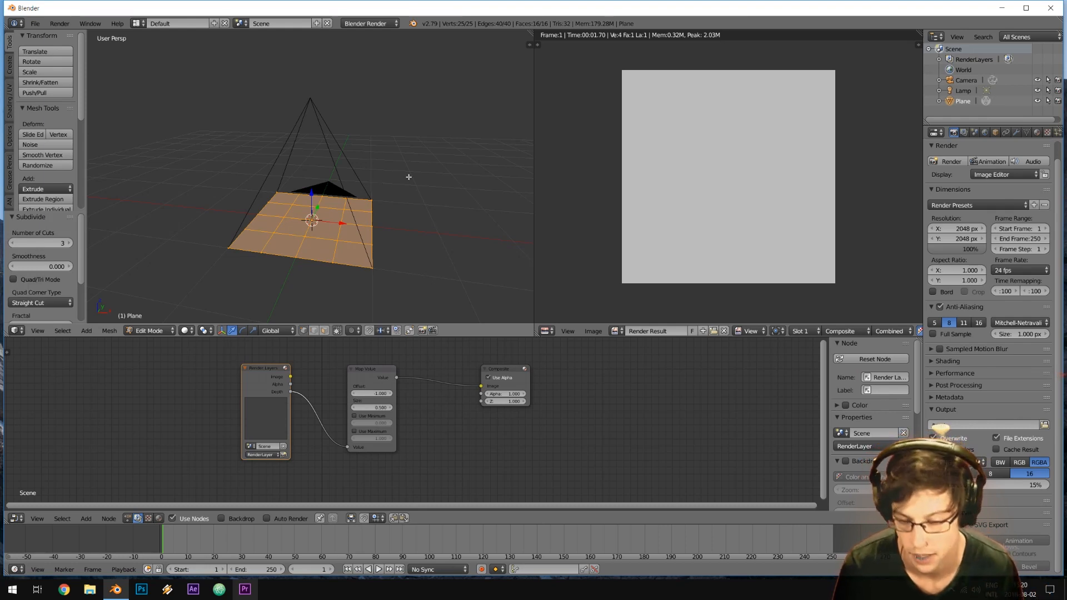
# Switch to face selection and extrude one inner face of the plane about 0.48 upward.
pyautogui.moveTo(409, 174); pyautogui.dragTo(409, 186, button='middle')
pyautogui.scroll(1, 409, 185)
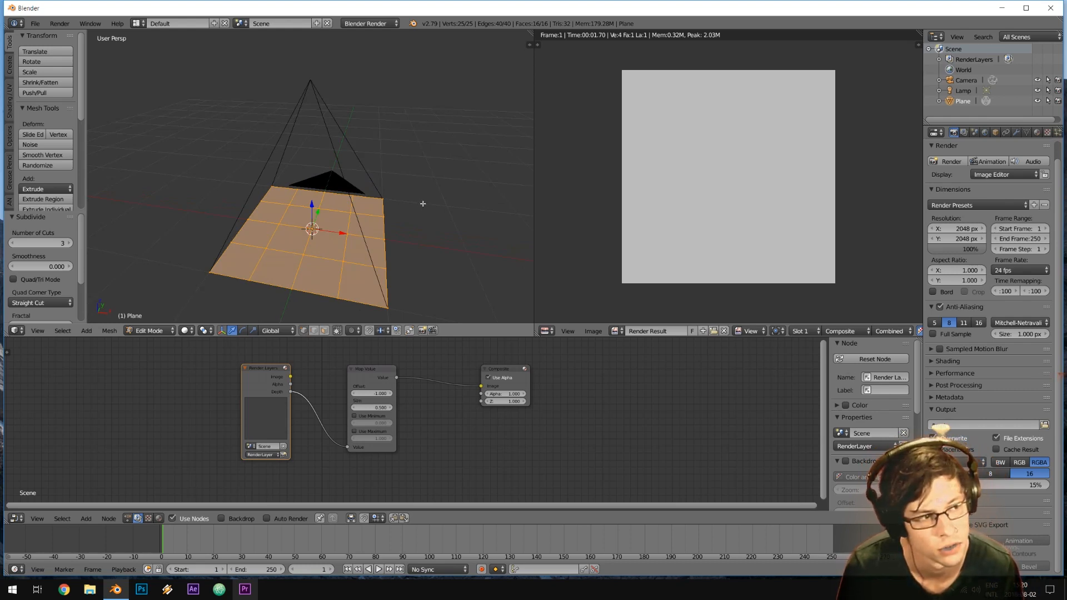
pyautogui.moveTo(422, 205); pyautogui.dragTo(425, 208, button='middle')
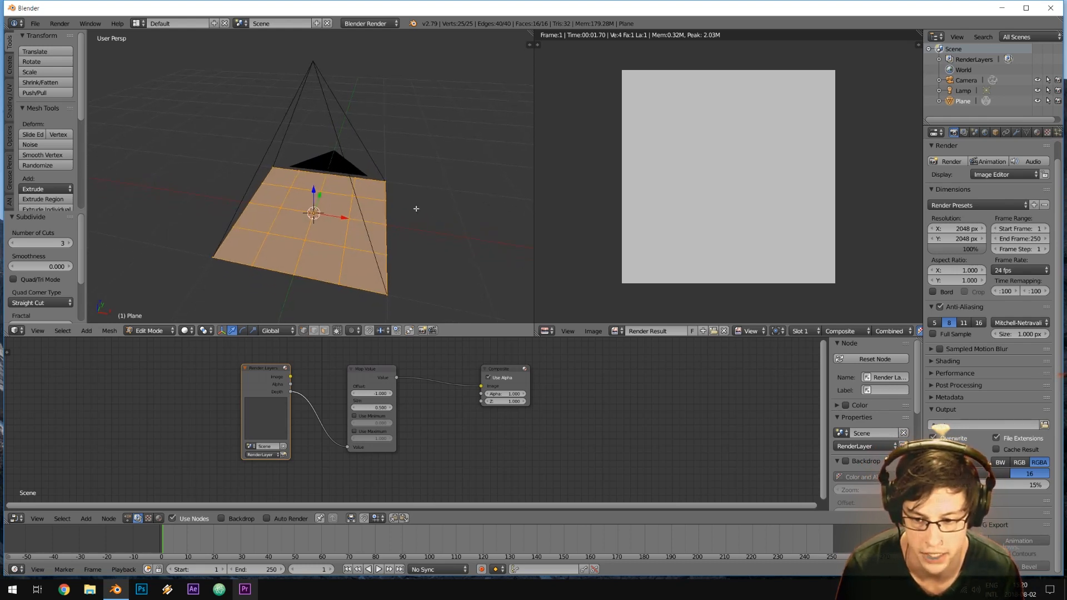
pyautogui.moveTo(422, 245); pyautogui.dragTo(406, 242, button='middle')
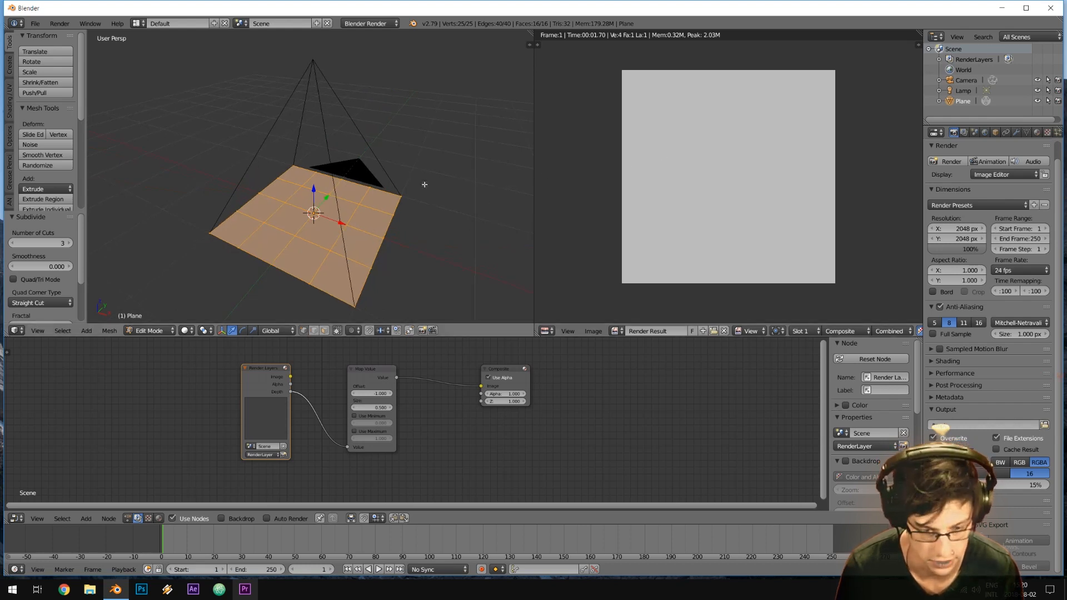
pyautogui.moveTo(432, 216); pyautogui.dragTo(406, 218, button='middle')
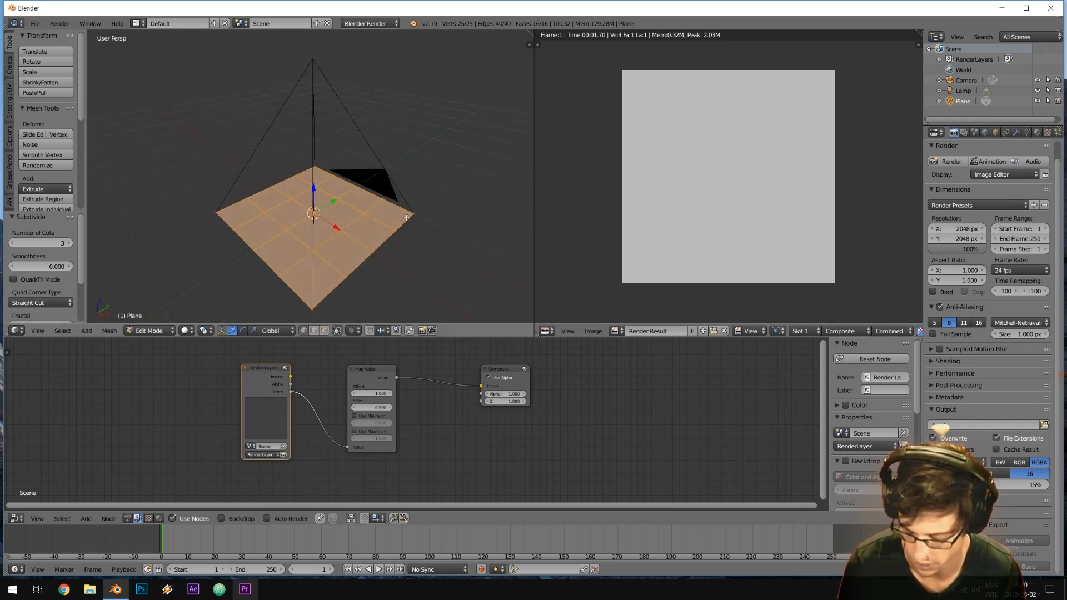
pyautogui.press('w')
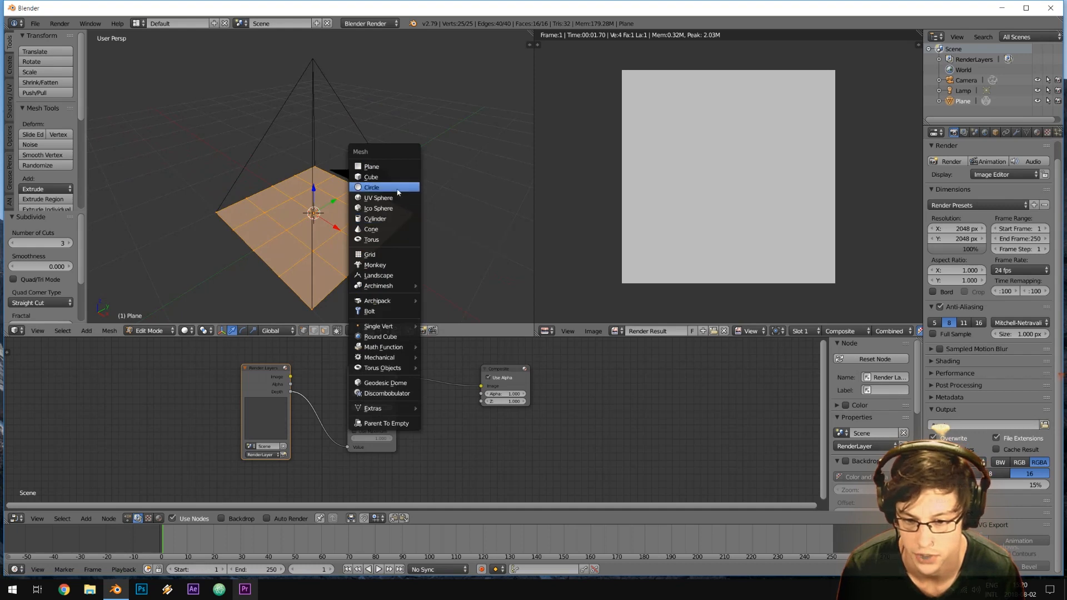
pyautogui.hotkey('ctrl', 'Tab')
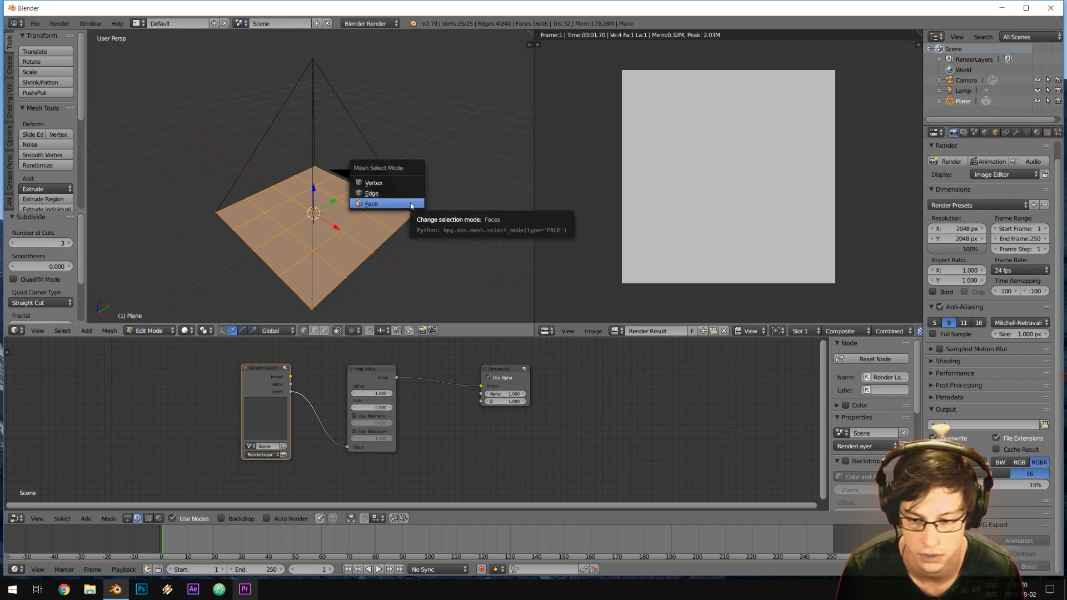
pyautogui.click(410, 204)
pyautogui.rightClick(340, 212)
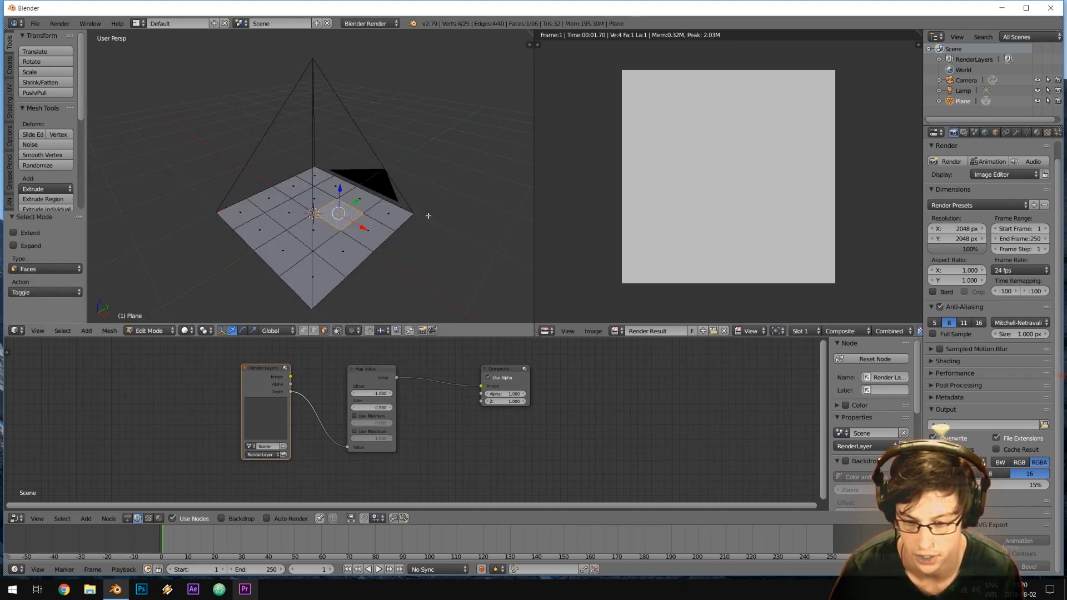
pyautogui.press('e')
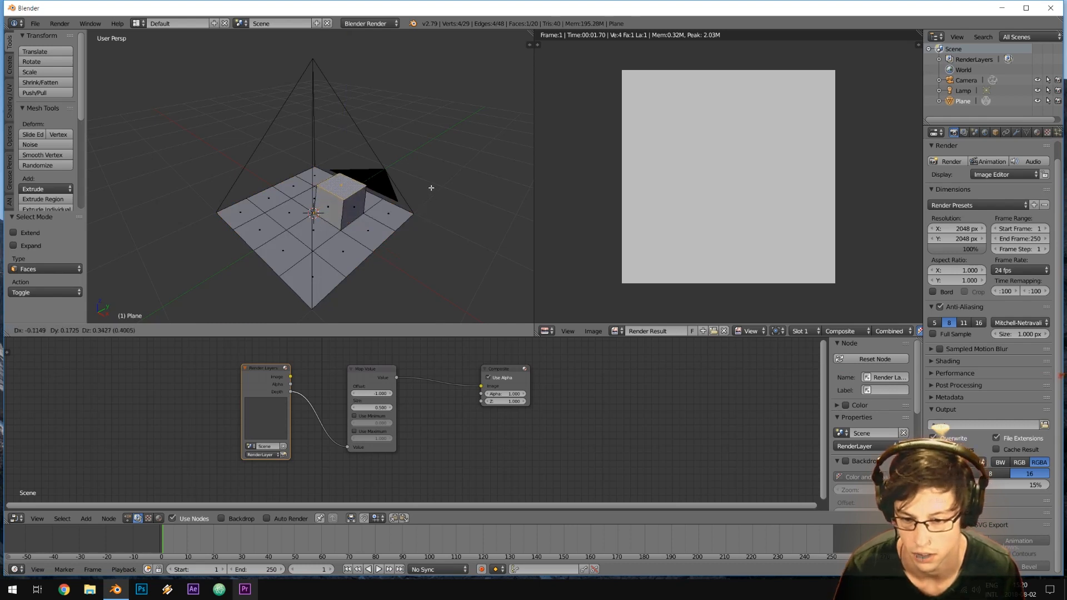
pyautogui.click(431, 187)
# Extrude the diagonally opposite inner face about 0.24 downward, below the plane.
pyautogui.rightClick(298, 212)
pyautogui.press('e')
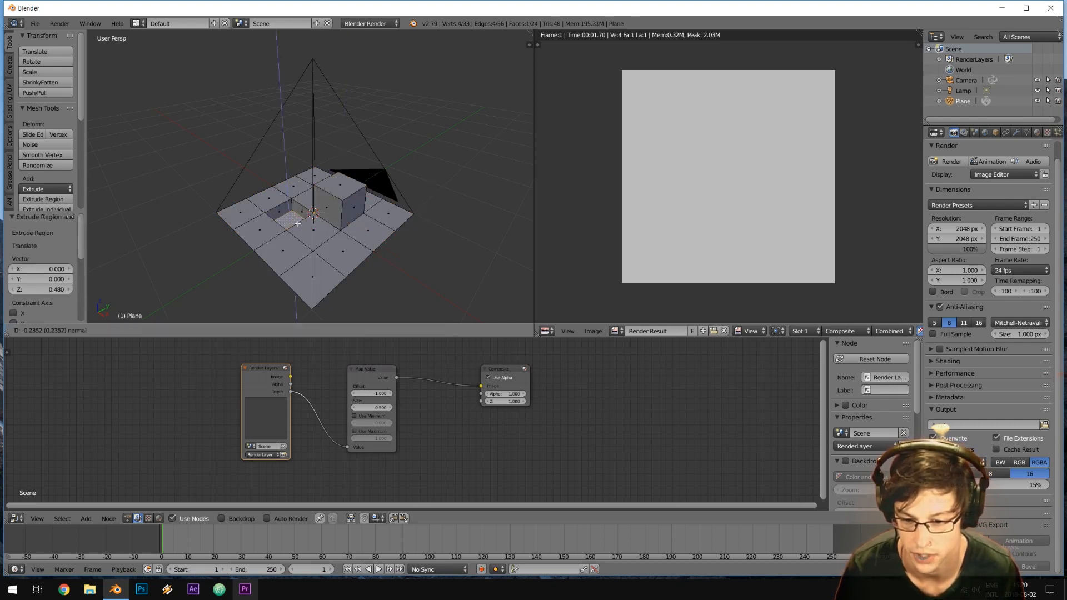
pyautogui.click(299, 224)
# Deselect the mesh, return to Object Mode and render the depth image of the extruded plane.
pyautogui.press('a')
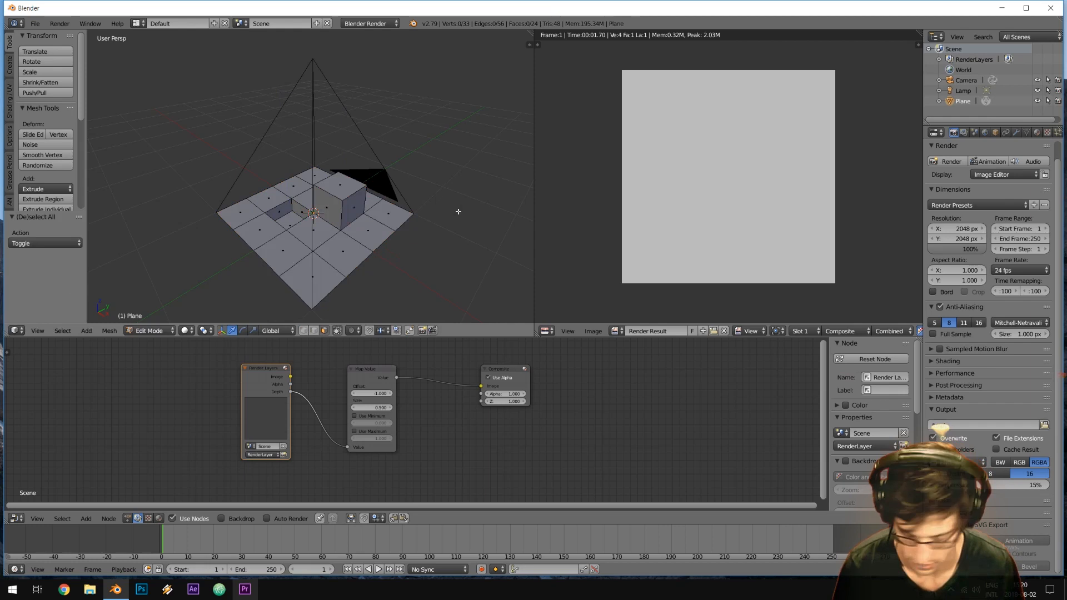
pyautogui.press('Tab')
pyautogui.press('F12')
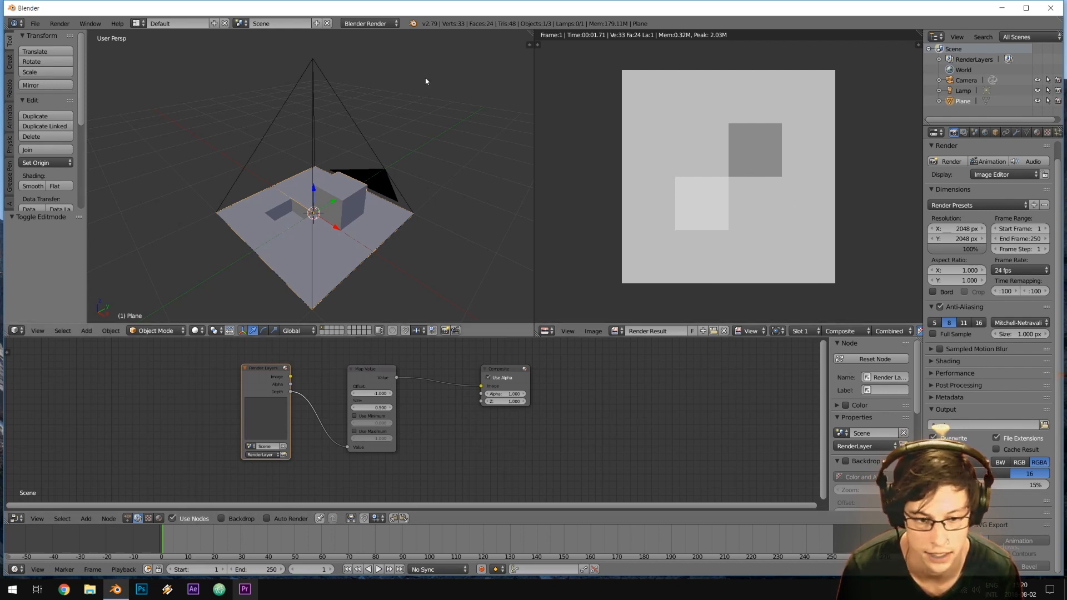
# Delete the extruded plane and the camera from the scene.
pyautogui.scroll(-2, 416, 207)
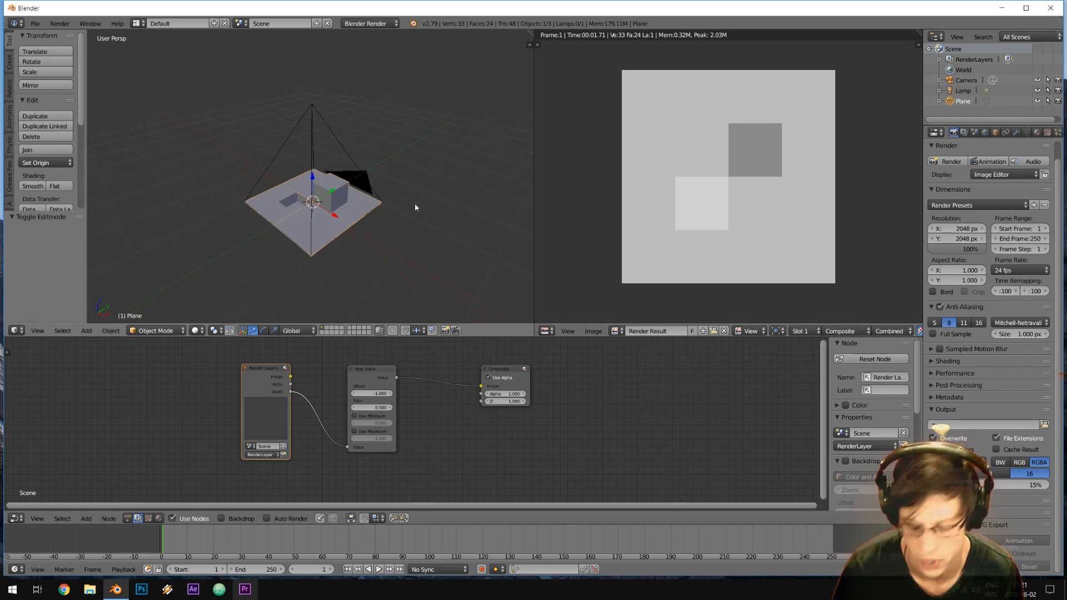
pyautogui.press('x')
pyautogui.click(379, 209)
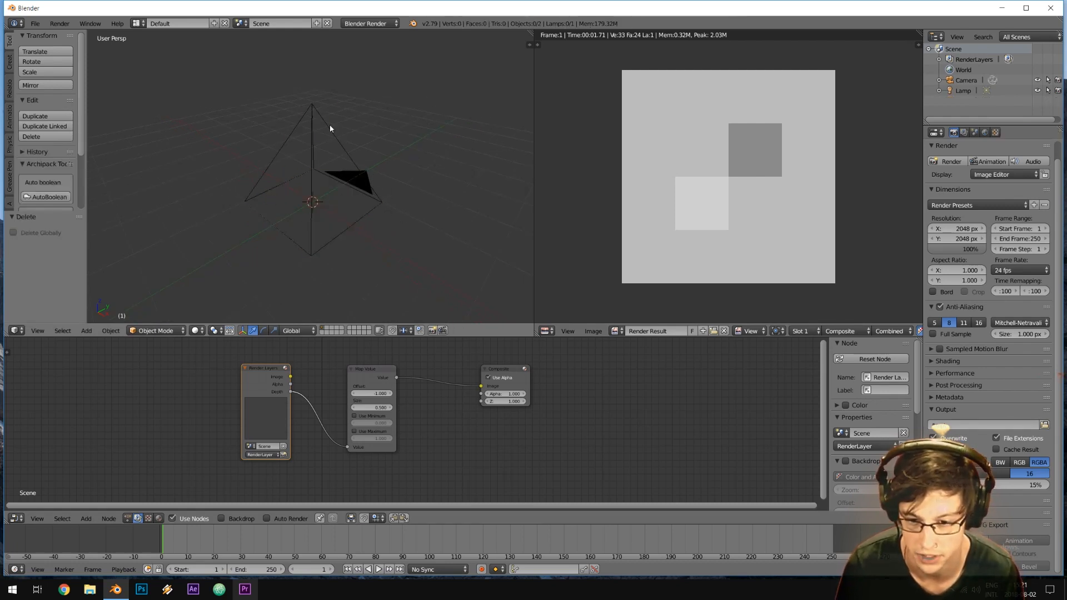
pyautogui.rightClick(330, 129)
pyautogui.press('x')
pyautogui.click(330, 126)
# Load a new default startup scene and replace its cube with a plane mesh.
pyautogui.hotkey('ctrl', 'n')
pyautogui.click(368, 181)
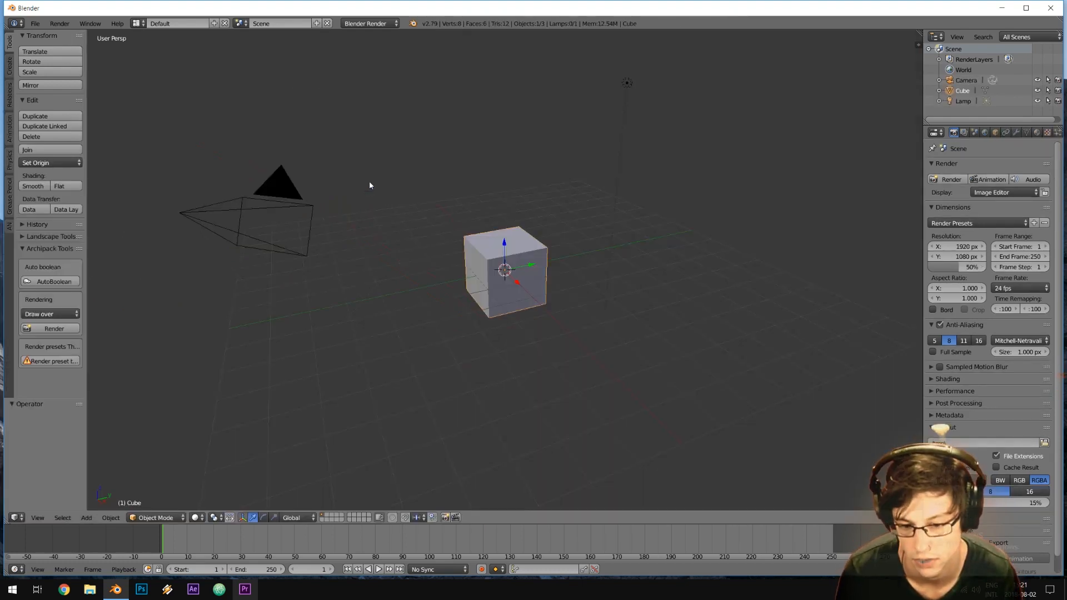
pyautogui.press('x')
pyautogui.click(513, 236)
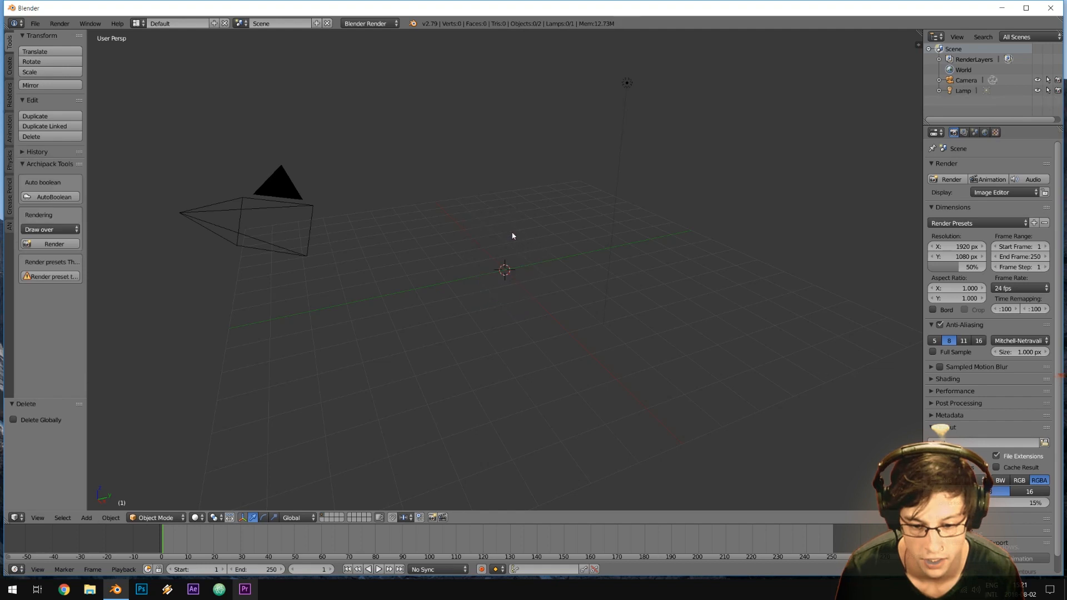
pyautogui.hotkey('shift', 'a')
pyautogui.moveTo(512, 234)
pyautogui.click(578, 232)
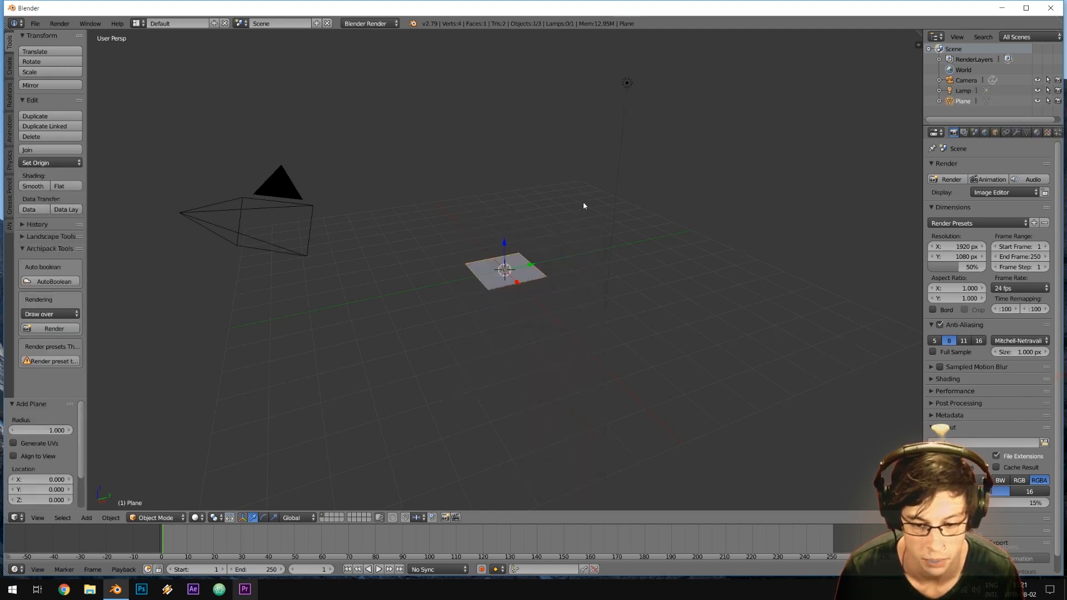
# Subdivide the new plane's mesh with 1 cut in Edit Mode.
pyautogui.moveTo(583, 205); pyautogui.dragTo(581, 224, button='middle')
pyautogui.press('Tab')
pyautogui.press('w')
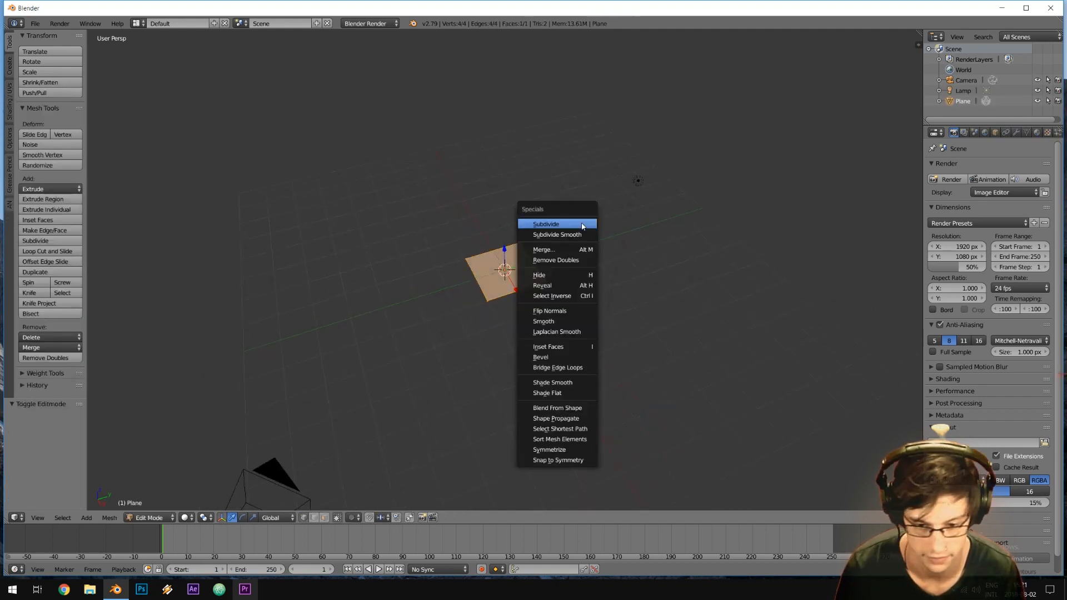
pyautogui.click(581, 222)
# UV-map the plane from the top view using Project From View, and return to Object Mode.
pyautogui.moveTo(582, 222); pyautogui.dragTo(569, 224, button='middle')
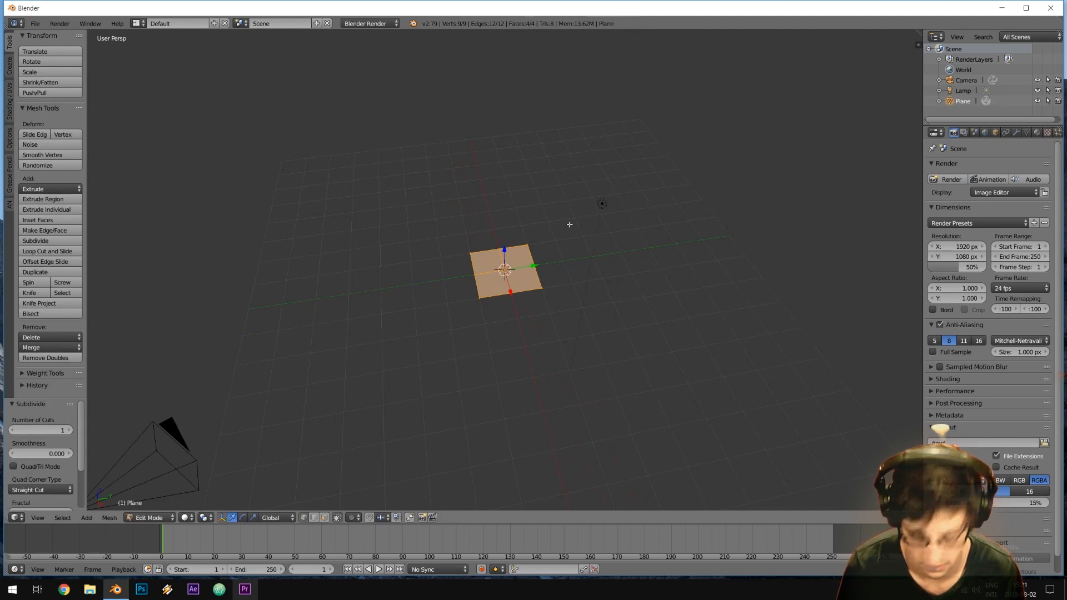
pyautogui.press('w')
pyautogui.press('KP_7')
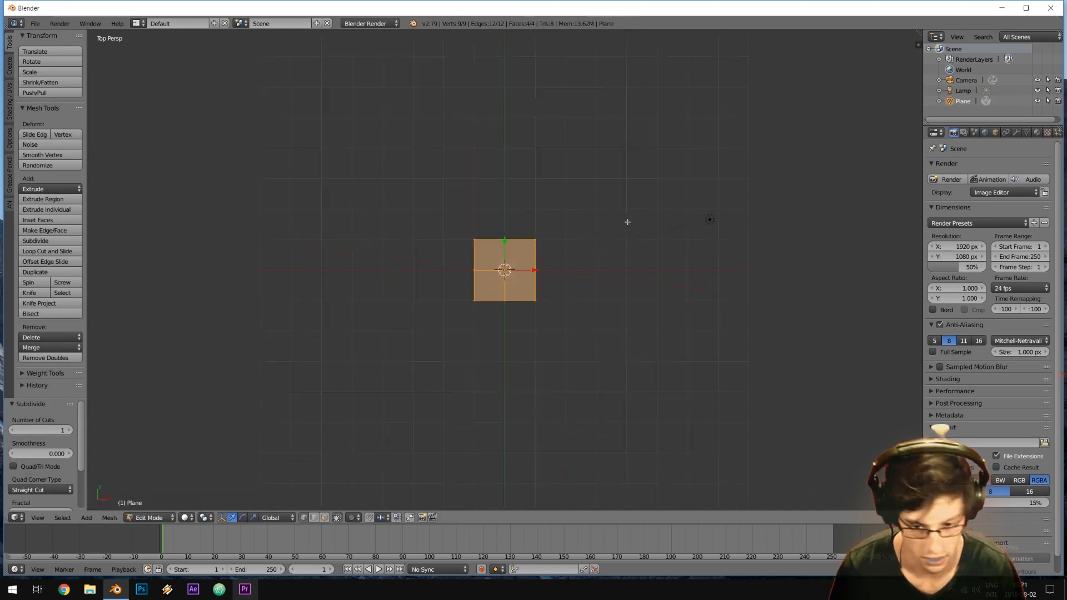
pyautogui.press('u')
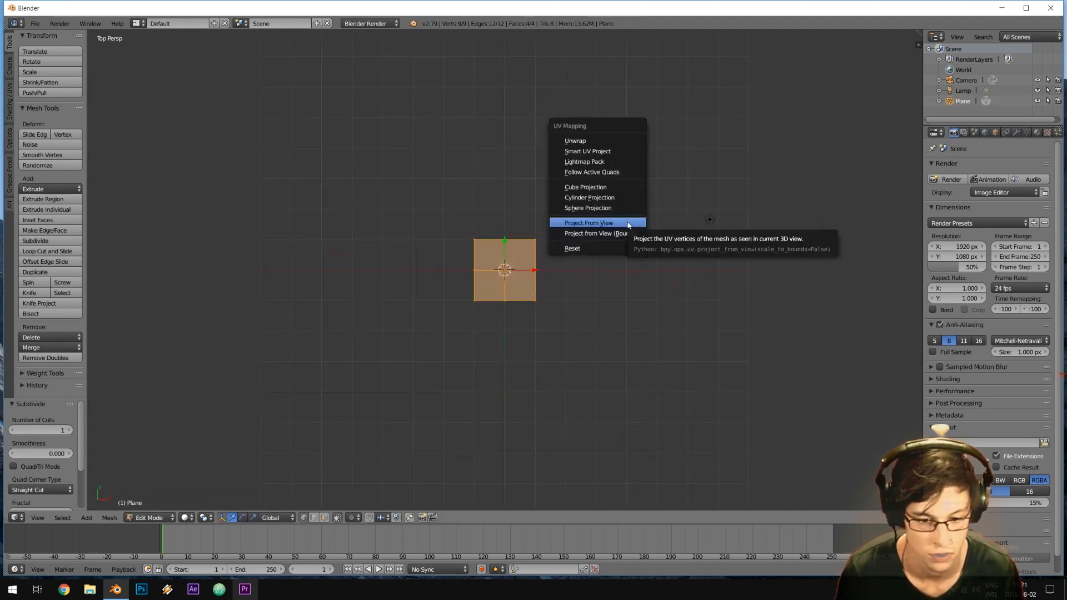
pyautogui.click(625, 223)
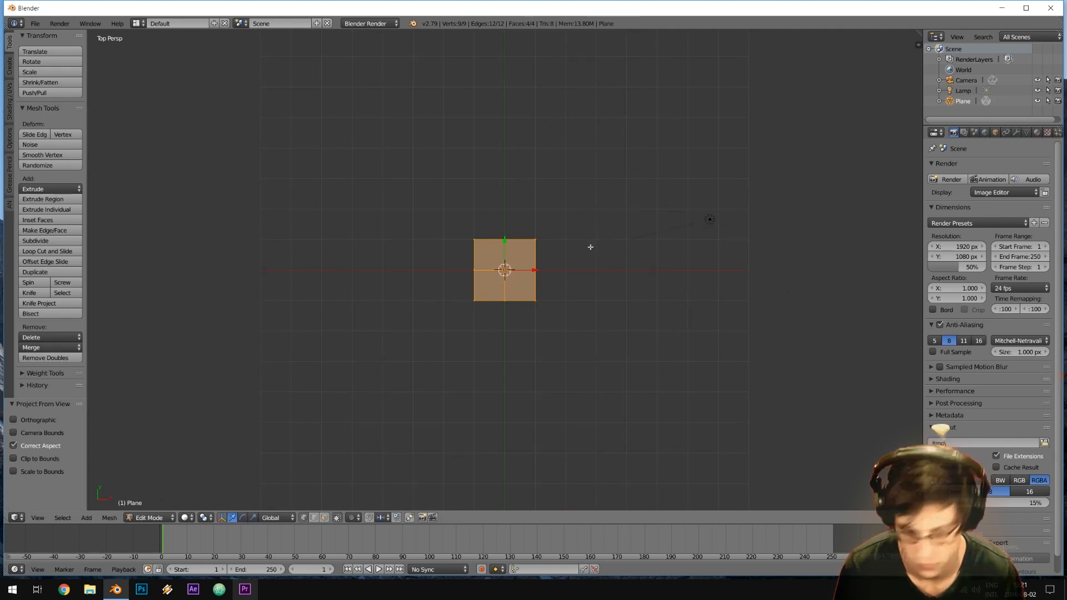
pyautogui.press('a')
pyautogui.moveTo(553, 295); pyautogui.dragTo(558, 271, button='middle')
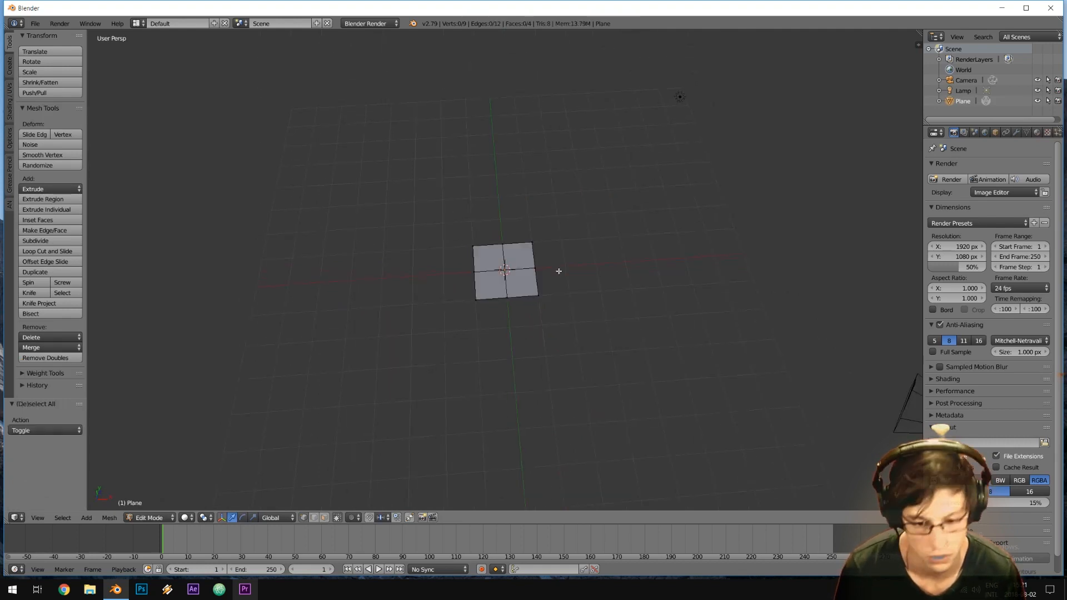
pyautogui.press('Tab')
# Split the 3D View into upper and lower areas and switch the lower one to the Node Editor.
pyautogui.moveTo(583, 323); pyautogui.dragTo(578, 339, button='middle')
pyautogui.moveTo(6, 521); pyautogui.dragTo(7, 324)
pyautogui.click(14, 519)
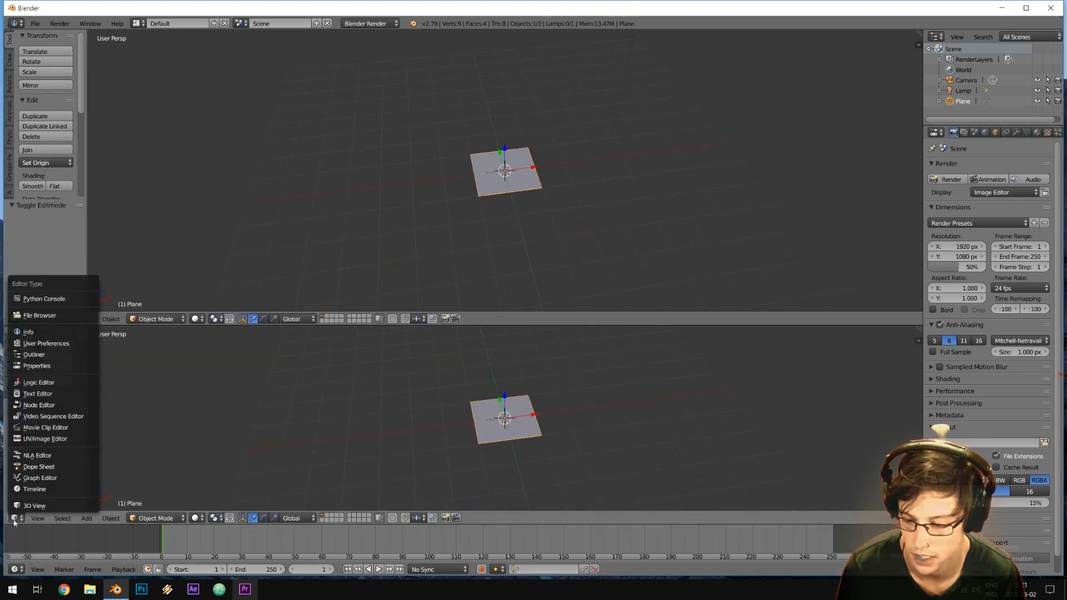
pyautogui.click(48, 410)
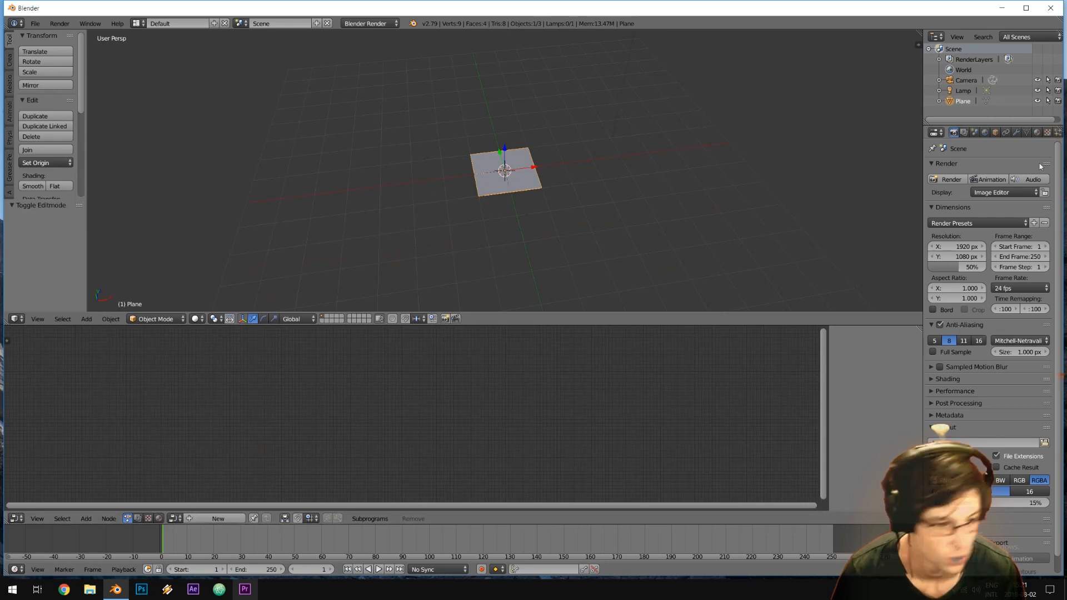
# Open the plane's material settings and set the render engine to Cycles Render.
pyautogui.click(1037, 132)
pyautogui.click(384, 24)
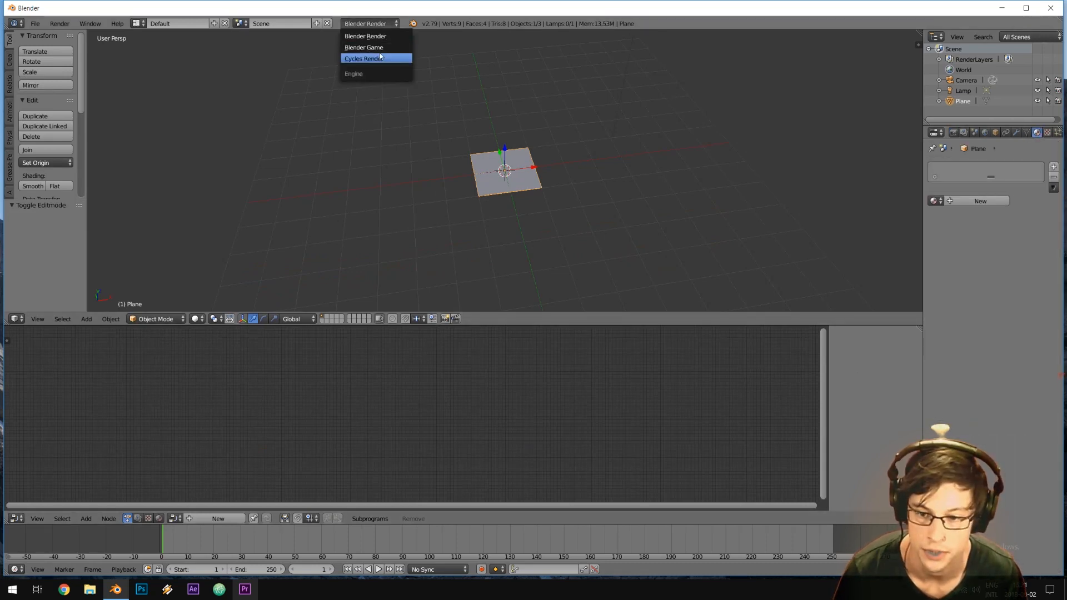
pyautogui.click(380, 58)
# Assign the existing "Material" to the plane and enable nodes for it.
pyautogui.click(936, 200)
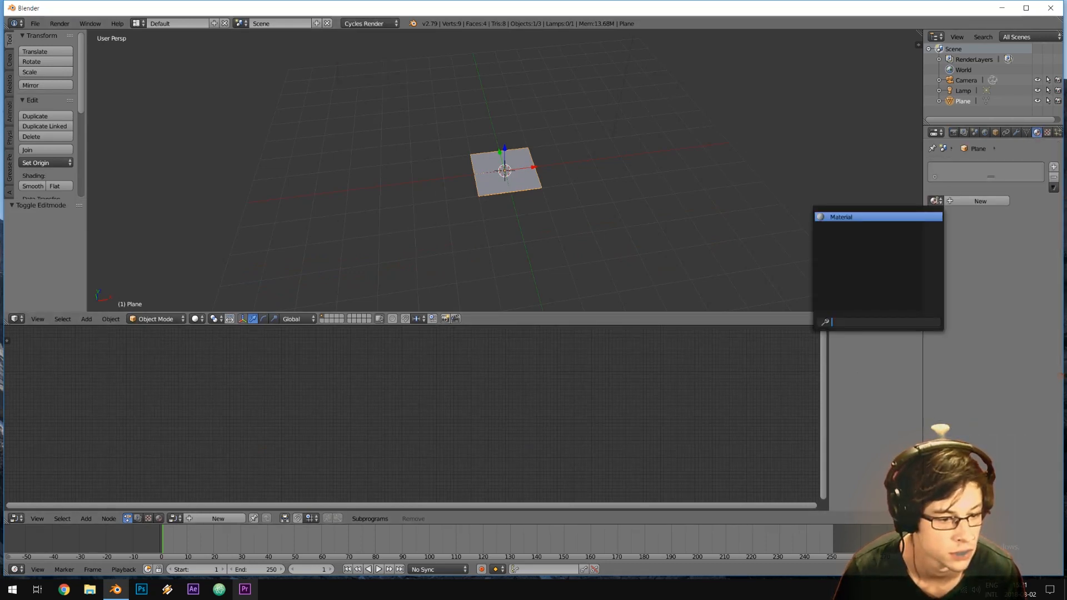
pyautogui.click(893, 216)
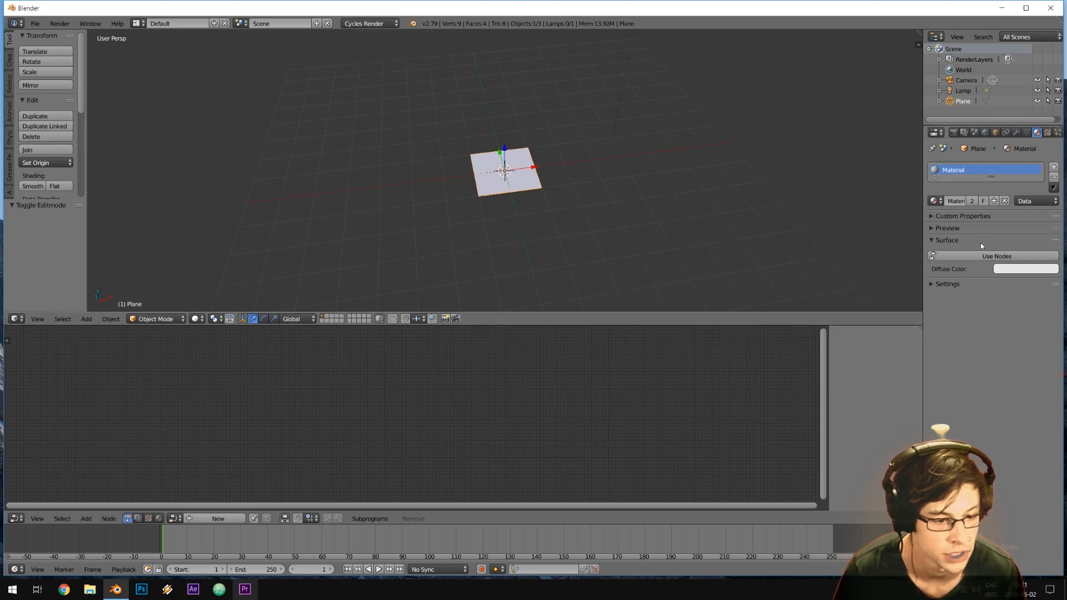
pyautogui.click(973, 255)
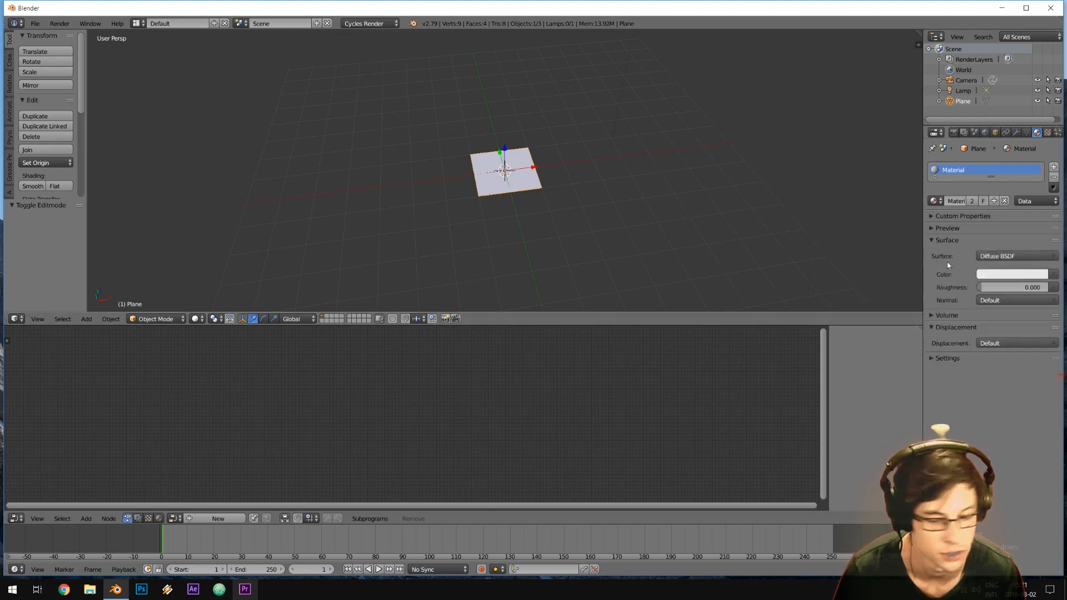
# Display the plane's material node tree and add an Image Texture node beside the Diffuse BSDF node.
pyautogui.click(159, 518)
pyautogui.scroll(5, 402, 424)
pyautogui.hotkey('shift', 'a')
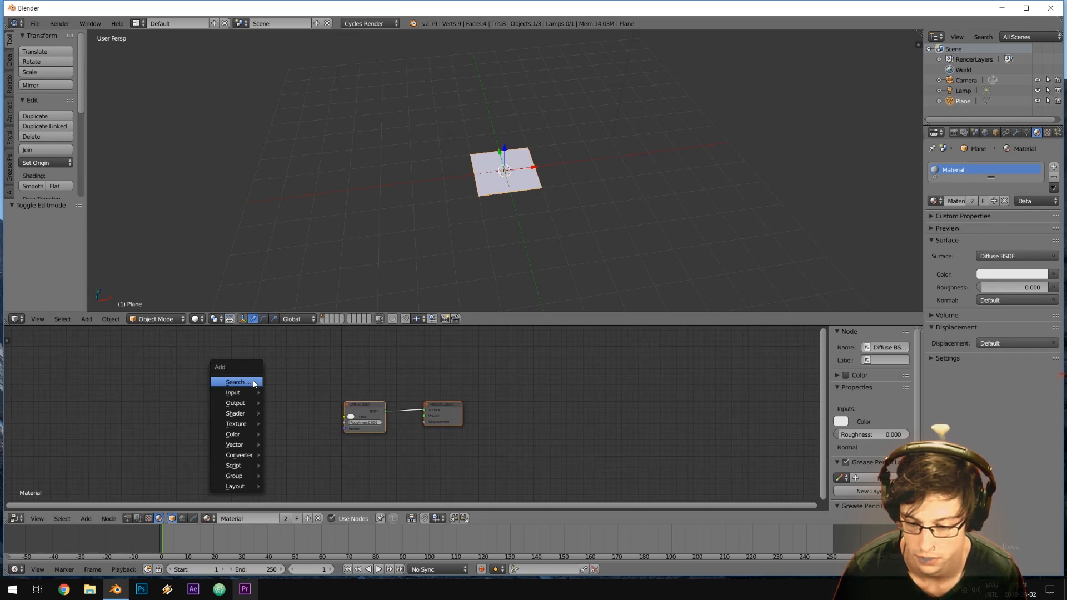
pyautogui.moveTo(248, 424)
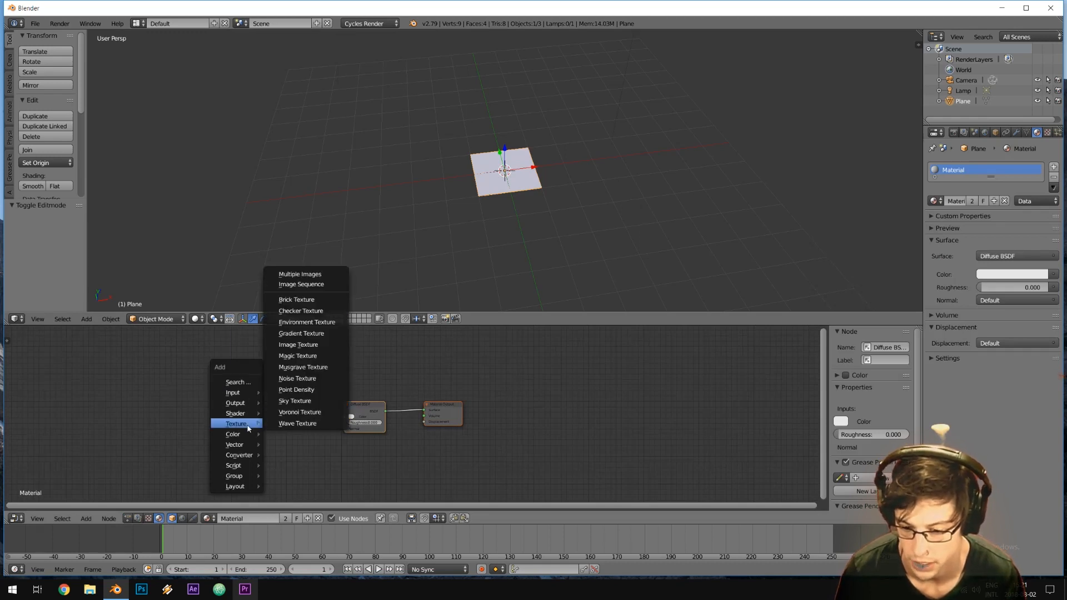
pyautogui.click(305, 346)
pyautogui.click(202, 376)
# Load Test.png from the Displacement Map Creation folder inside the 2018 bookmark into the Image Texture node.
pyautogui.click(230, 399)
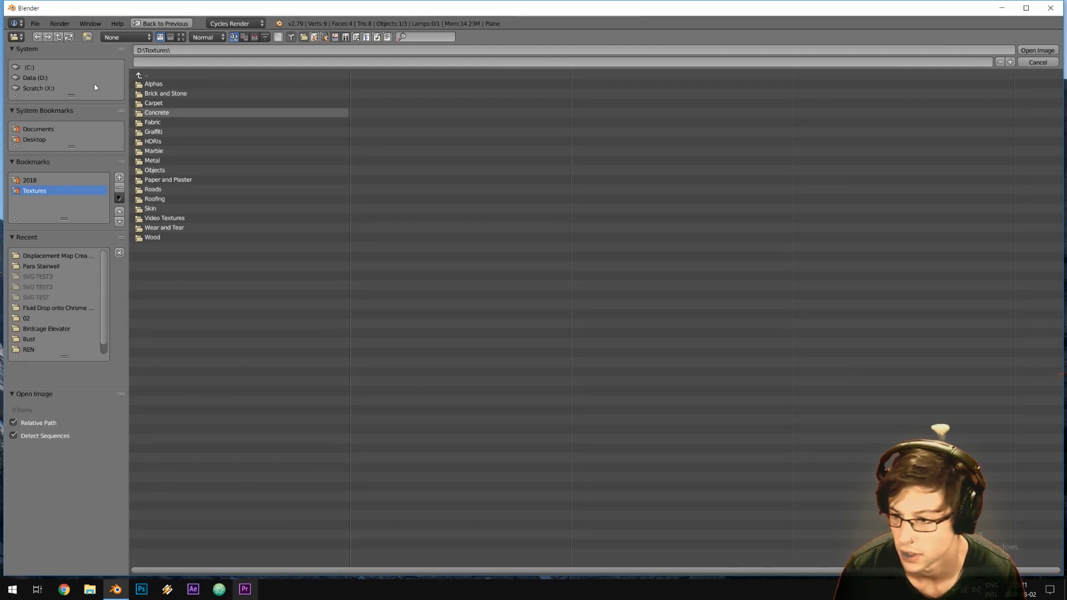
pyautogui.click(29, 180)
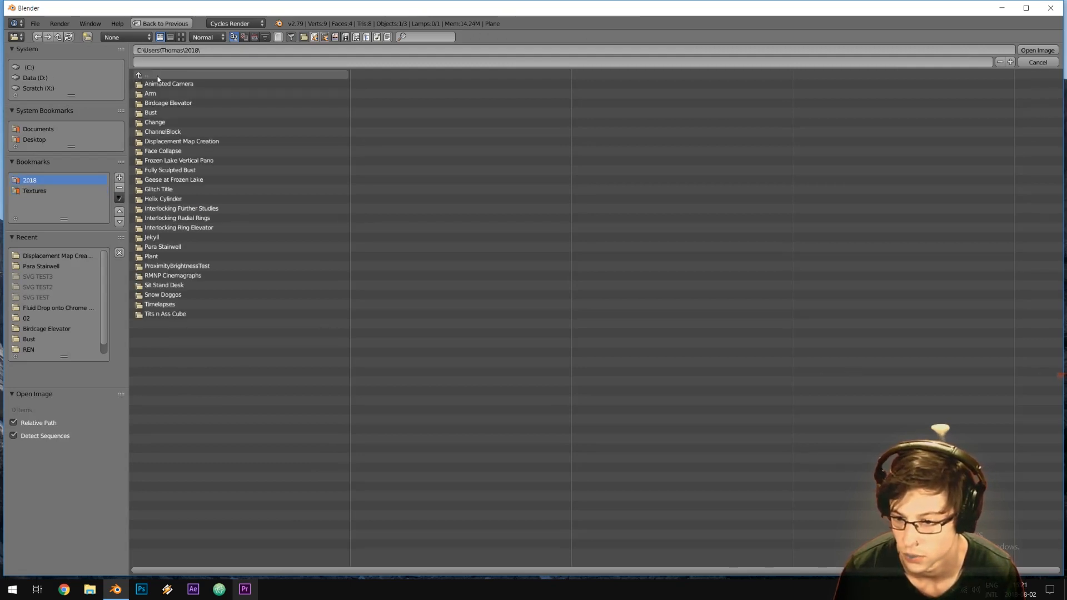
pyautogui.click(178, 141)
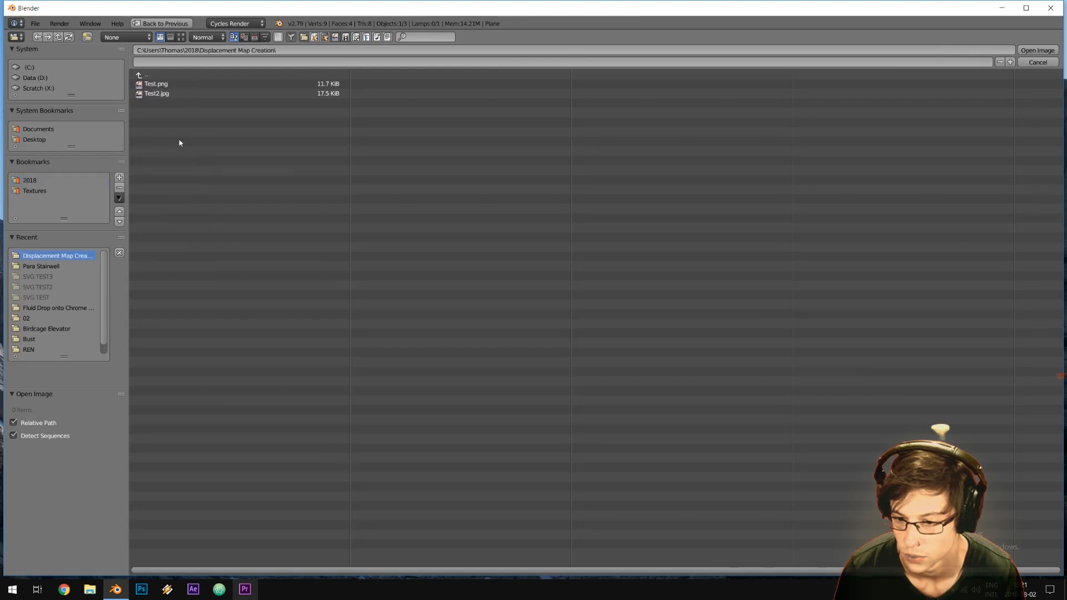
pyautogui.doubleClick(171, 86)
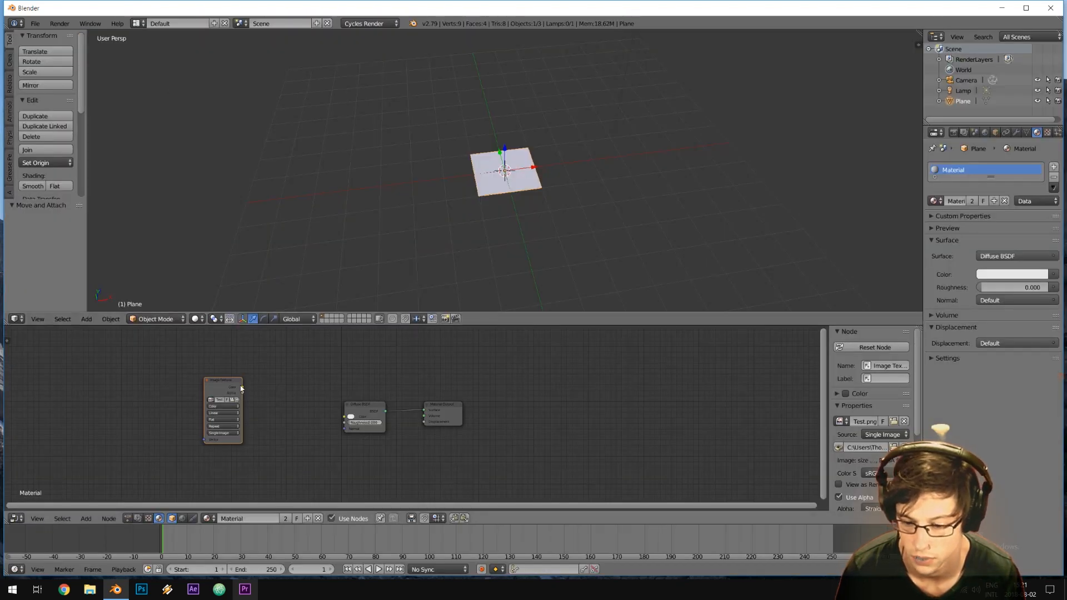
# Move the Diffuse BSDF node up and add a Bump node between it and the Image Texture node.
pyautogui.moveTo(364, 414); pyautogui.dragTo(357, 379)
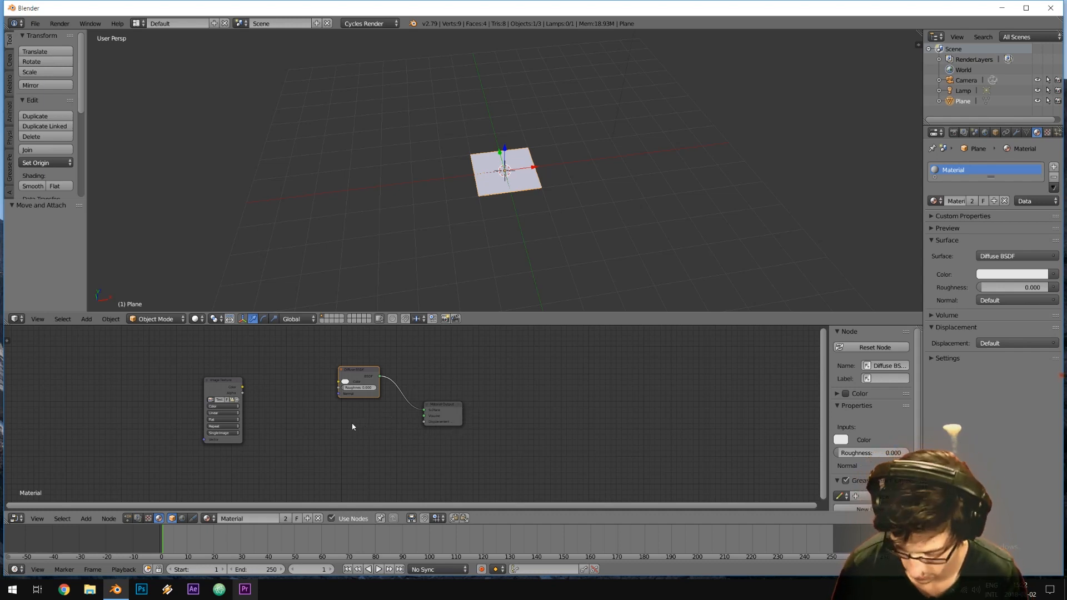
pyautogui.hotkey('shift', 'a')
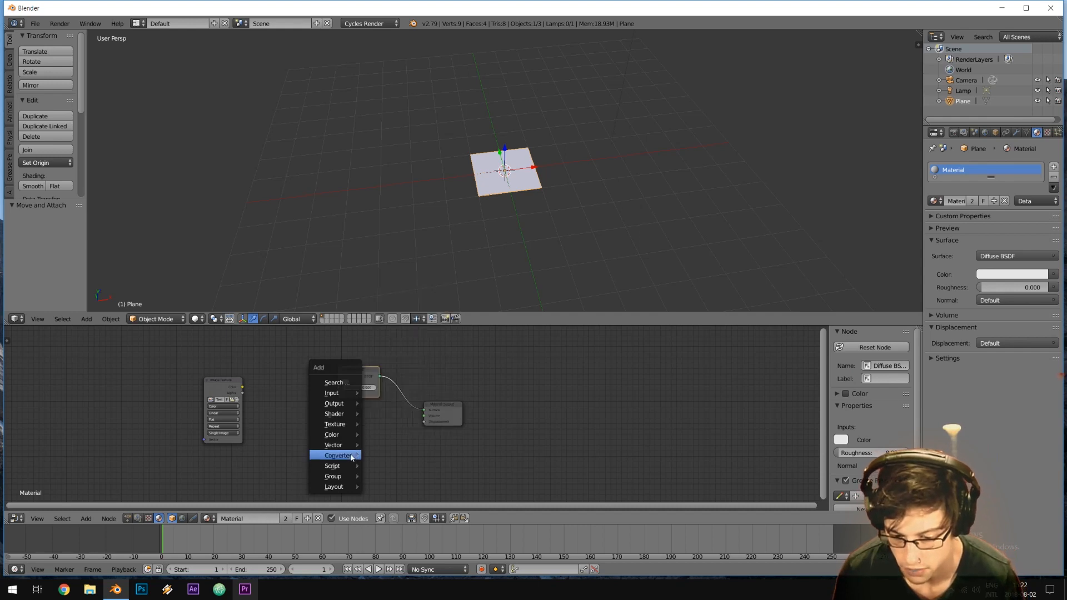
pyautogui.moveTo(352, 456)
pyautogui.click(389, 443)
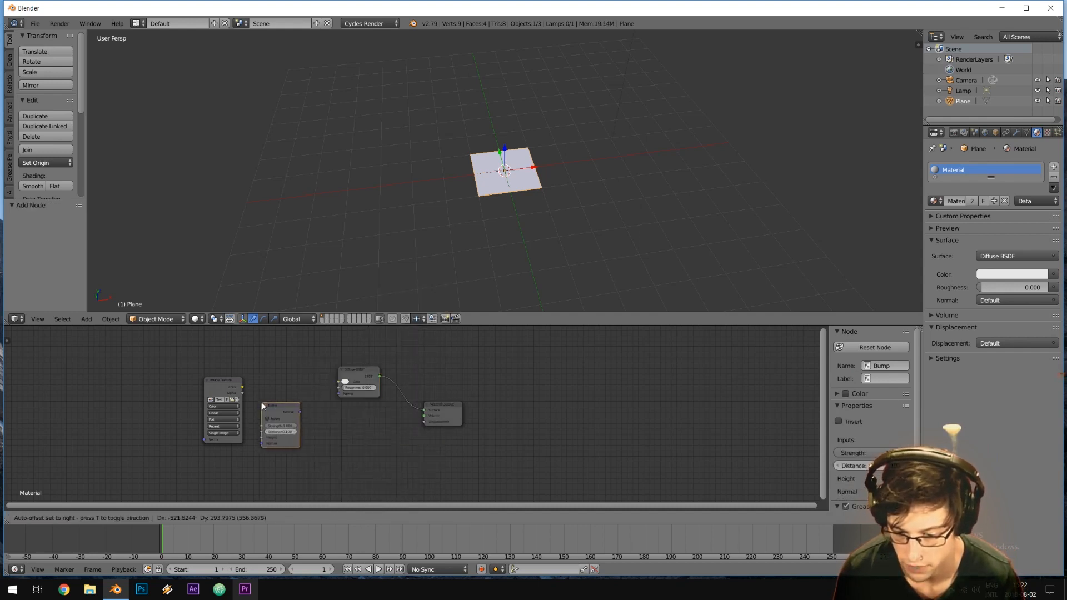
pyautogui.click(294, 409)
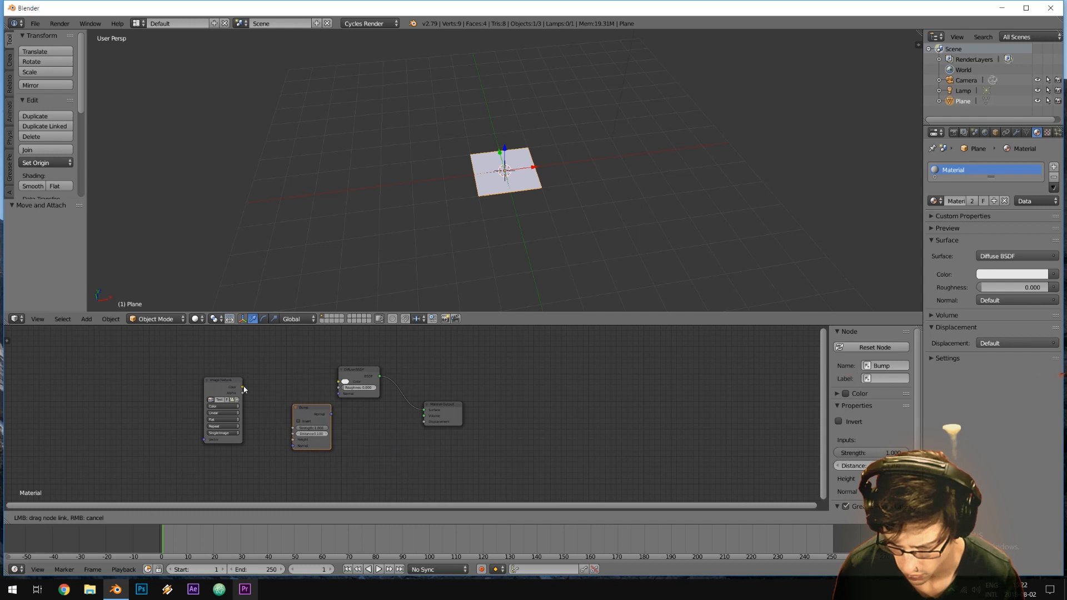
# Wire the image through the Bump node's Height into the Diffuse BSDF normal, and preview the plane in rendered shading.
pyautogui.moveTo(273, 426)
pyautogui.mouseDown()
pyautogui.moveTo(294, 442)
pyautogui.moveTo(338, 393)
pyautogui.mouseUp()
pyautogui.hotkey('shift', 'z')
pyautogui.moveTo(548, 176); pyautogui.dragTo(612, 253, button='middle')
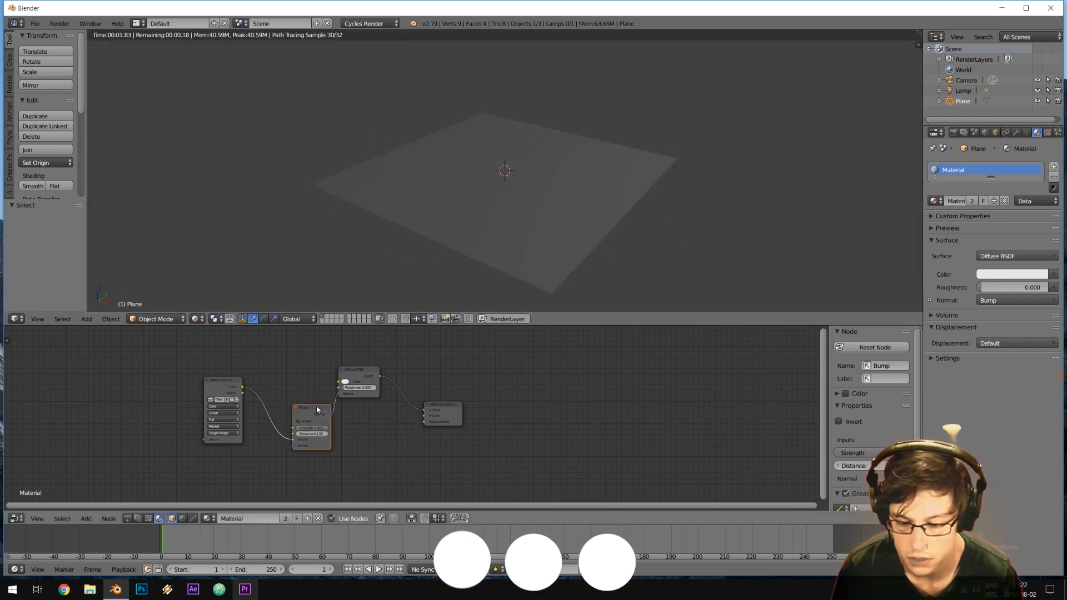
# Set the image to Non-Color Data, connect it directly to the Material Output's Displacement, and delete the Bump node.
pyautogui.moveTo(312, 412); pyautogui.dragTo(300, 399)
pyautogui.click(222, 381)
pyautogui.moveTo(356, 371); pyautogui.dragTo(366, 376)
pyautogui.moveTo(434, 409); pyautogui.dragTo(445, 404)
pyautogui.scroll(2, 658, 215)
pyautogui.moveTo(622, 245); pyautogui.dragTo(445, 250, button='middle')
pyautogui.moveTo(242, 387); pyautogui.dragTo(434, 417)
pyautogui.click(300, 398)
pyautogui.press('x')
pyautogui.moveTo(371, 377); pyautogui.dragTo(376, 361)
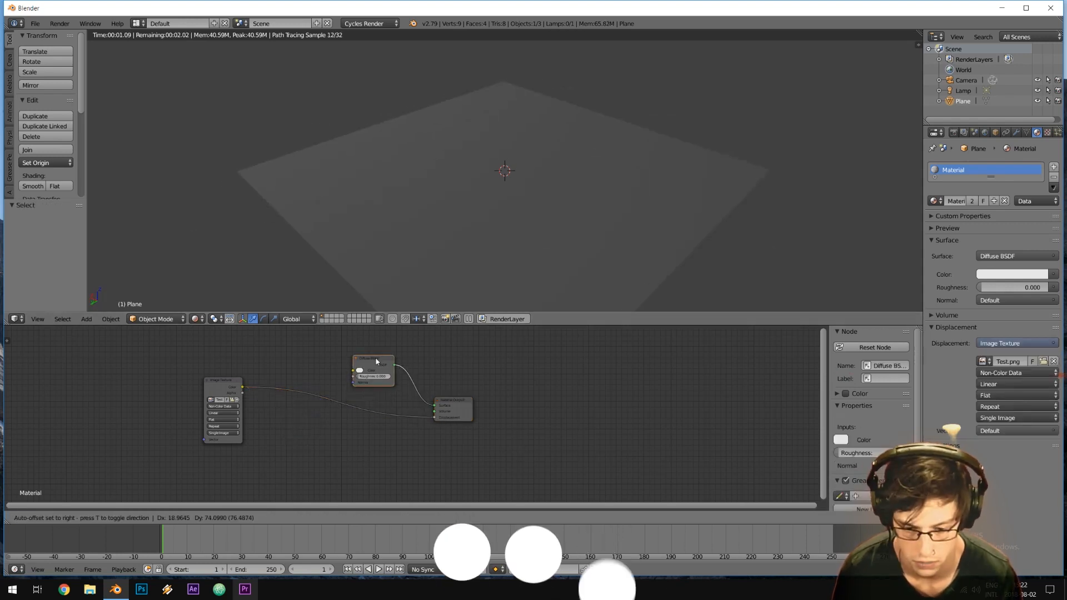
# Insert a Math node on the displacement link, set to Multiply with a value of 2.
pyautogui.hotkey('shift', 'a')
pyautogui.moveTo(374, 445)
pyautogui.click(431, 381)
pyautogui.click(350, 400)
pyautogui.click(368, 415)
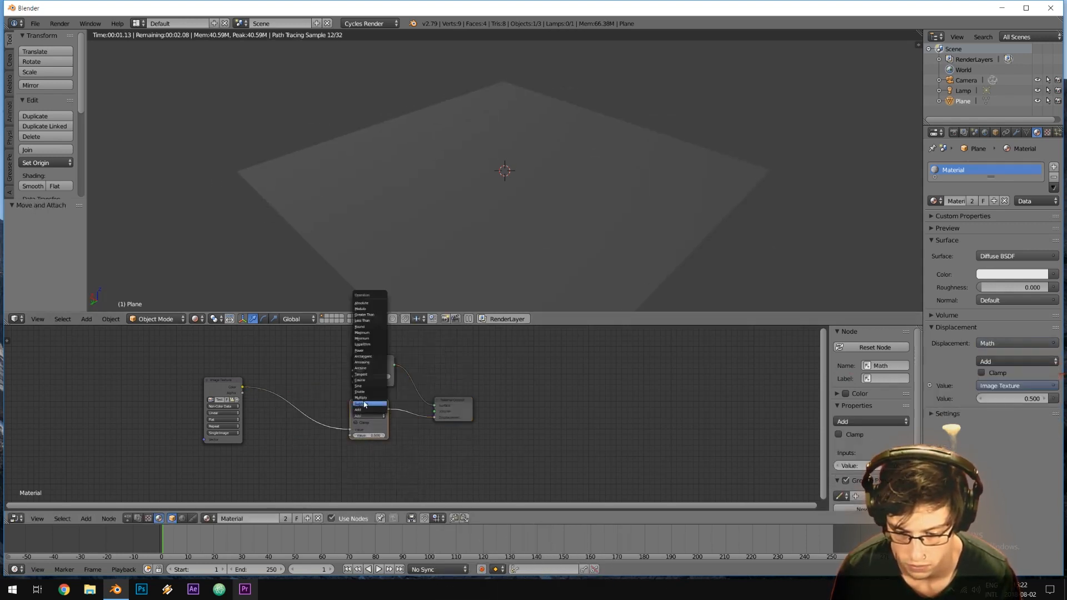
pyautogui.click(362, 398)
pyautogui.click(376, 435)
pyautogui.write('2')
pyautogui.press('Return')
# Subdivide the entire plane in Edit Mode into a dense grid of 18 by 18 faces.
pyautogui.scroll(-4, 622, 172)
pyautogui.moveTo(623, 172); pyautogui.dragTo(565, 159, button='middle')
pyautogui.press('Tab')
pyautogui.hotkey('shift', 'z')
pyautogui.press('Tab')
pyautogui.press('Tab')
pyautogui.press('a')
pyautogui.press('w')
pyautogui.click(565, 160)
pyautogui.moveTo(66, 230); pyautogui.dragTo(102, 225)
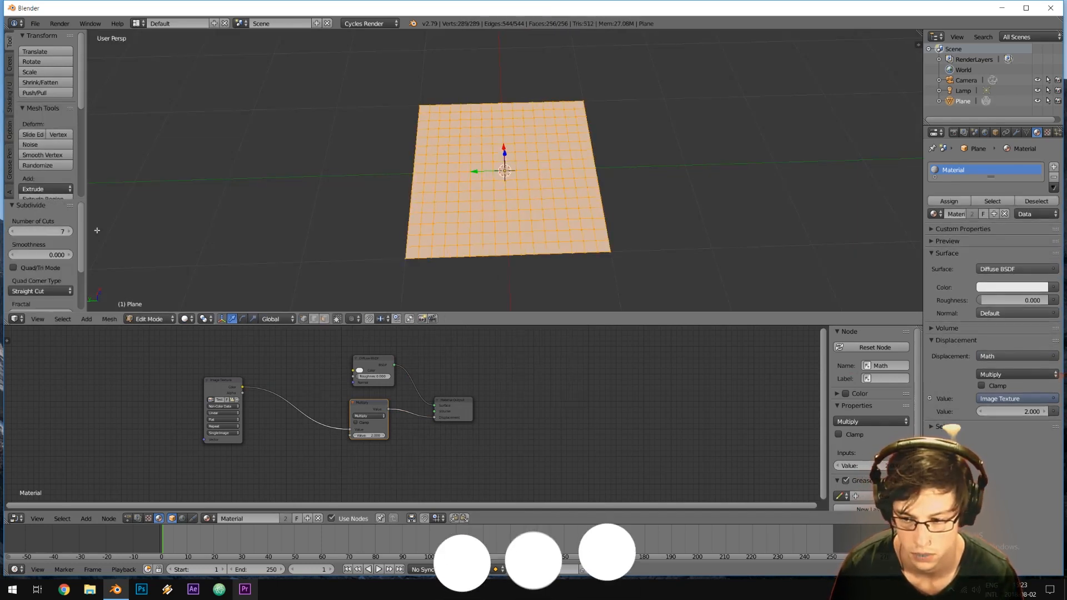
# Return to Object Mode and inspect the subdivided plane in rendered shading.
pyautogui.press('Tab')
pyautogui.press('Tab')
pyautogui.press('Tab')
pyautogui.moveTo(486, 234); pyautogui.dragTo(510, 192, button='middle')
pyautogui.scroll(3, 510, 192)
pyautogui.hotkey('shift', 'z')
pyautogui.moveTo(658, 145); pyautogui.dragTo(537, 166, button='middle')
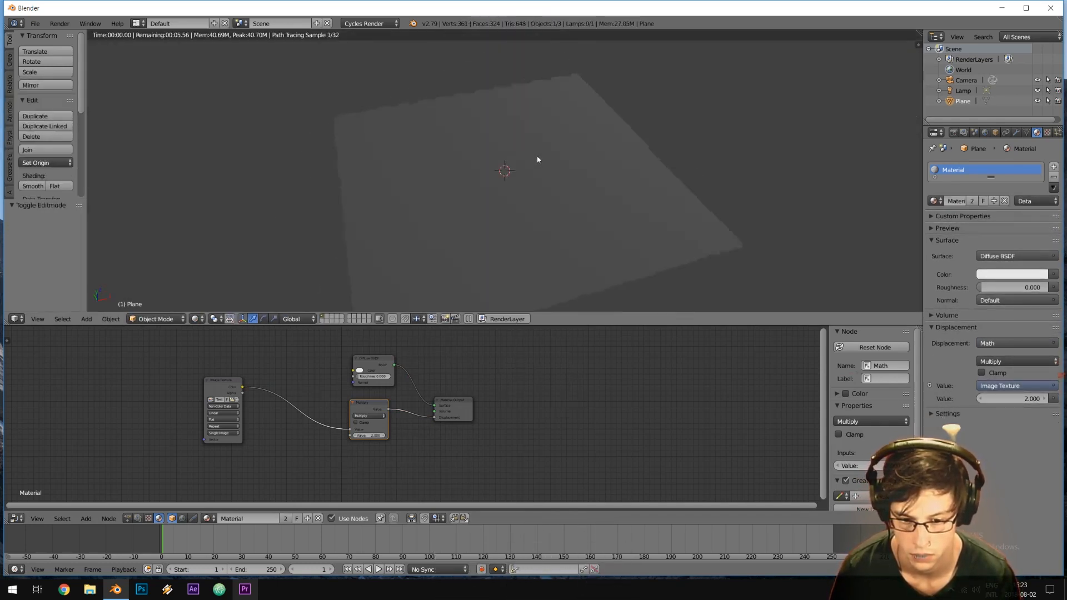
# Unwrap all faces of the subdivided plane and check the displacement in rendered shading.
pyautogui.press('Tab')
pyautogui.press('a')
pyautogui.press('a')
pyautogui.hotkey('shift', 'z')
pyautogui.press('u')
pyautogui.click(562, 98)
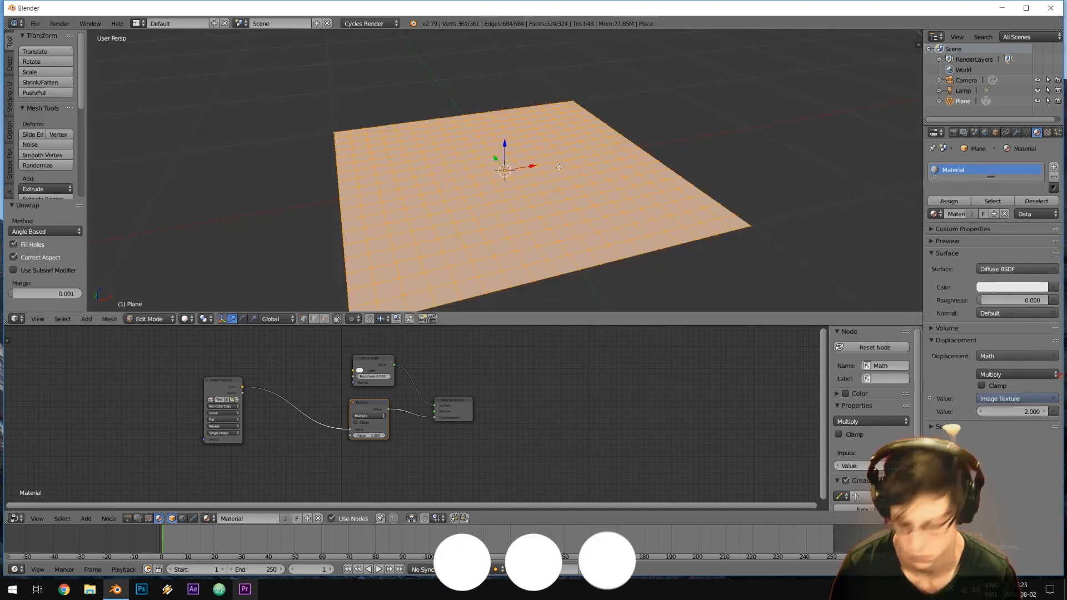
pyautogui.press('Tab')
pyautogui.press('Tab')
pyautogui.hotkey('shift', 'z')
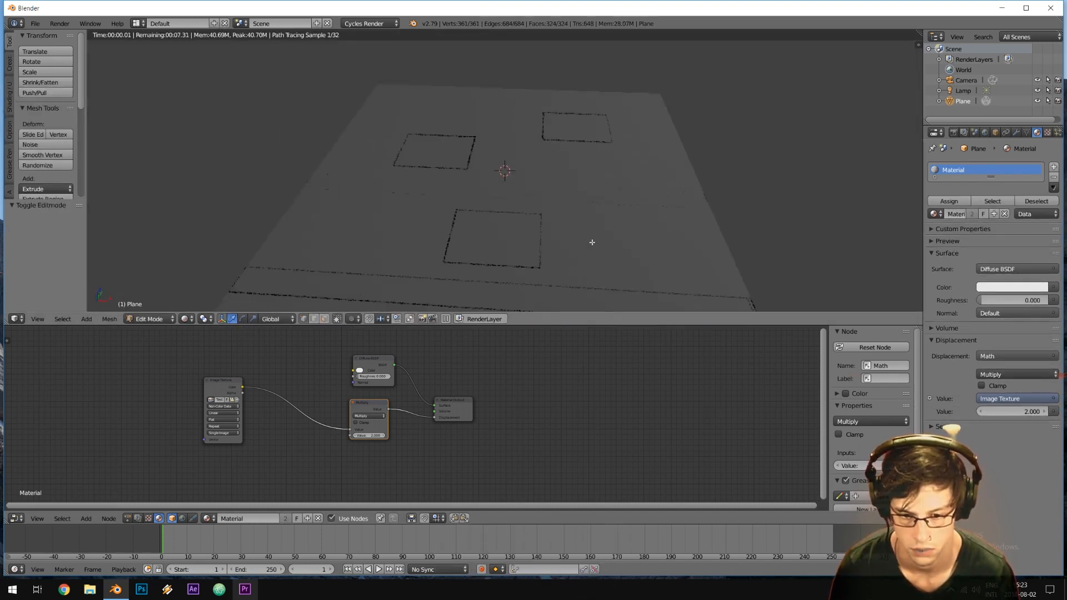
pyautogui.moveTo(605, 249); pyautogui.dragTo(586, 228, button='middle')
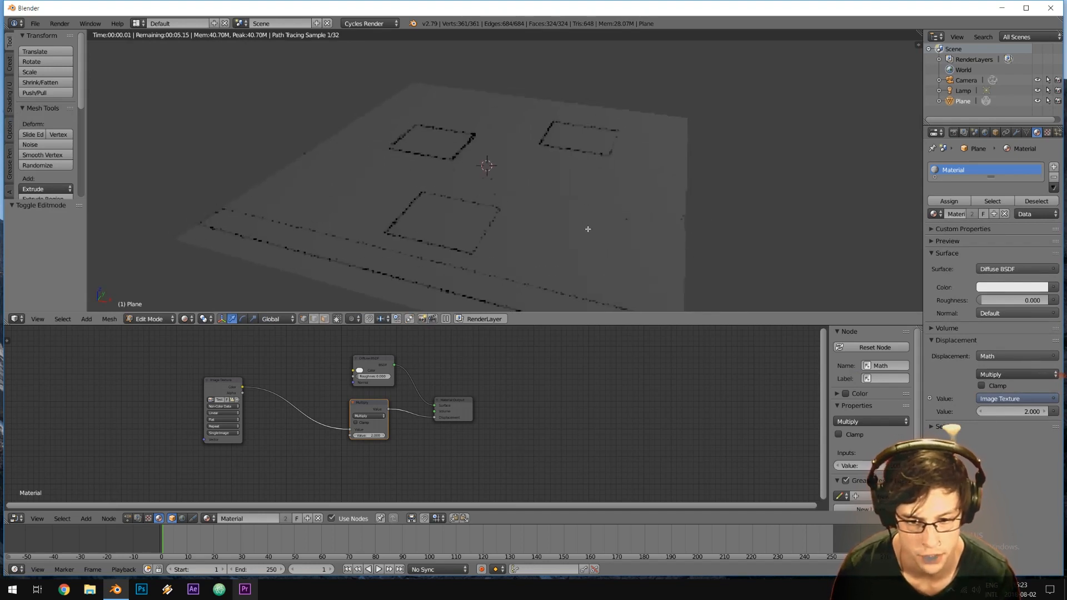
# Replace the Multiply node with a Bump node, linking the image to its Height and its output to the Diffuse BSDF normal.
pyautogui.press('x')
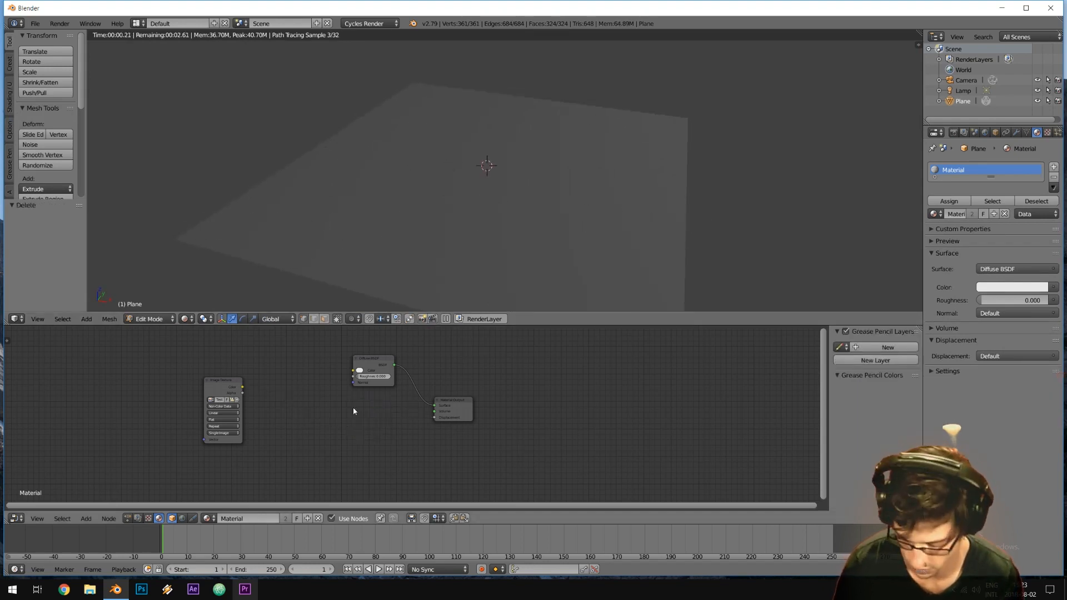
pyautogui.hotkey('shift', 'a')
pyautogui.moveTo(341, 412)
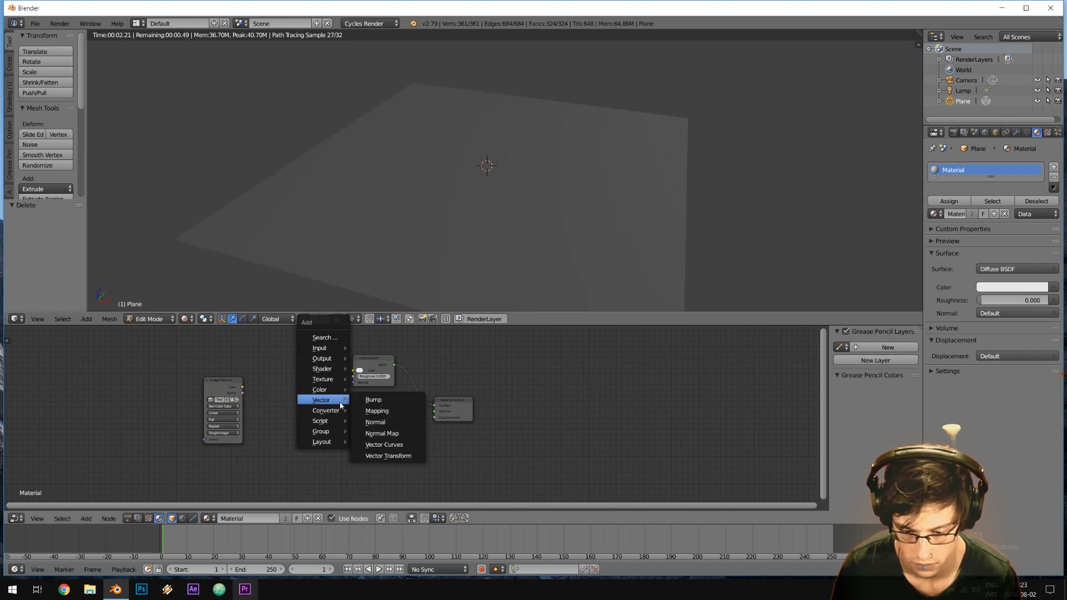
pyautogui.click(389, 400)
pyautogui.moveTo(240, 392); pyautogui.dragTo(304, 440)
pyautogui.moveTo(343, 410); pyautogui.dragTo(354, 383)
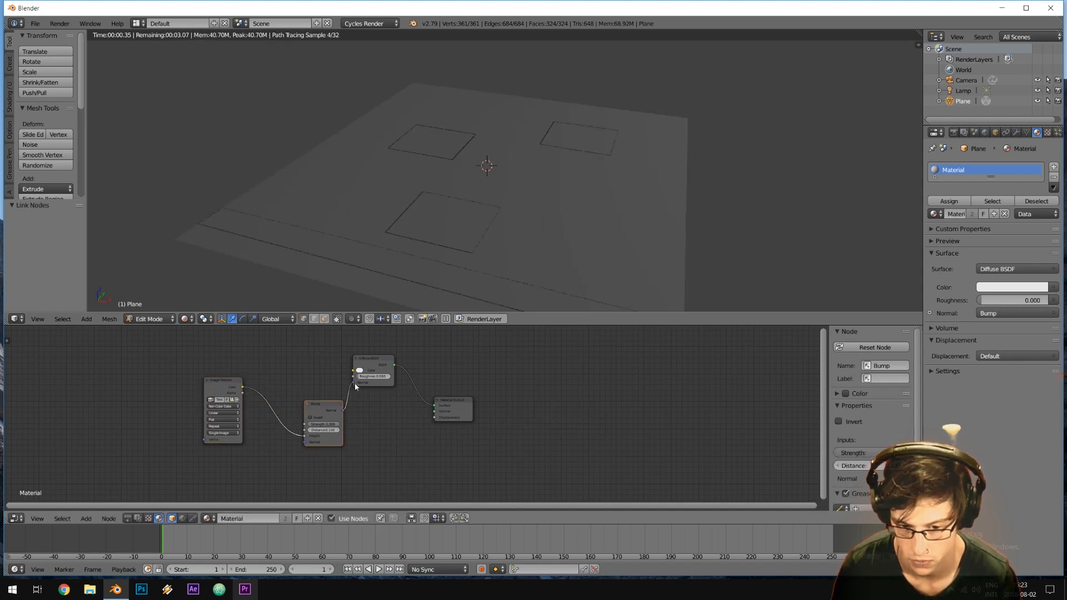
# Try Distance values of 2 and 1 on the Bump node and inspect the relief from several angles.
pyautogui.click(330, 430)
pyautogui.write('2')
pyautogui.press('Return')
pyautogui.click(329, 430)
pyautogui.write('1')
pyautogui.press('Return')
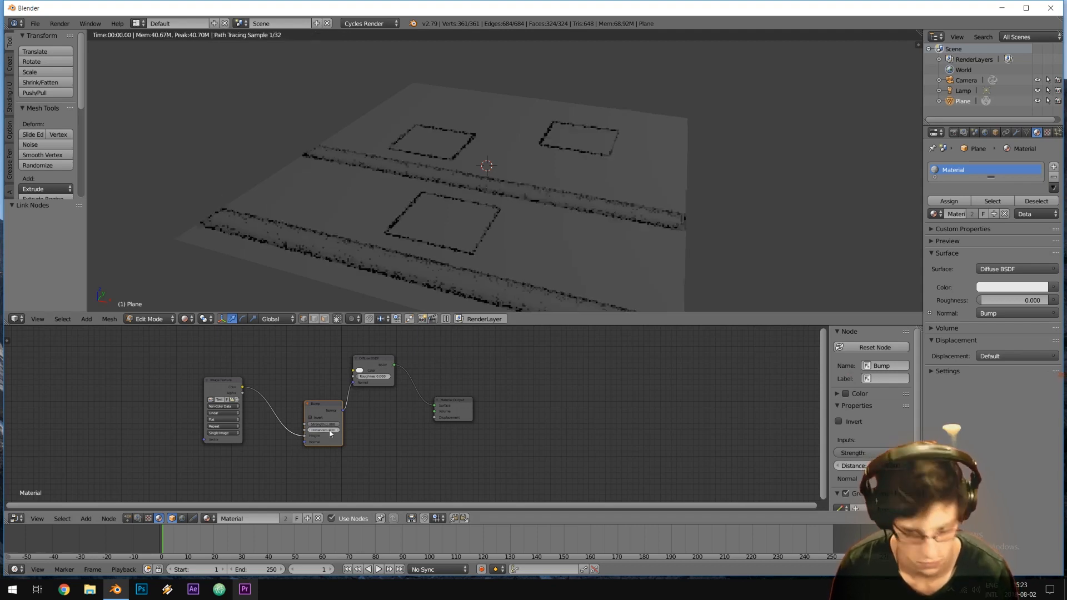
pyautogui.moveTo(560, 241); pyautogui.dragTo(536, 235, button='middle')
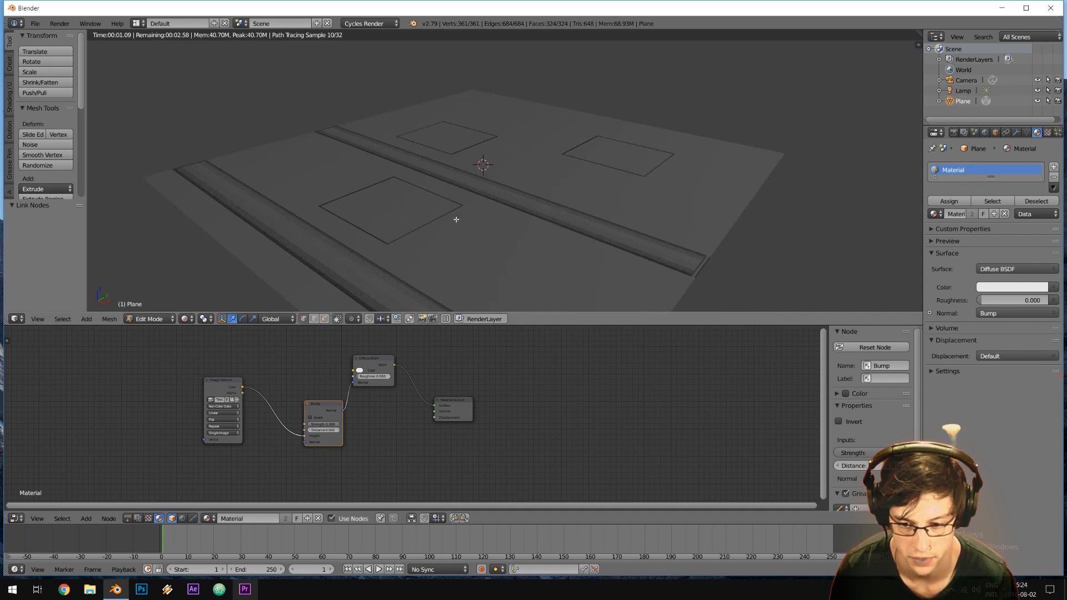
pyautogui.moveTo(540, 231); pyautogui.dragTo(543, 235, button='middle')
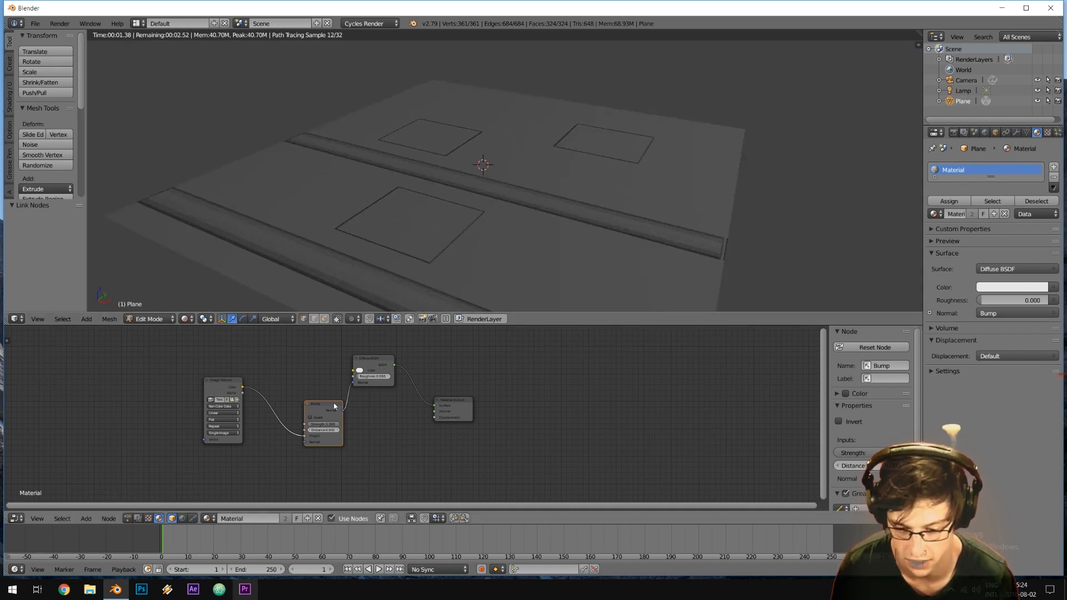
# Delete the Bump node and place a Math node below the Diffuse BSDF node.
pyautogui.press('x')
pyautogui.hotkey('shift', 'a')
pyautogui.moveTo(342, 421)
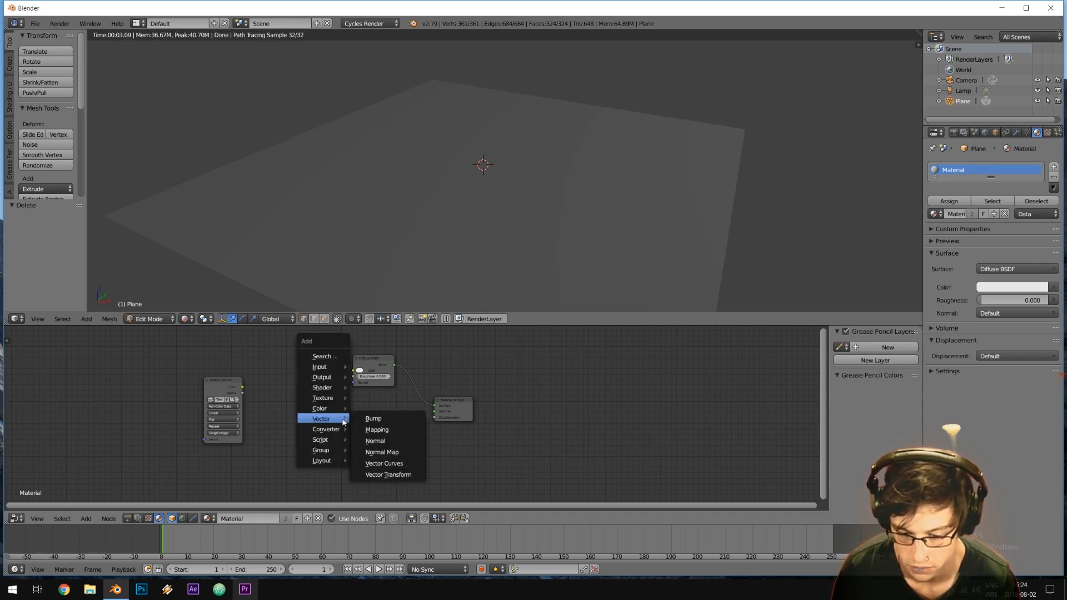
pyautogui.click(377, 485)
pyautogui.click(358, 408)
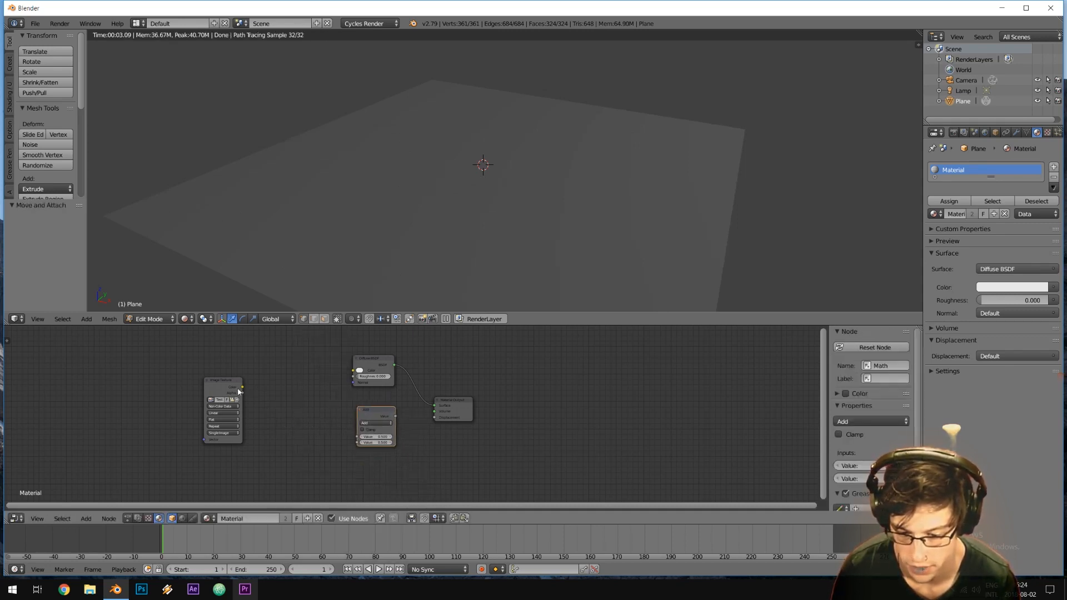
# Feed the image color into the Math node, set it to Multiply by 2, and connect it to the Material Output's Displacement.
pyautogui.moveTo(243, 387); pyautogui.dragTo(357, 437)
pyautogui.click(376, 422)
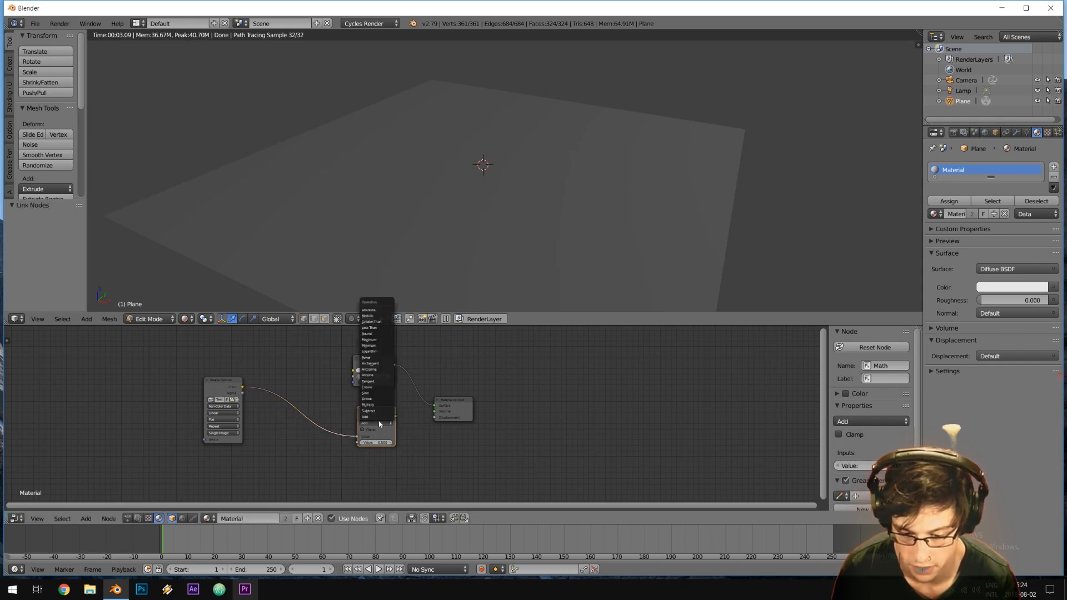
pyautogui.click(376, 409)
pyautogui.click(379, 442)
pyautogui.write('1')
pyautogui.press('Return')
pyautogui.moveTo(395, 415); pyautogui.dragTo(410, 412)
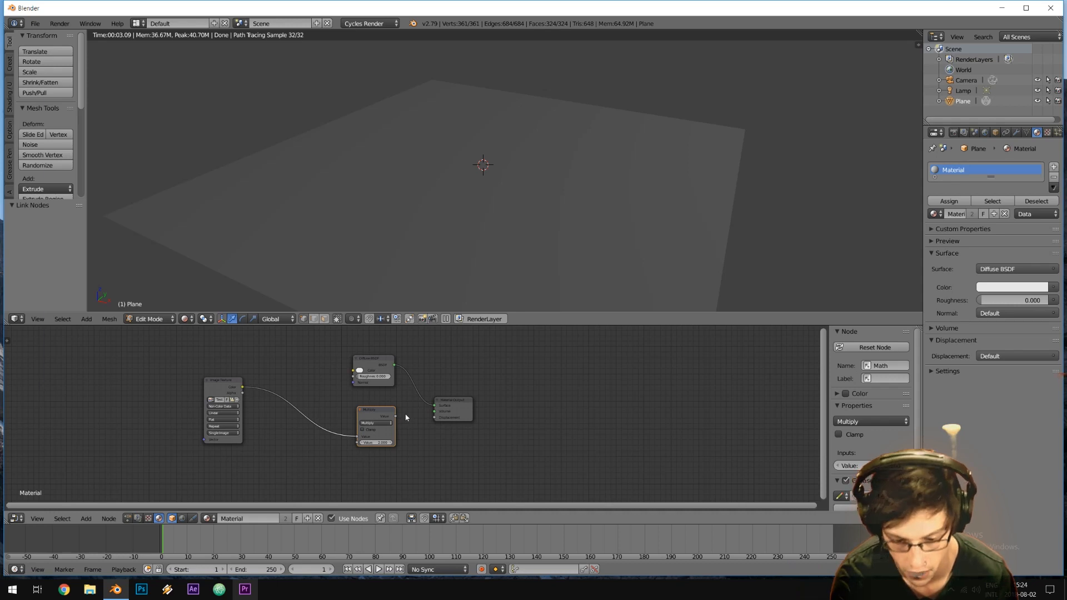
pyautogui.moveTo(395, 416); pyautogui.dragTo(429, 426)
pyautogui.moveTo(436, 421); pyautogui.dragTo(435, 418)
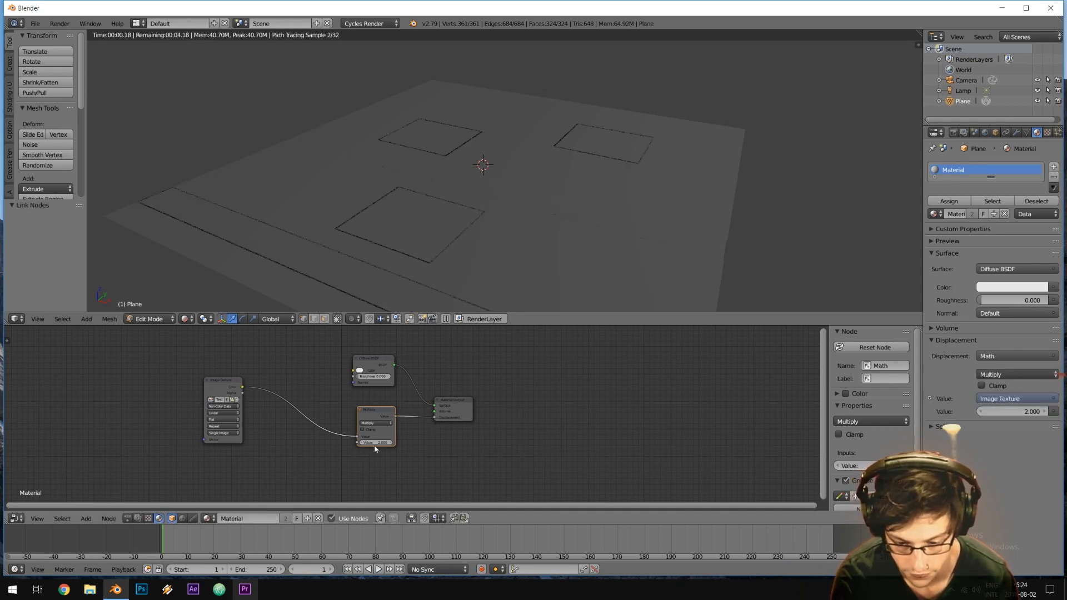
# Raise the Multiply node's value to 4, followed by 8, to strengthen the displacement.
pyautogui.click(380, 442)
pyautogui.write('4')
pyautogui.press('Return')
pyautogui.write('8')
pyautogui.press('Return')
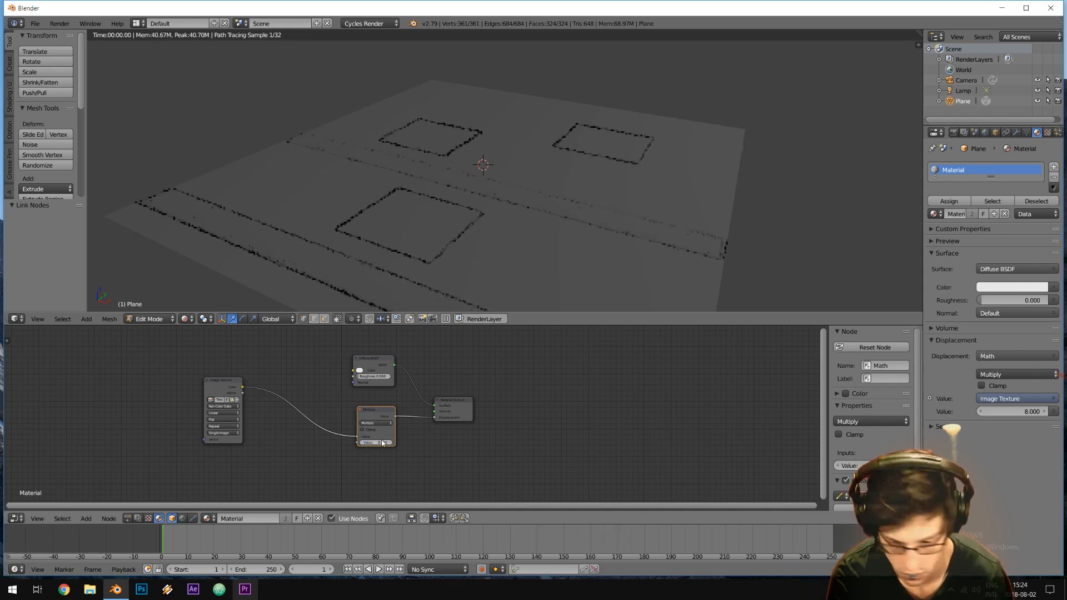
# Remove the Multiply node and move the Image Texture node closer to the Diffuse BSDF node.
pyautogui.moveTo(561, 184); pyautogui.dragTo(466, 222, button='middle')
pyautogui.moveTo(242, 393); pyautogui.dragTo(357, 436)
pyautogui.scroll(1, 511, 233)
pyautogui.moveTo(511, 233); pyautogui.dragTo(530, 195, button='middle')
pyautogui.moveTo(357, 442); pyautogui.dragTo(317, 450)
pyautogui.moveTo(591, 261); pyautogui.dragTo(419, 424, button='middle')
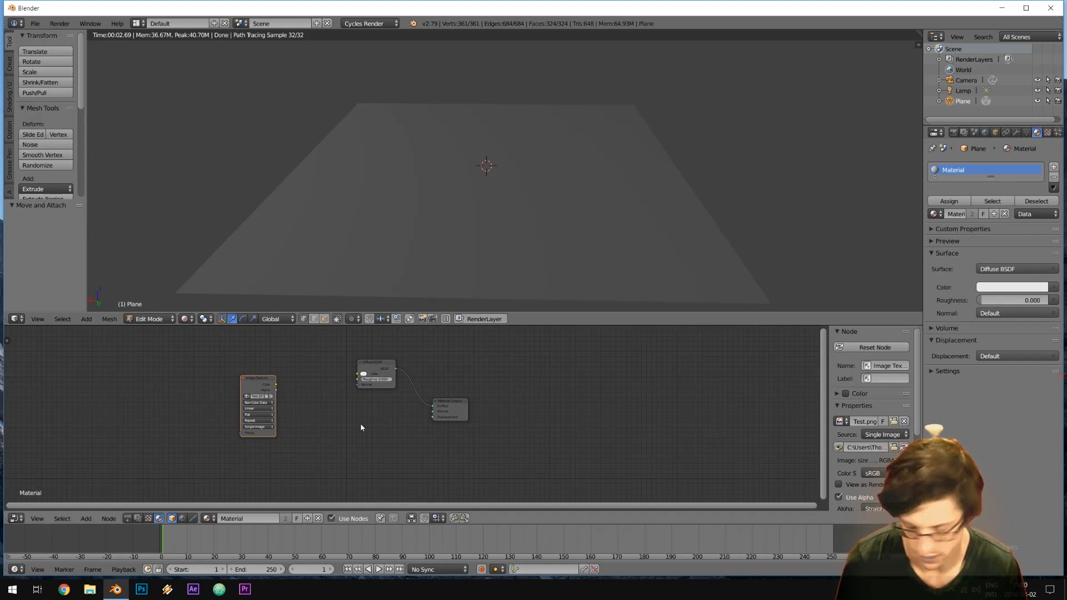
# Add a Math node below the Diffuse BSDF node and set its operation to Subtract.
pyautogui.hotkey('shift', 'a')
pyautogui.moveTo(363, 430)
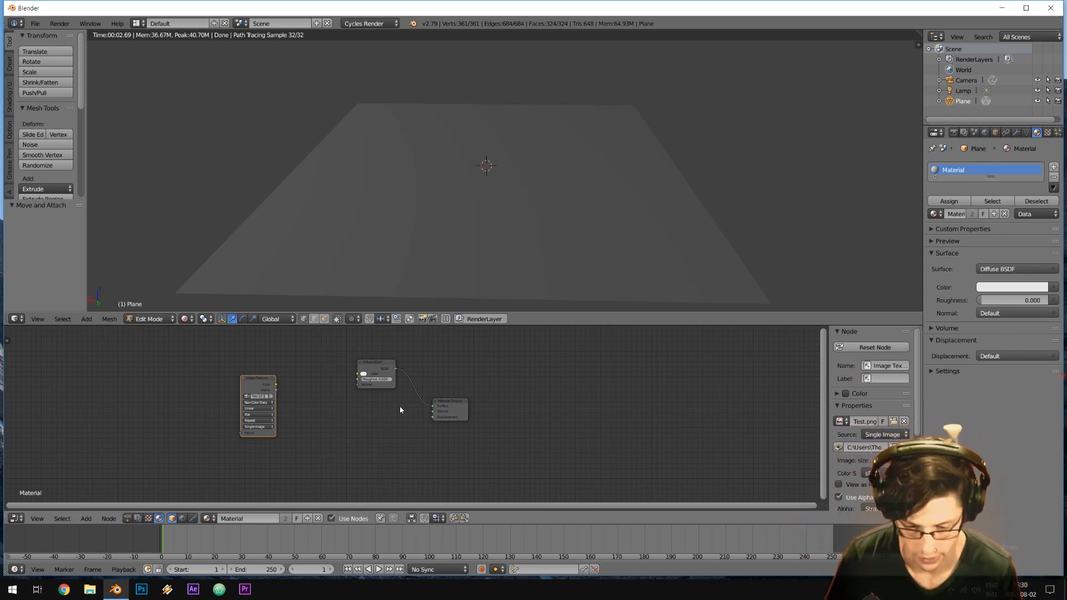
pyautogui.hotkey('shift', 'a')
pyautogui.moveTo(356, 411)
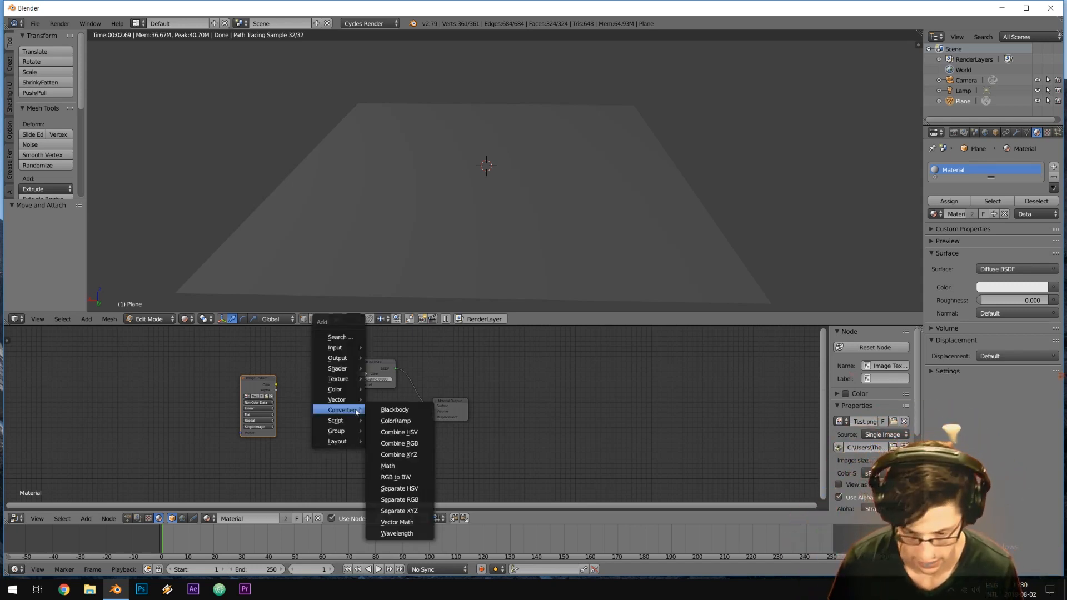
pyautogui.click(388, 466)
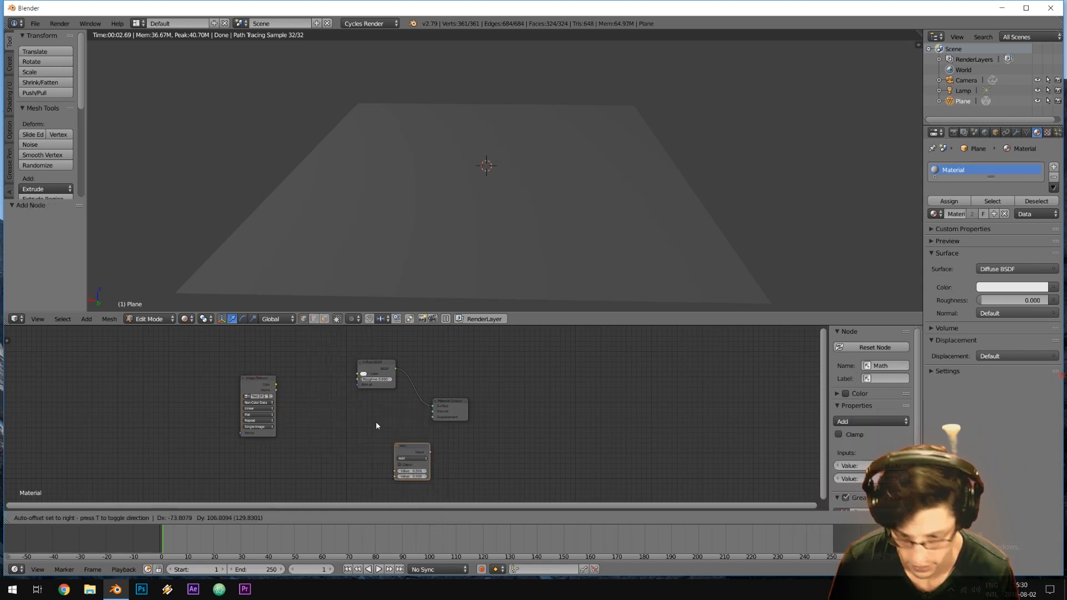
pyautogui.click(369, 421)
pyautogui.click(370, 420)
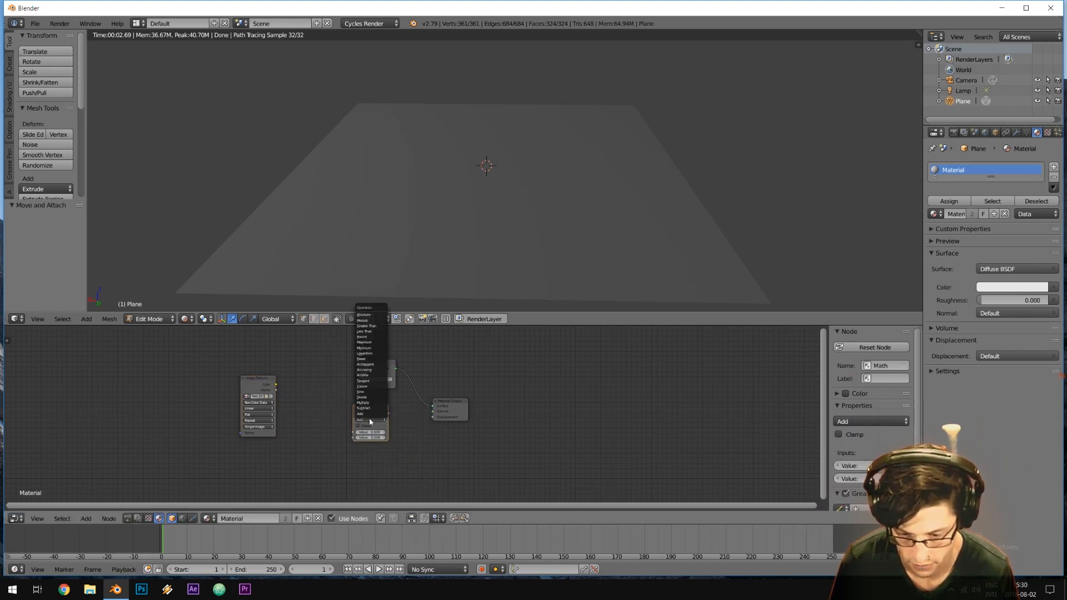
pyautogui.click(374, 409)
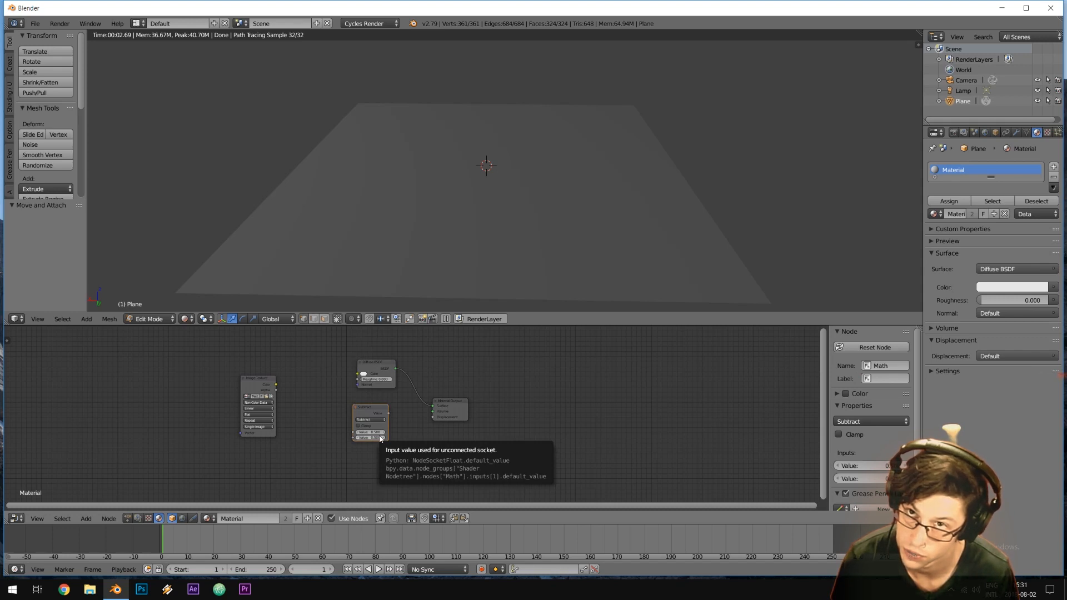
# Feed the Image Texture's Color into the Subtract node and place that node closer to the image.
pyautogui.click(381, 438)
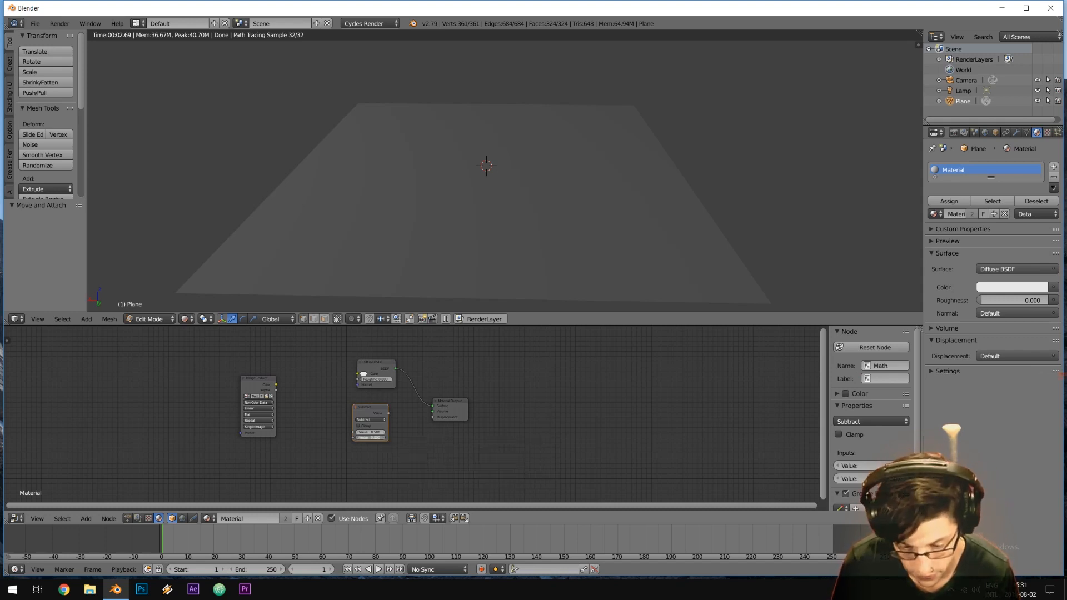
pyautogui.press('Return')
pyautogui.moveTo(276, 385); pyautogui.dragTo(317, 404)
# Add a second Math node after the Subtract node and feed the Subtract result into it.
pyautogui.hotkey('shift', 'a')
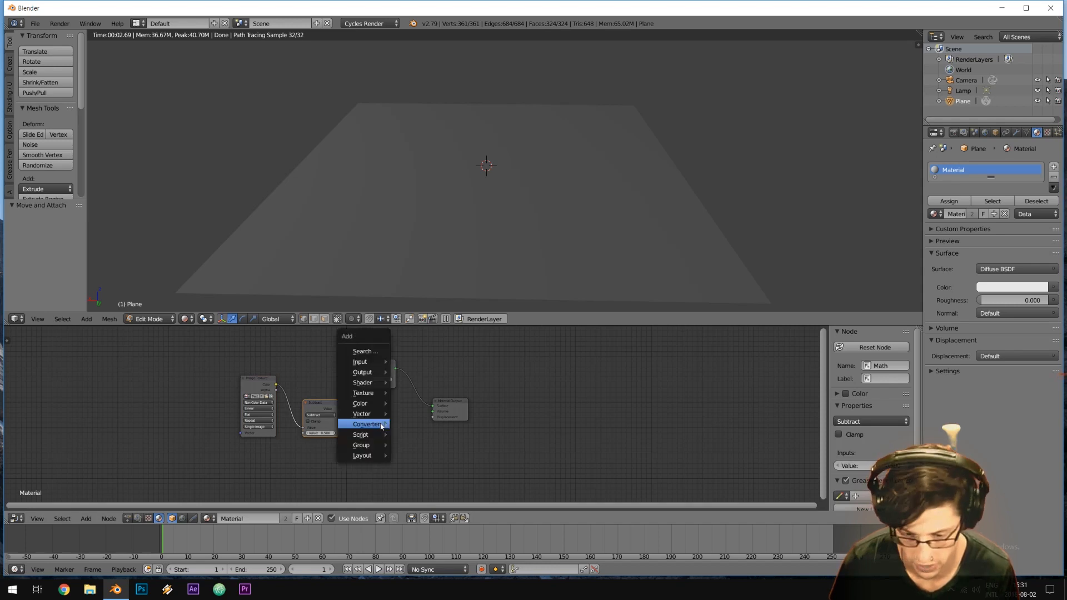
pyautogui.moveTo(381, 426)
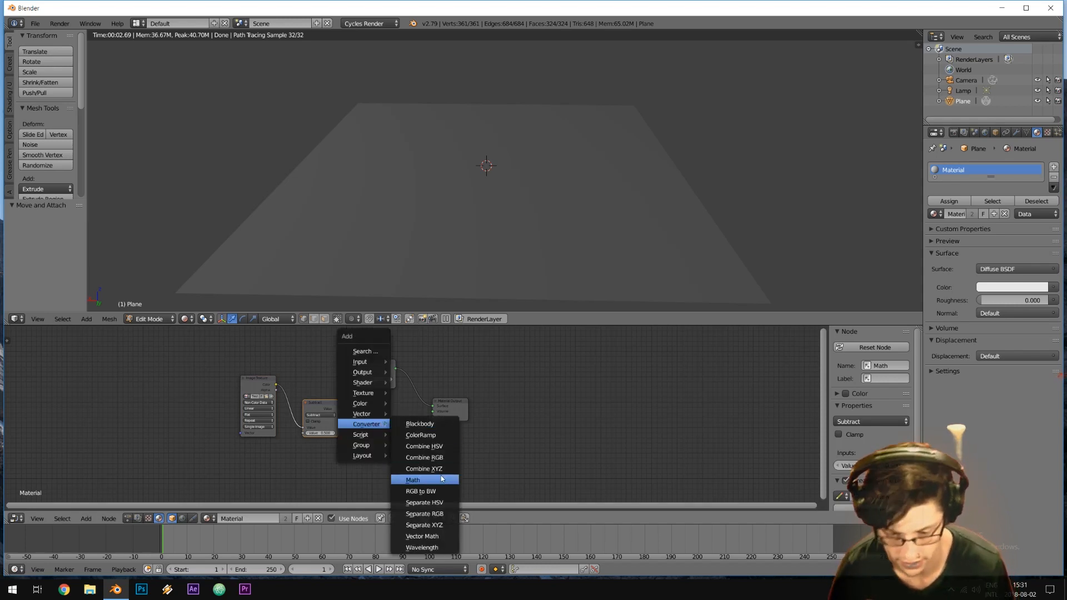
pyautogui.click(414, 480)
pyautogui.click(359, 403)
pyautogui.moveTo(338, 408); pyautogui.dragTo(361, 428)
# Set the second Math node to Multiply by 2 and connect it to the Material Output's Displacement.
pyautogui.click(372, 415)
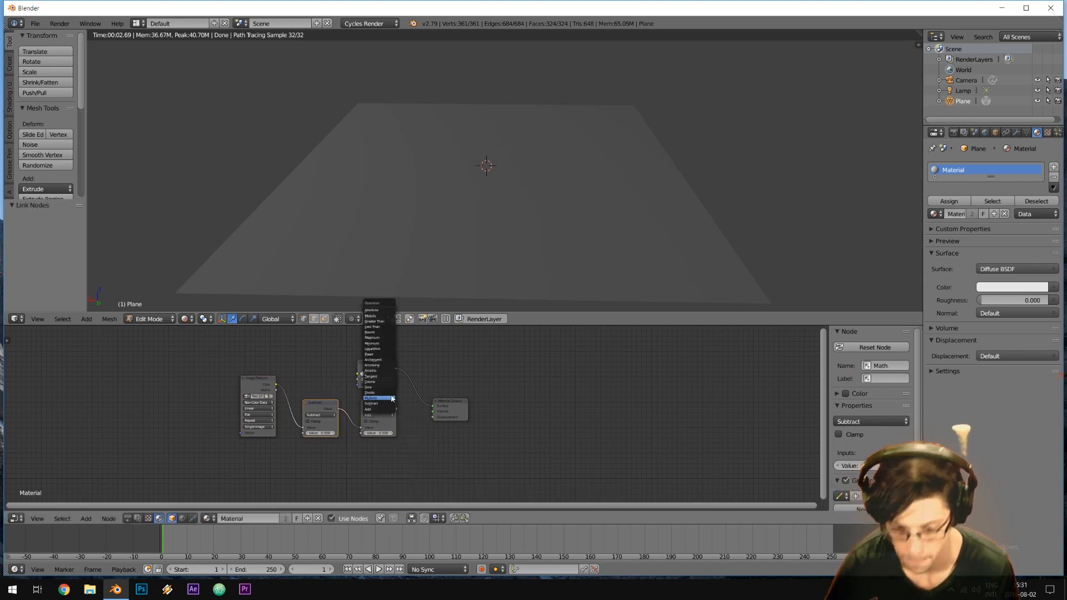
pyautogui.click(392, 398)
pyautogui.click(378, 432)
pyautogui.write('2')
pyautogui.press('Return')
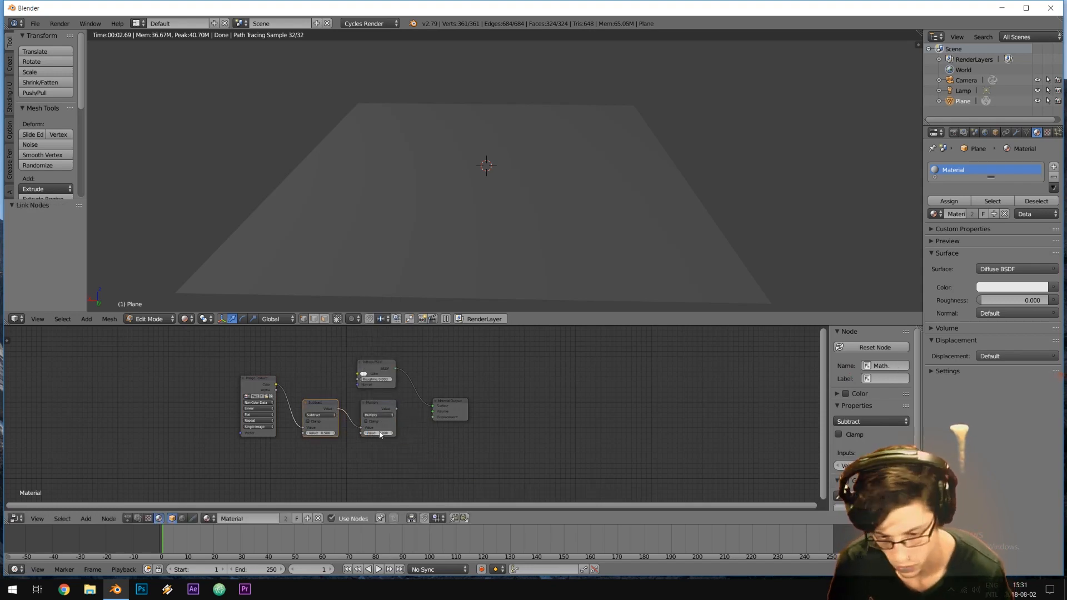
pyautogui.moveTo(395, 409); pyautogui.dragTo(434, 416)
pyautogui.moveTo(647, 192); pyautogui.dragTo(589, 226, button='middle')
# Raise the Multiply node's value to 10, followed by 200, to strengthen the displacement.
pyautogui.click(377, 433)
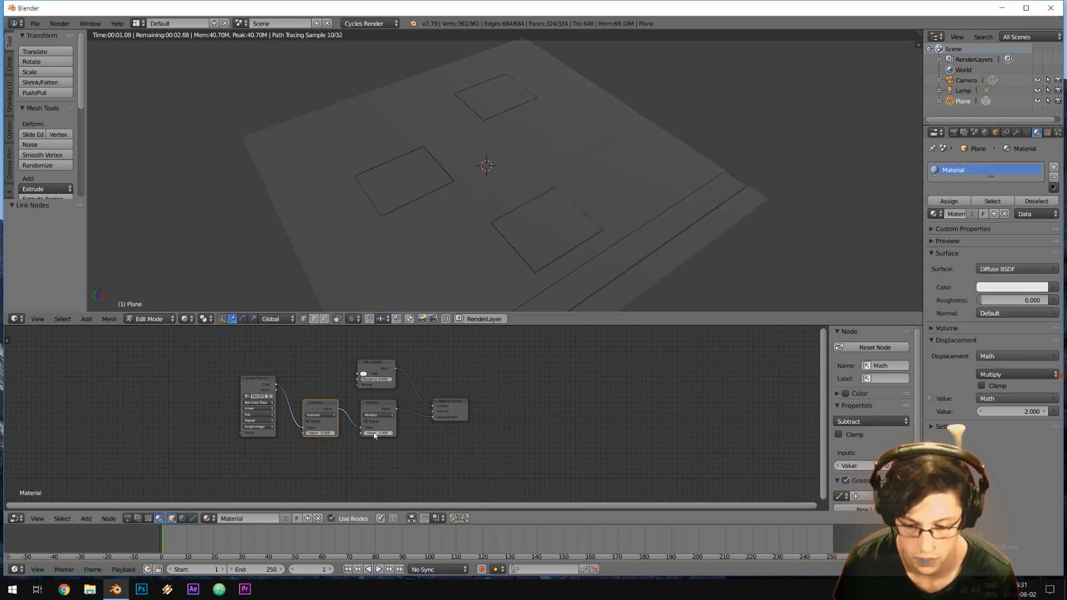
pyautogui.write('10')
pyautogui.press('Return')
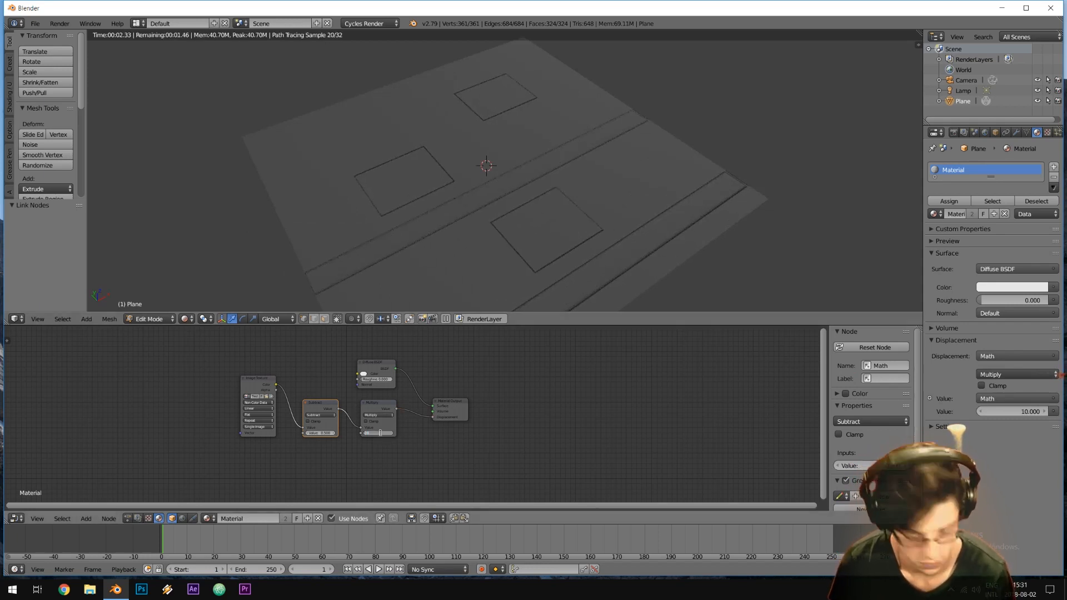
pyautogui.write('200')
pyautogui.press('Return')
pyautogui.moveTo(515, 238)
pyautogui.mouseDown(button='middle')
pyautogui.moveTo(522, 222)
pyautogui.moveTo(574, 194)
pyautogui.moveTo(519, 218)
pyautogui.mouseUp(button='middle')
# Set the Multiply node's value to 1000 and inspect the displaced plane from above.
pyautogui.click(377, 433)
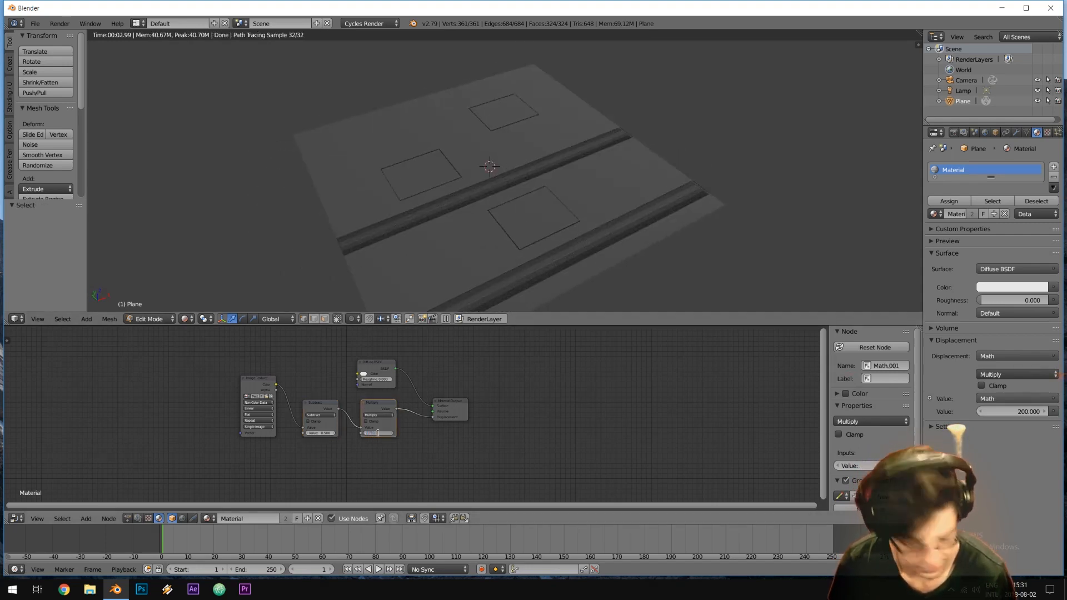
pyautogui.write('1000')
pyautogui.press('Return')
pyautogui.moveTo(592, 208); pyautogui.dragTo(571, 159, button='middle')
pyautogui.scroll(2, 557, 153)
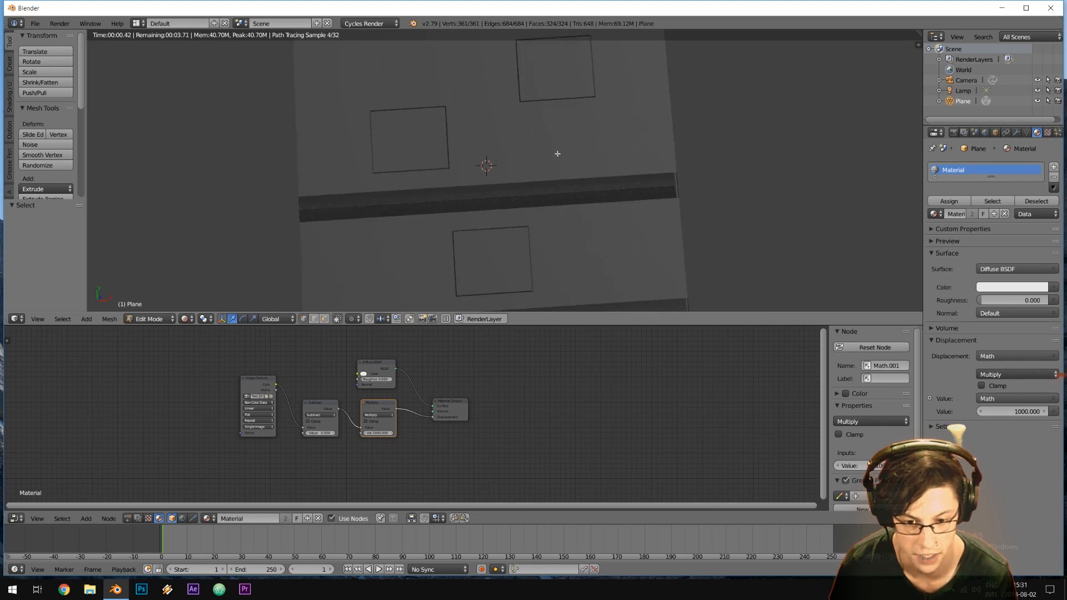
pyautogui.scroll(-2, 557, 152)
pyautogui.moveTo(554, 151)
pyautogui.mouseDown(button='middle')
pyautogui.moveTo(554, 197)
pyautogui.moveTo(552, 169)
pyautogui.mouseUp(button='middle')
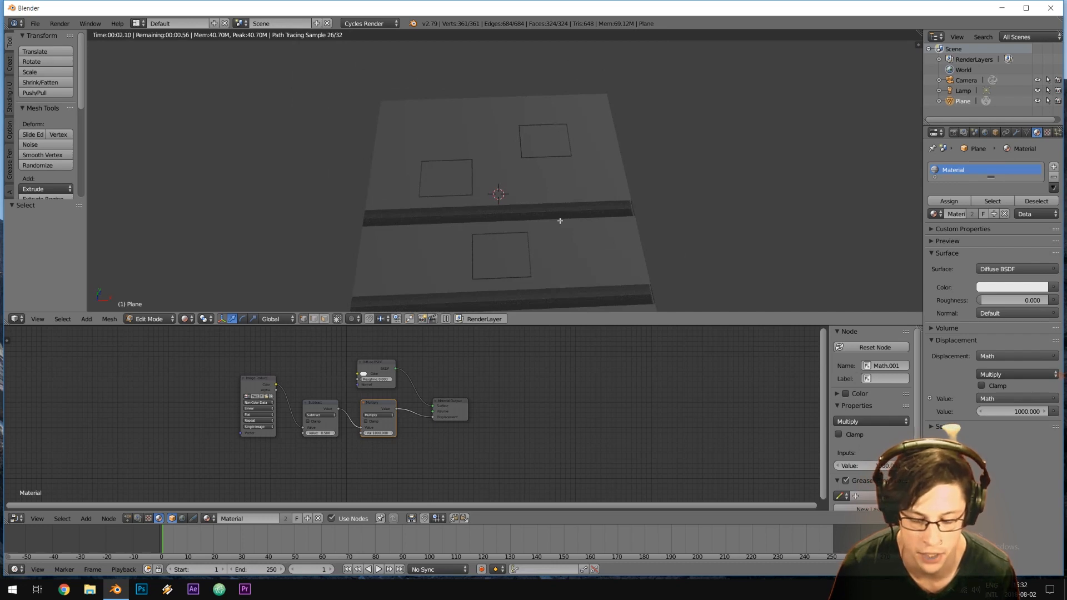
# Switch to File Explorer, view the map images in the 2018 folder's Displacement Map Creation subfolder, and return to Blender.
pyautogui.click(89, 589)
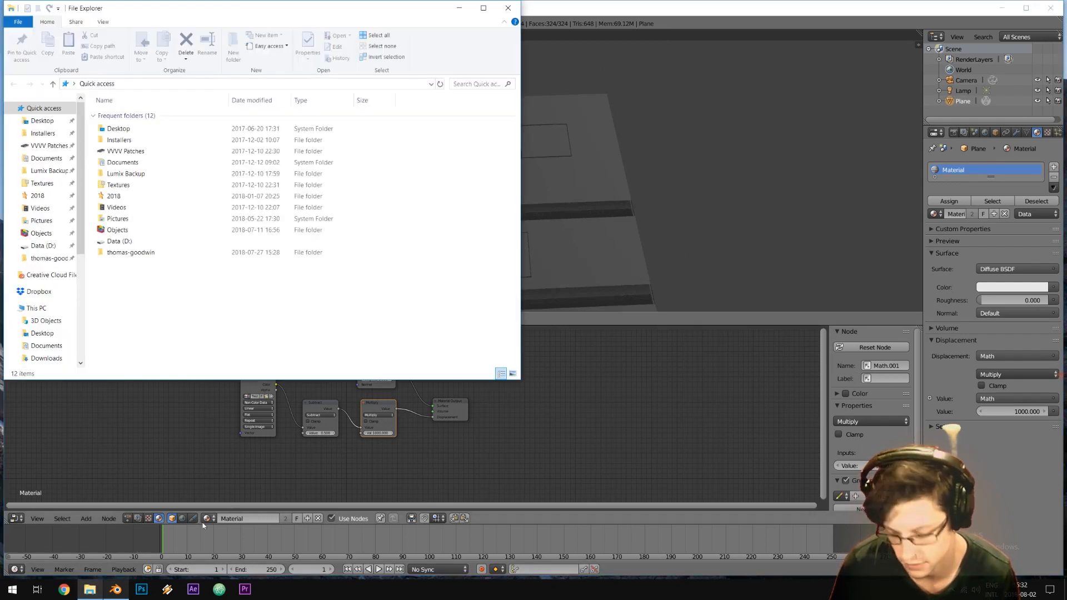
pyautogui.press('super+d')
pyautogui.press('super+d')
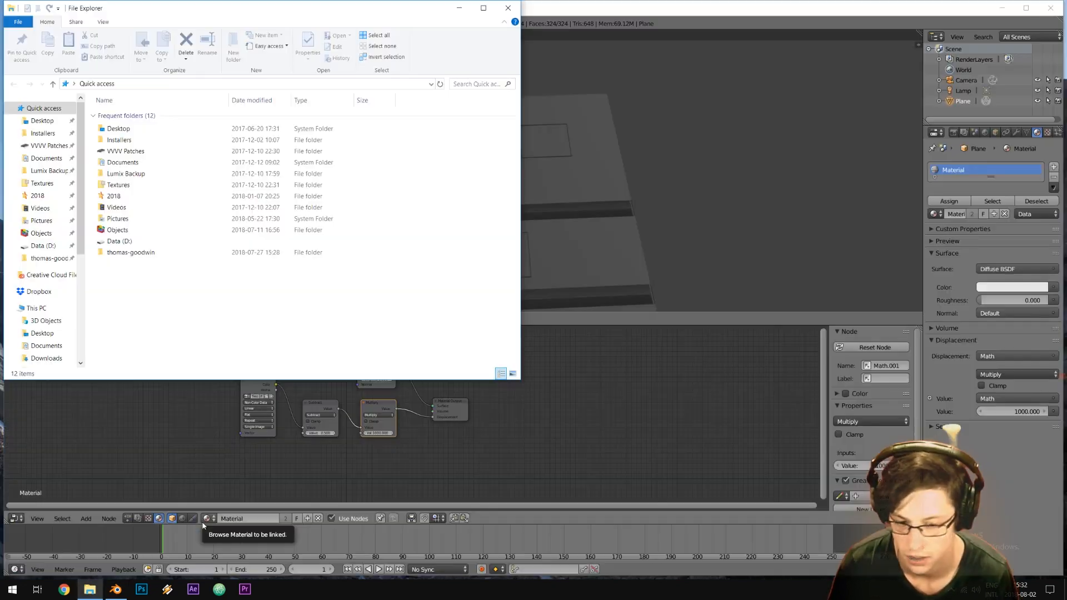
pyautogui.click(37, 195)
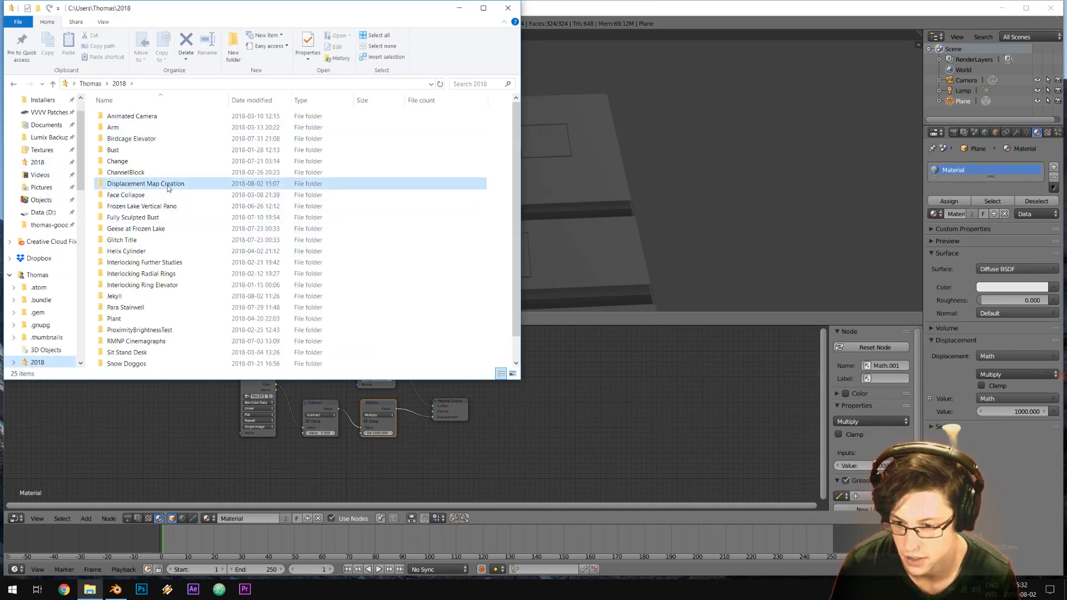
pyautogui.doubleClick(136, 183)
pyautogui.click(248, 123)
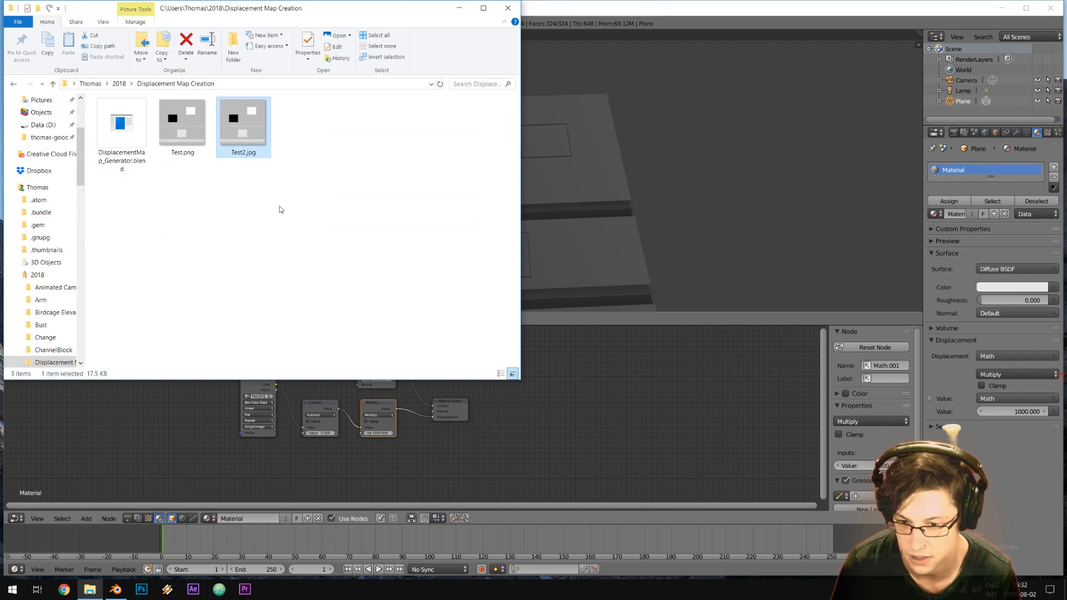
pyautogui.click(290, 242)
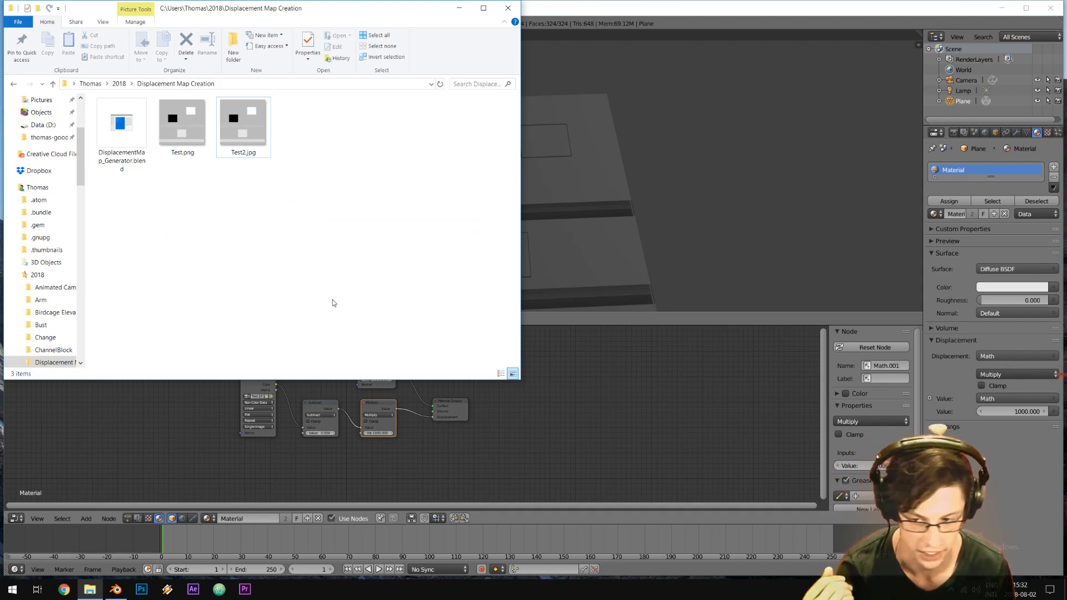
pyautogui.click(456, 16)
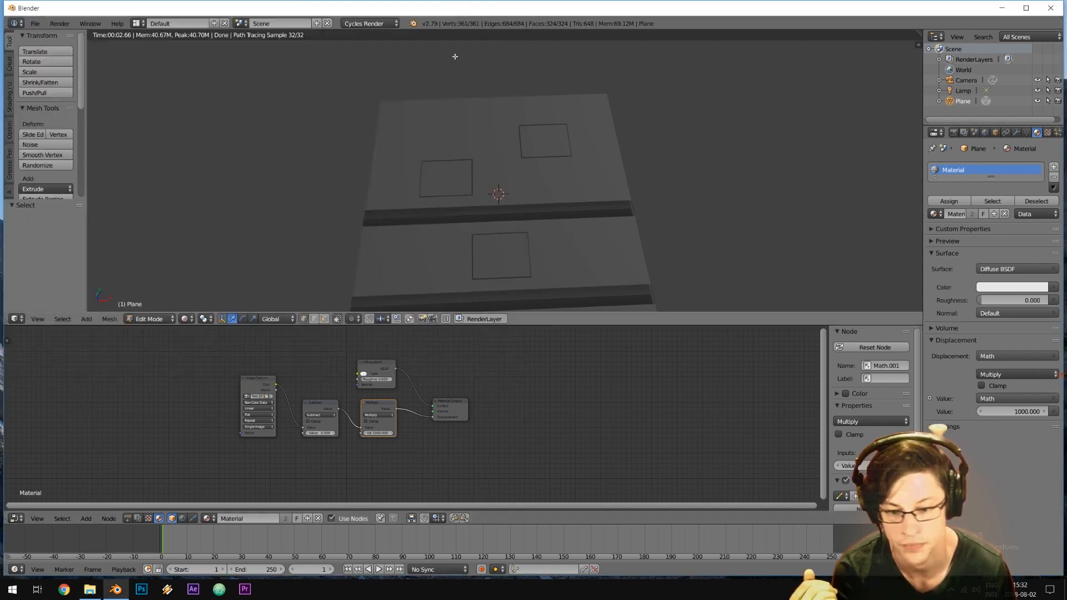
# Examine the displaced plane from another angle and check it against the map thumbnails in File Explorer again.
pyautogui.moveTo(676, 237); pyautogui.dragTo(671, 241, button='middle')
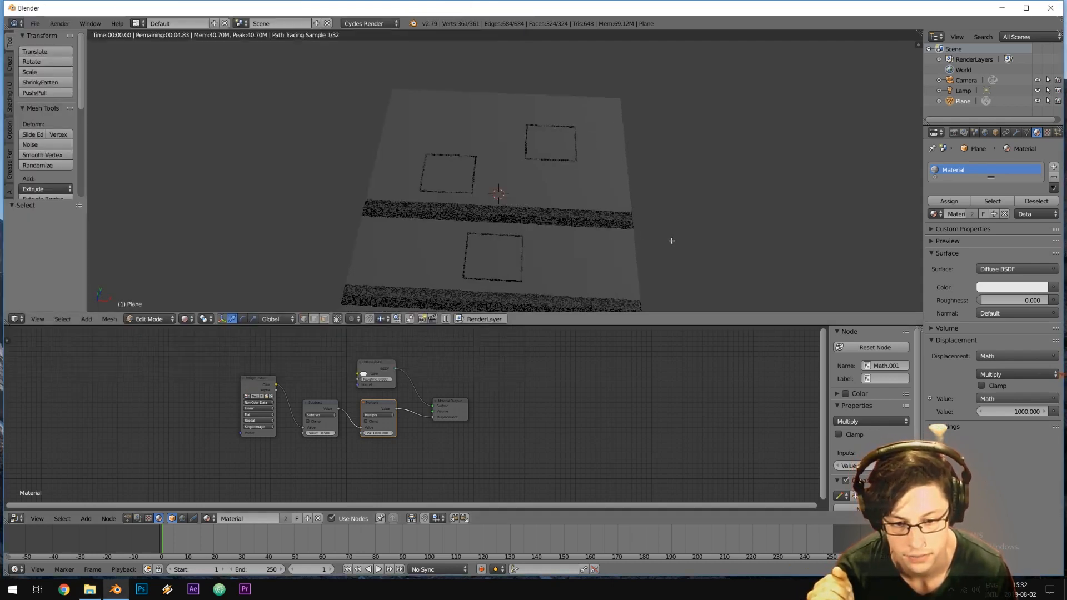
pyautogui.moveTo(650, 232)
pyautogui.mouseDown(button='middle')
pyautogui.moveTo(657, 207)
pyautogui.moveTo(667, 226)
pyautogui.mouseUp(button='middle')
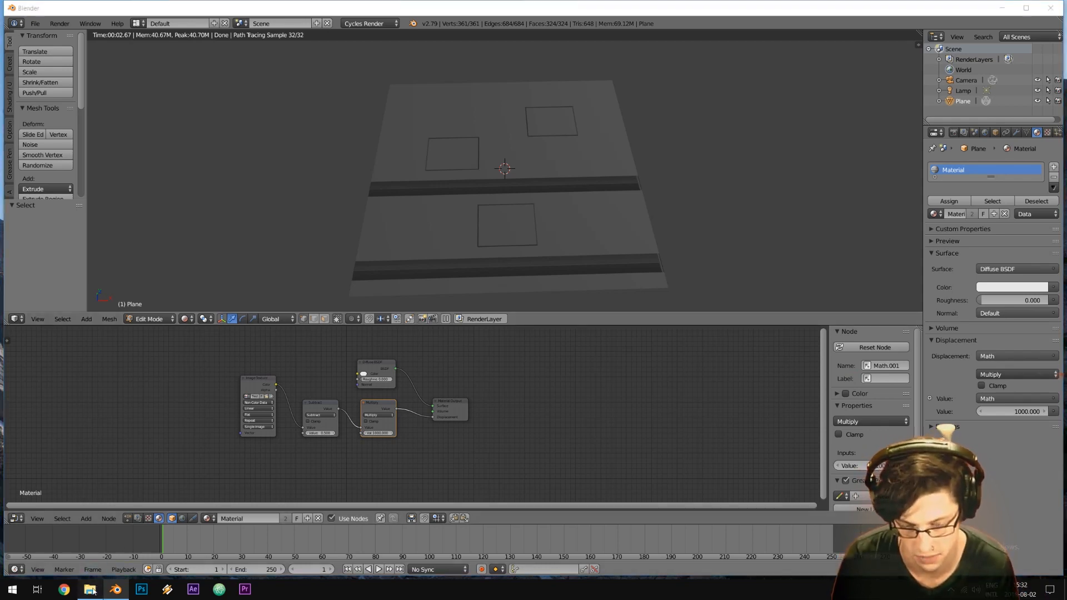
pyautogui.click(89, 589)
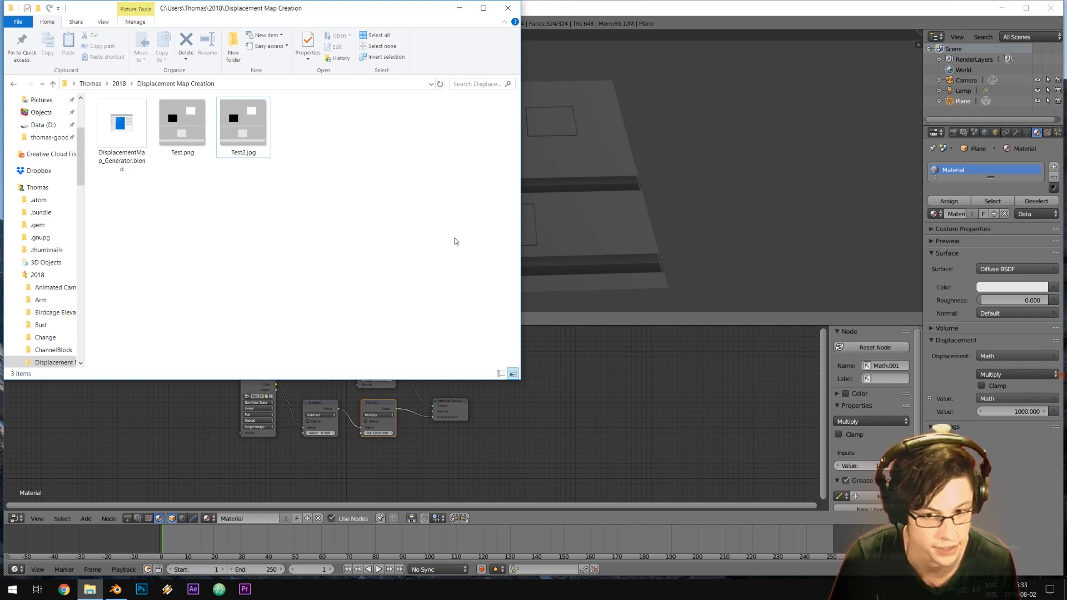
pyautogui.click(459, 9)
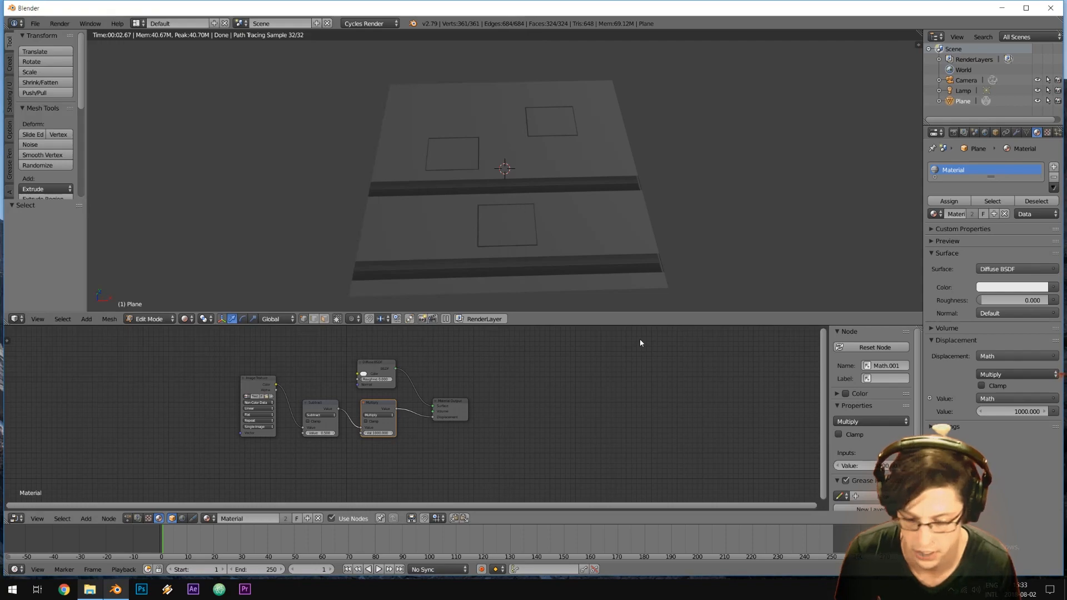